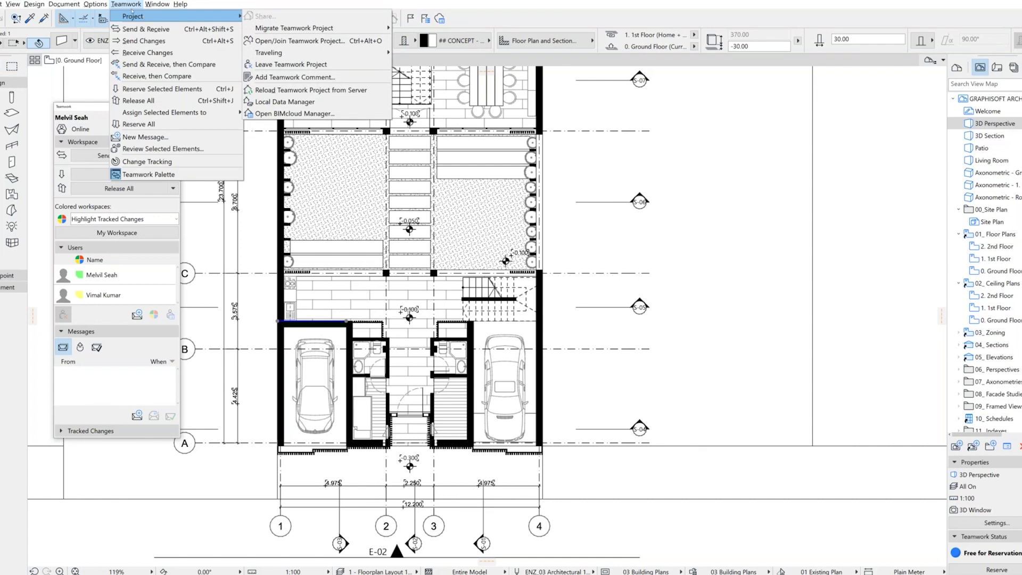
# Start opening or joining a Teamwork project and check the BIMcloud server choices, keeping graphisoftsg - BIMcloud as a Service
pyautogui.moveTo(134, 16)
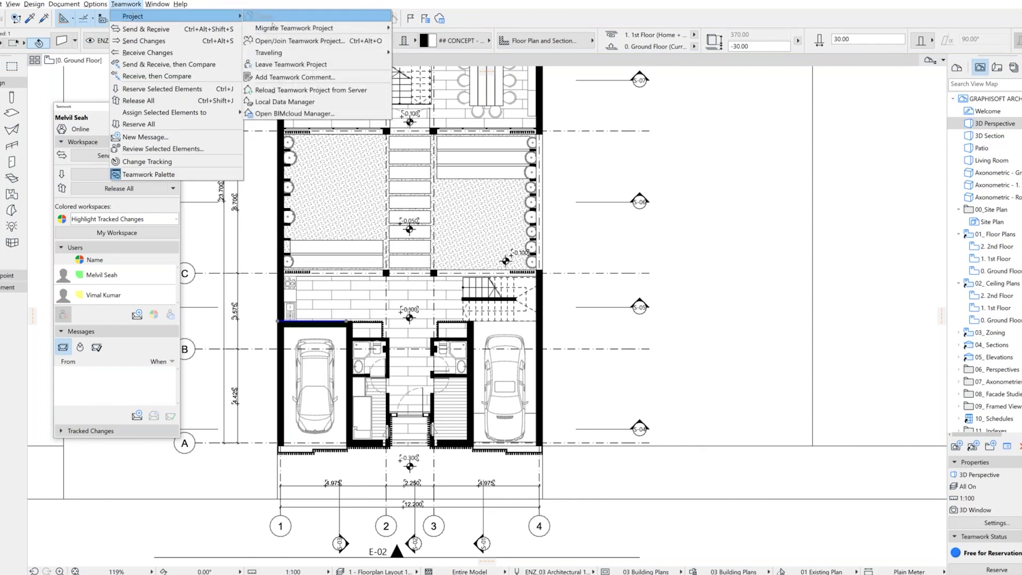
pyautogui.click(284, 42)
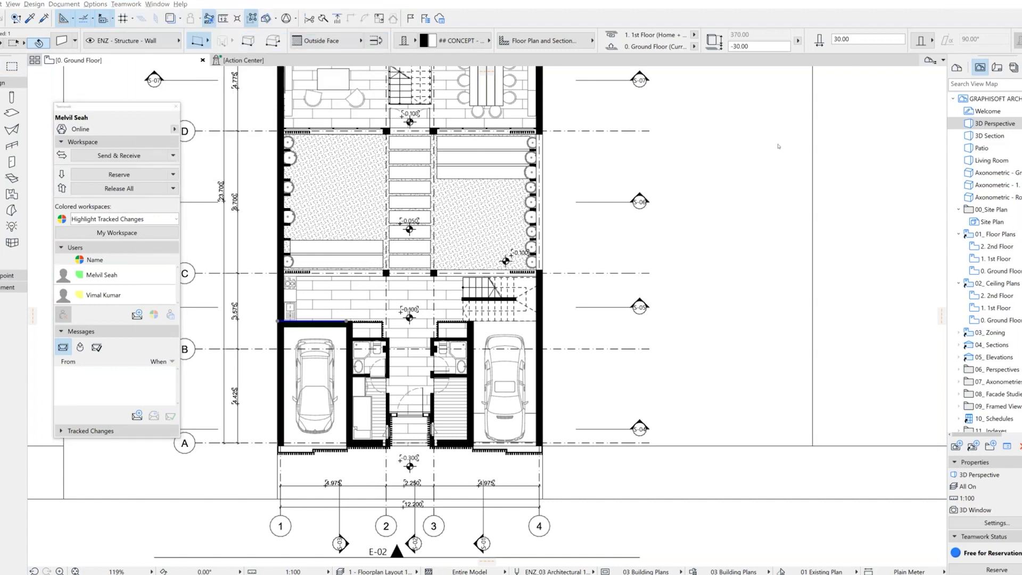
pyautogui.moveTo(565, 25); pyautogui.dragTo(350, 10)
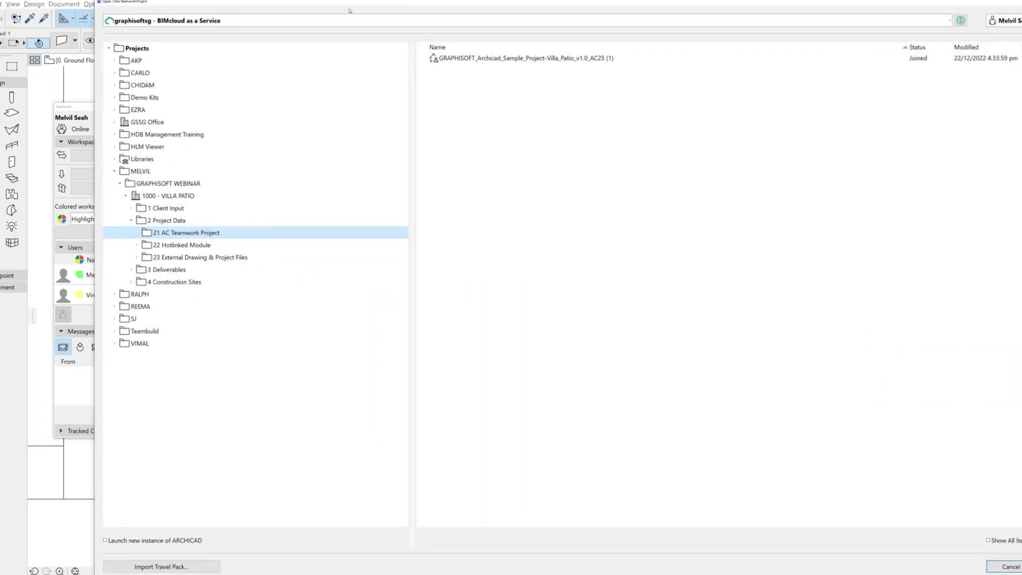
pyautogui.moveTo(108, 3); pyautogui.dragTo(341, 131)
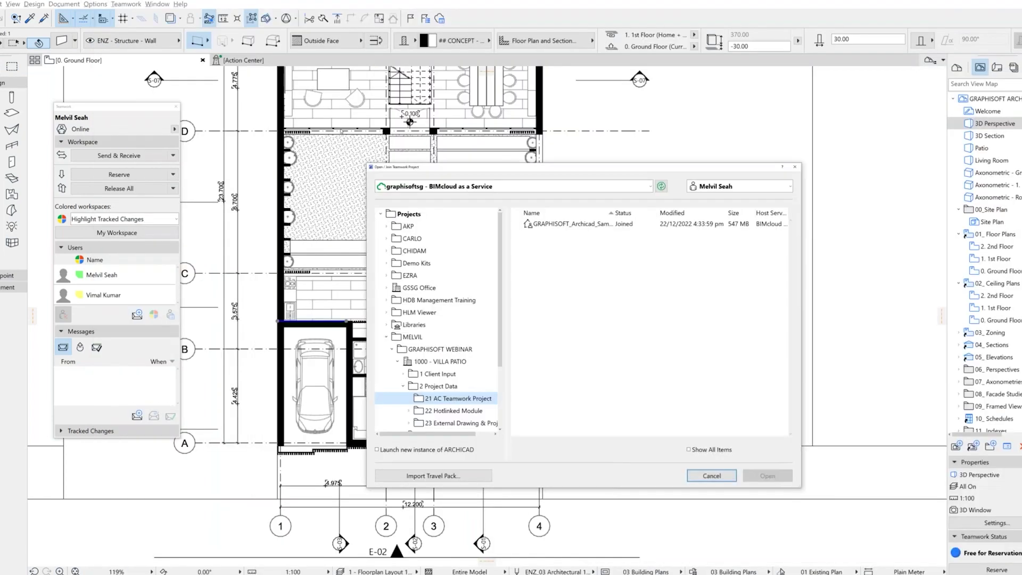
pyautogui.moveTo(580, 167); pyautogui.dragTo(456, 117)
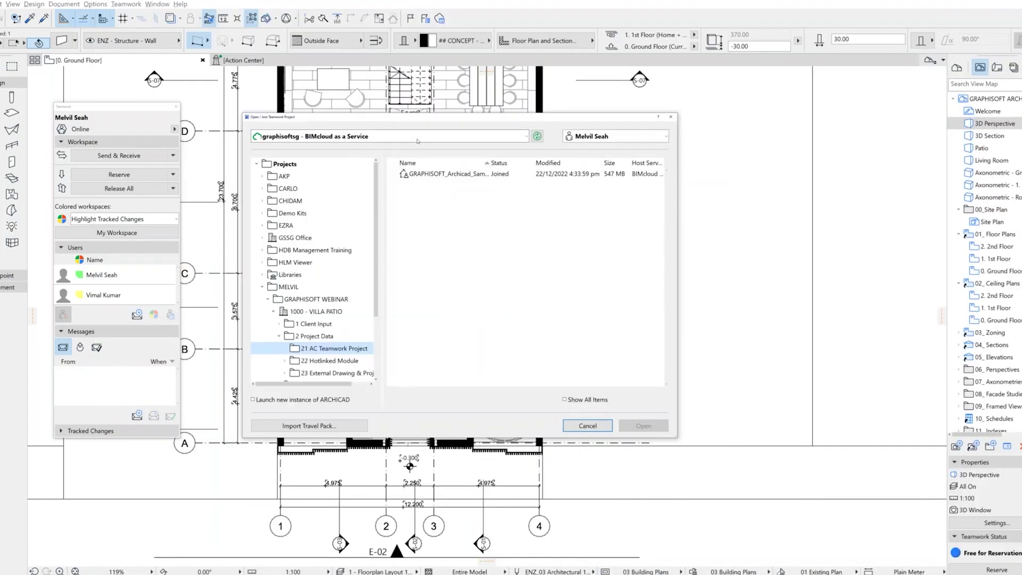
pyautogui.click(456, 136)
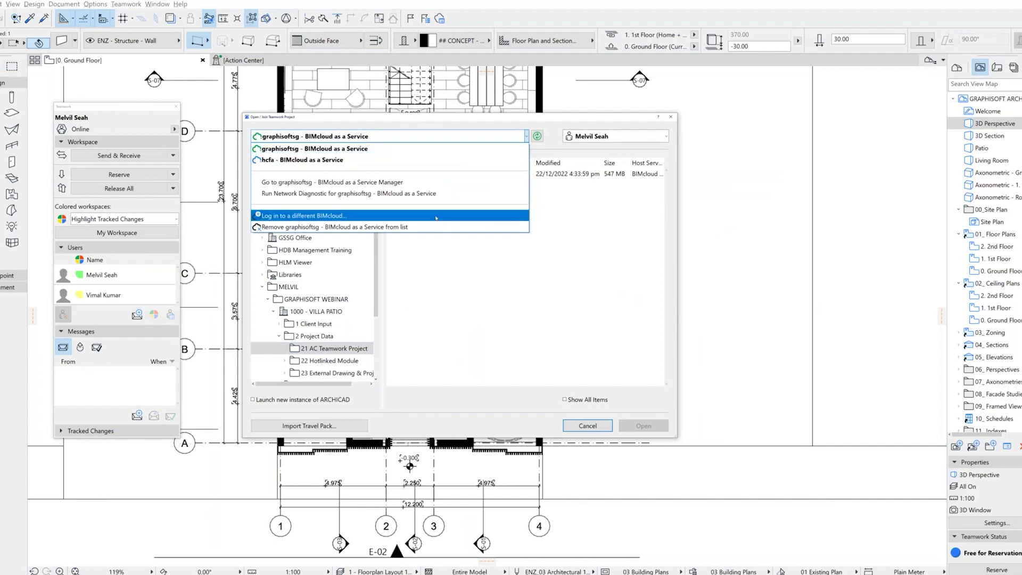
pyautogui.click(495, 148)
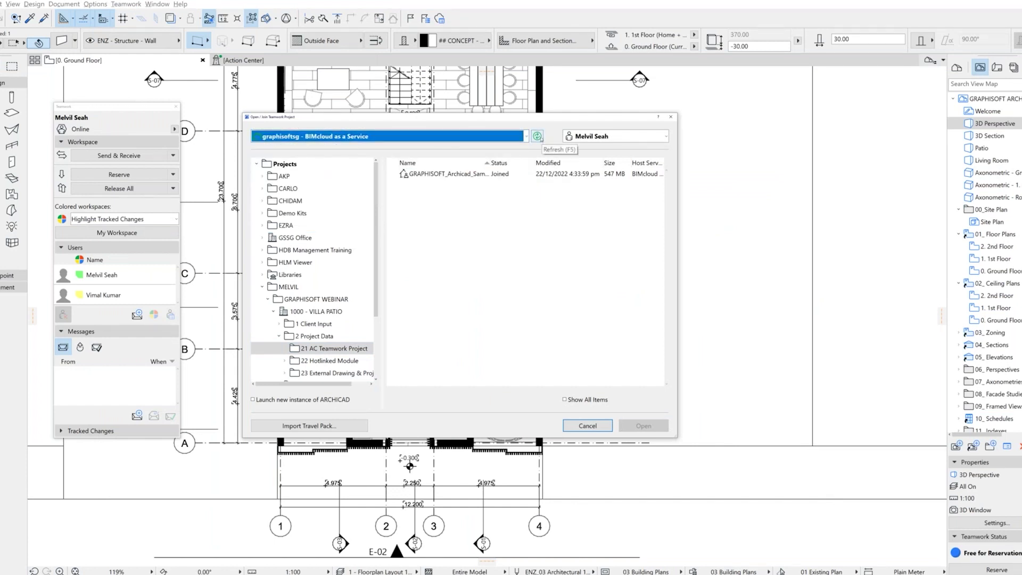
# Check the login user options, select the Villa Patio sample project in 21 AC Teamwork Project, and close without opening it
pyautogui.click(605, 137)
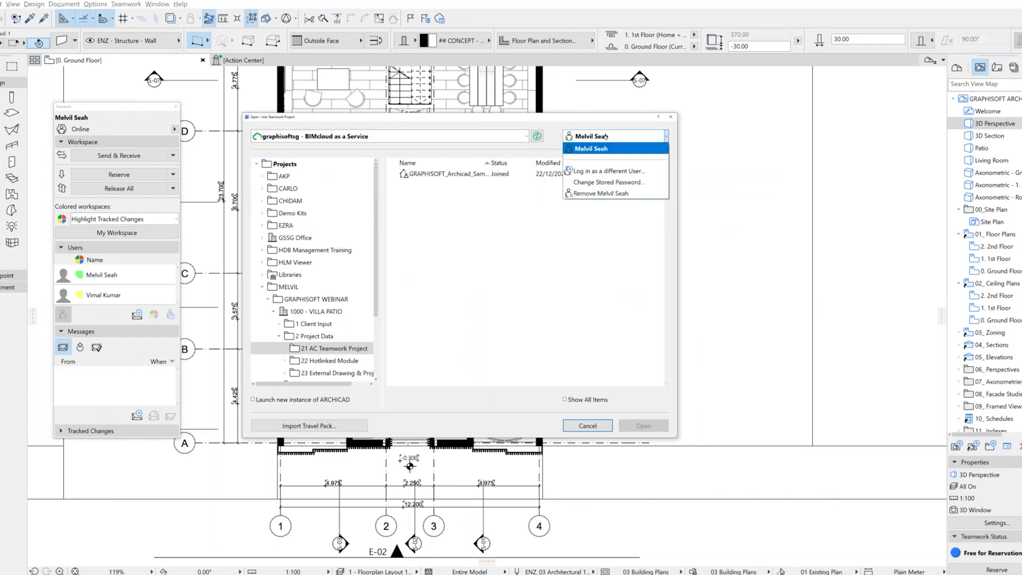
pyautogui.click(595, 148)
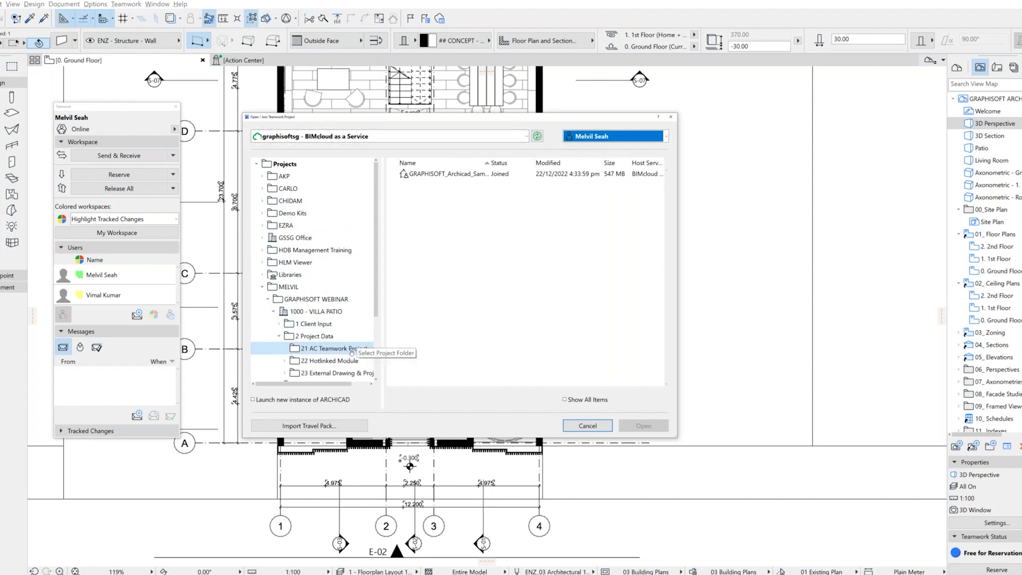
pyautogui.click(482, 174)
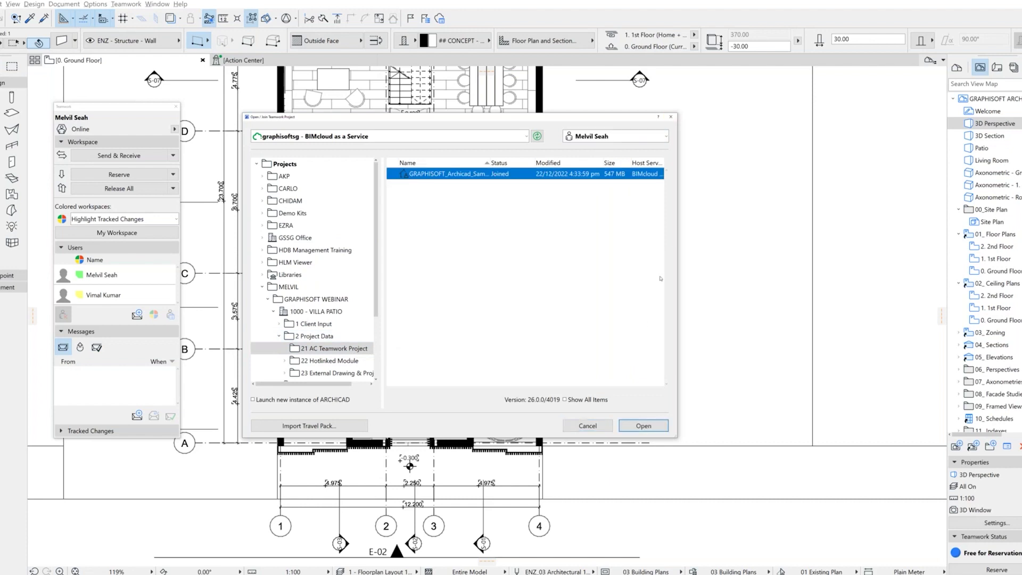
pyautogui.click(671, 116)
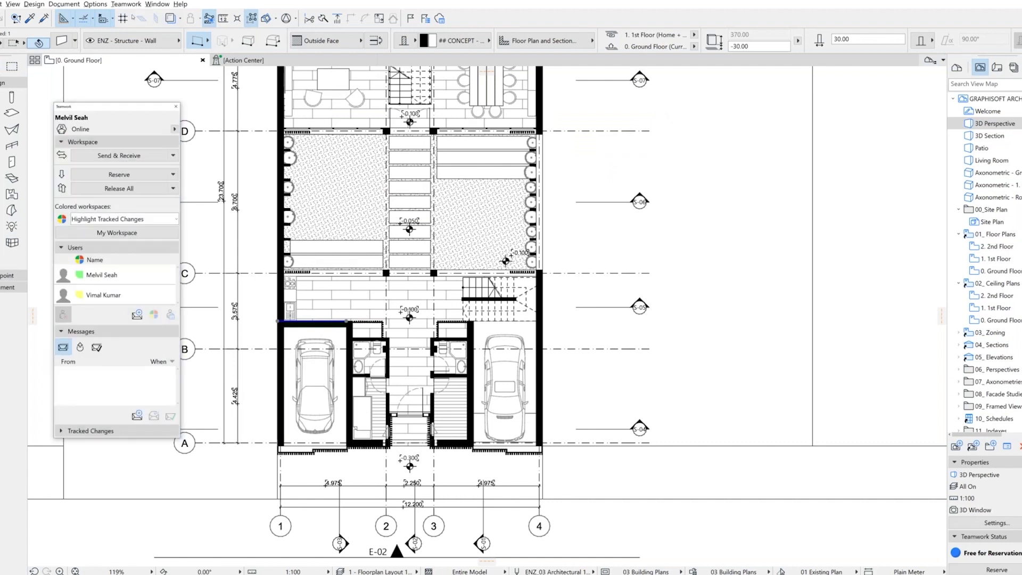
# Run a network diagnostic on the project's BIMcloud connection and close its report
pyautogui.click(130, 5)
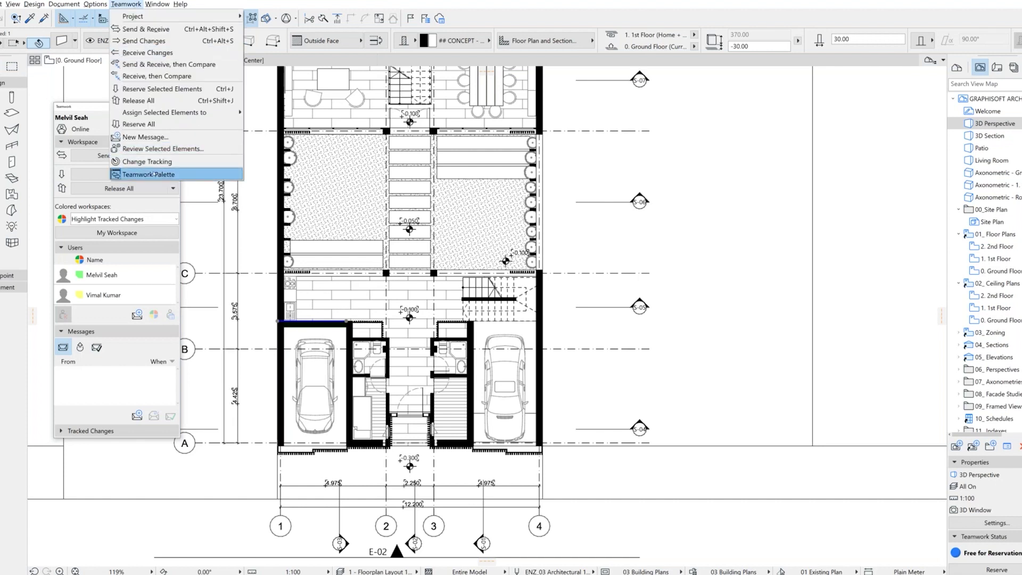
pyautogui.click(110, 109)
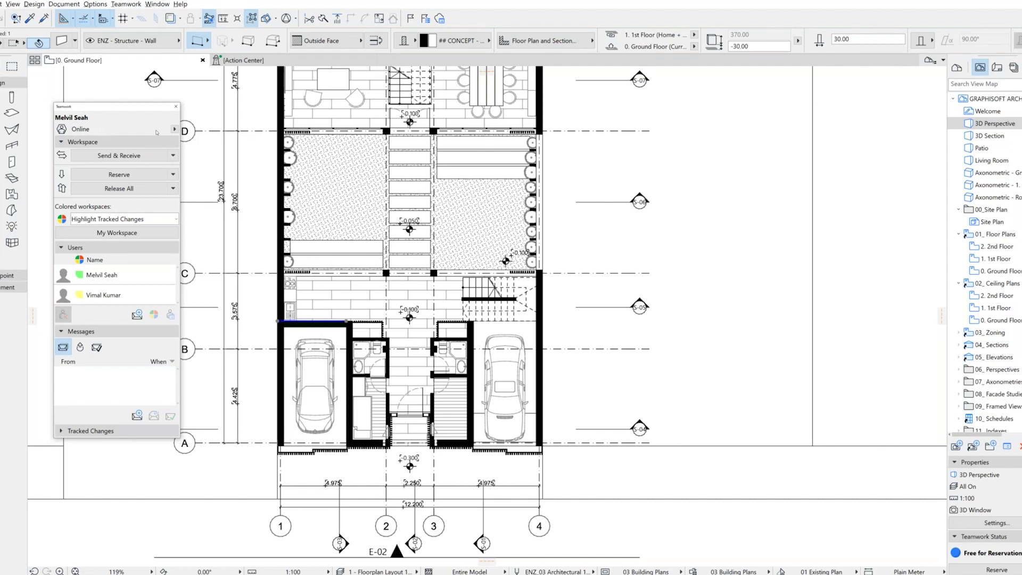
pyautogui.click(174, 129)
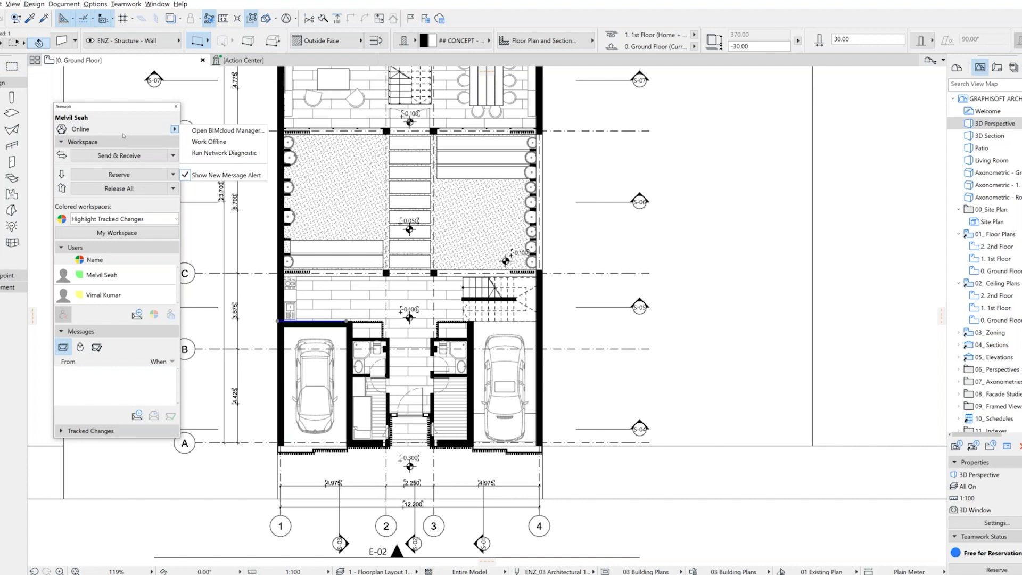
pyautogui.click(217, 153)
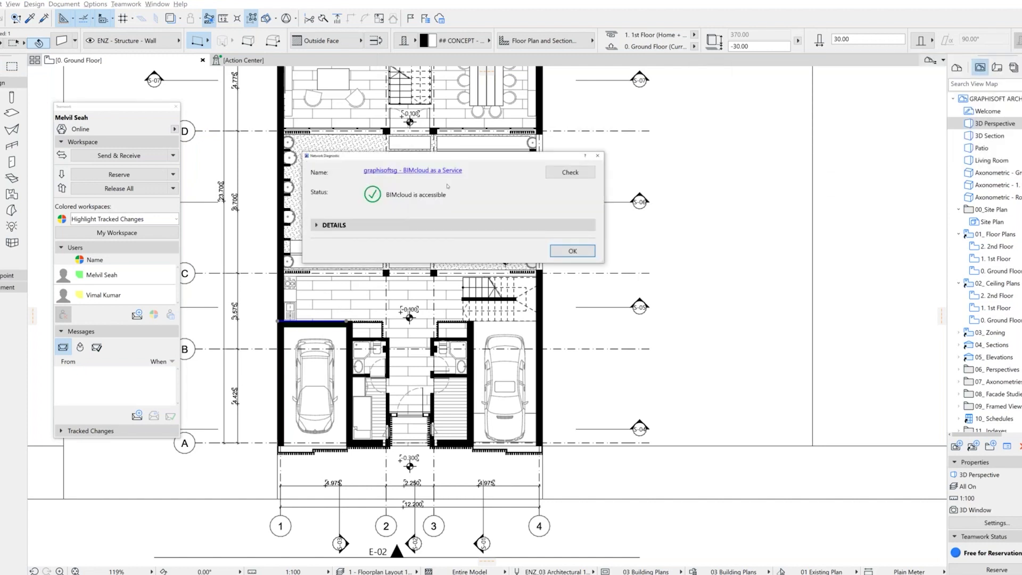
pyautogui.click(597, 156)
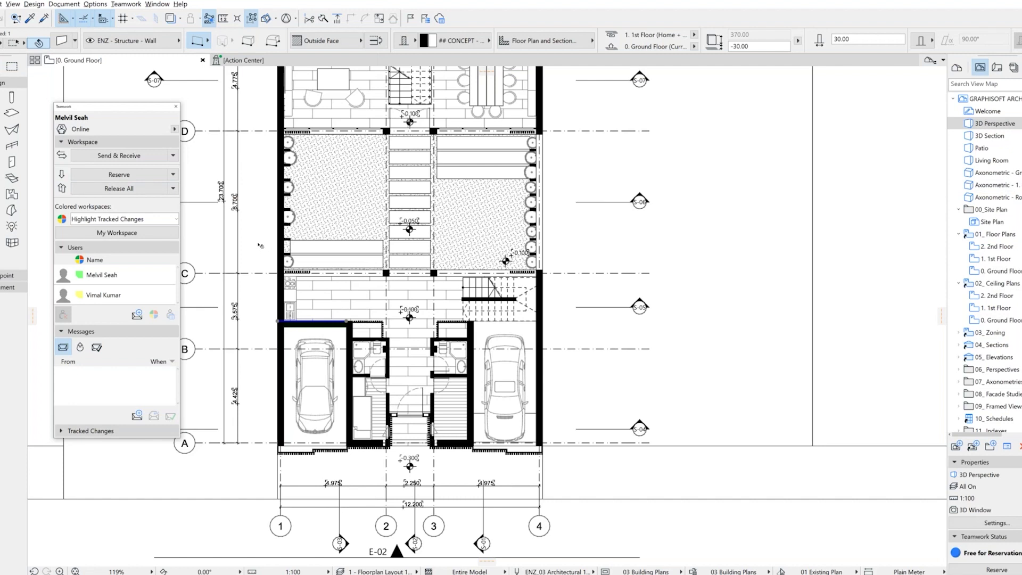
# Reserve the courtyard's sand slab between grid lines C and D, and release it again
pyautogui.moveTo(255, 243)
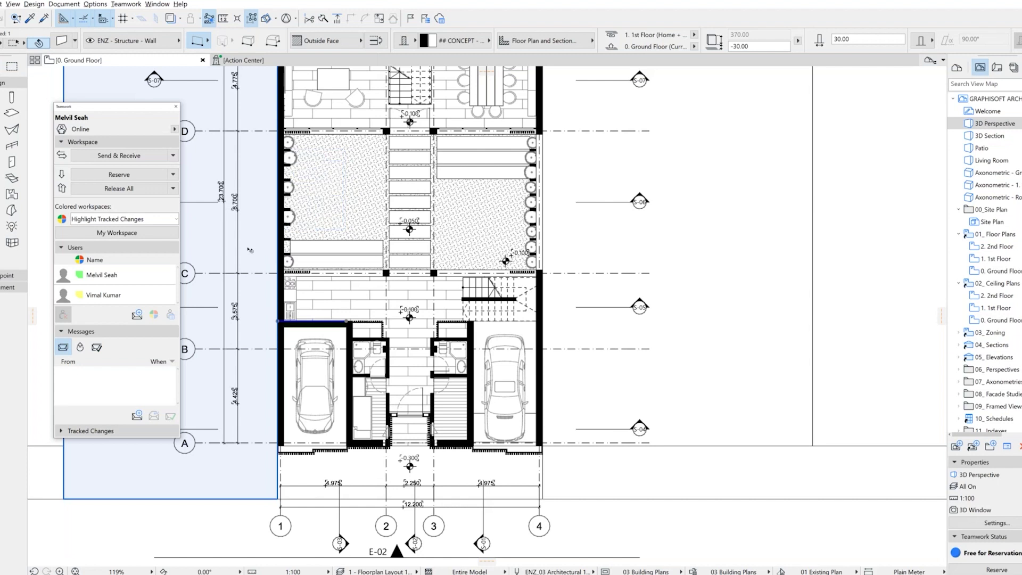
pyautogui.click(347, 210)
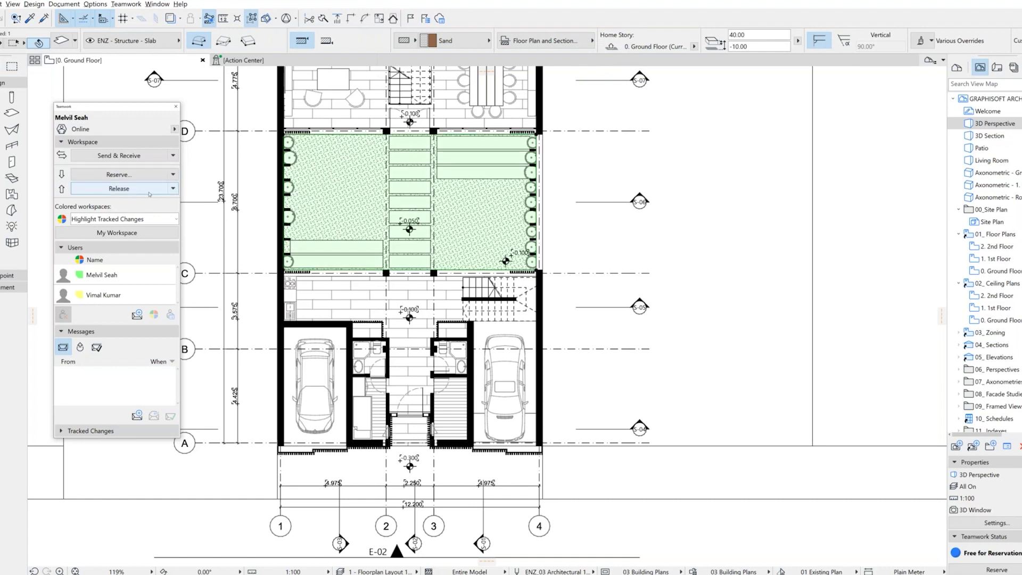
pyautogui.click(118, 188)
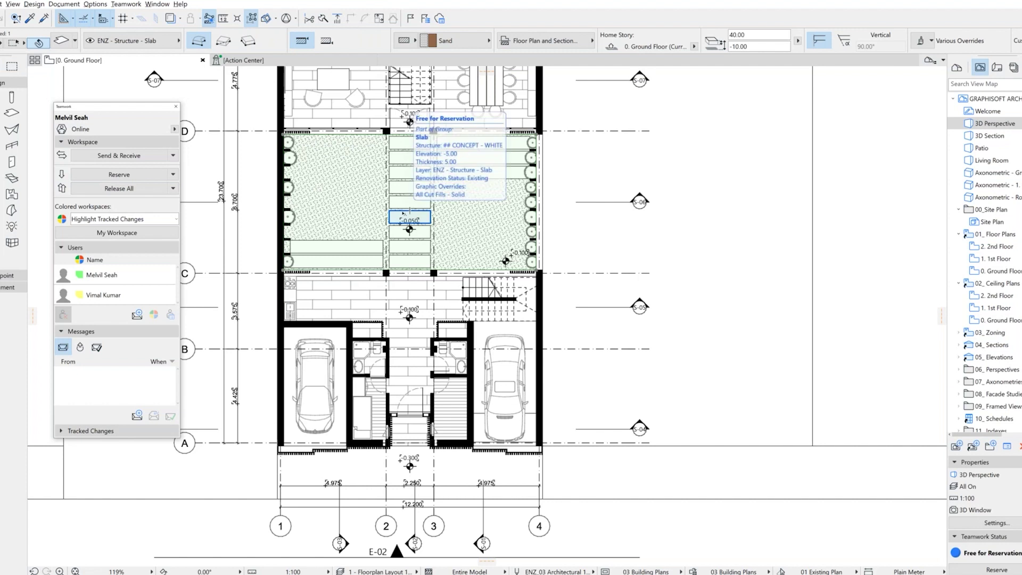
# Send and receive the Teamwork changes, and clear the slab selection
pyautogui.click(173, 156)
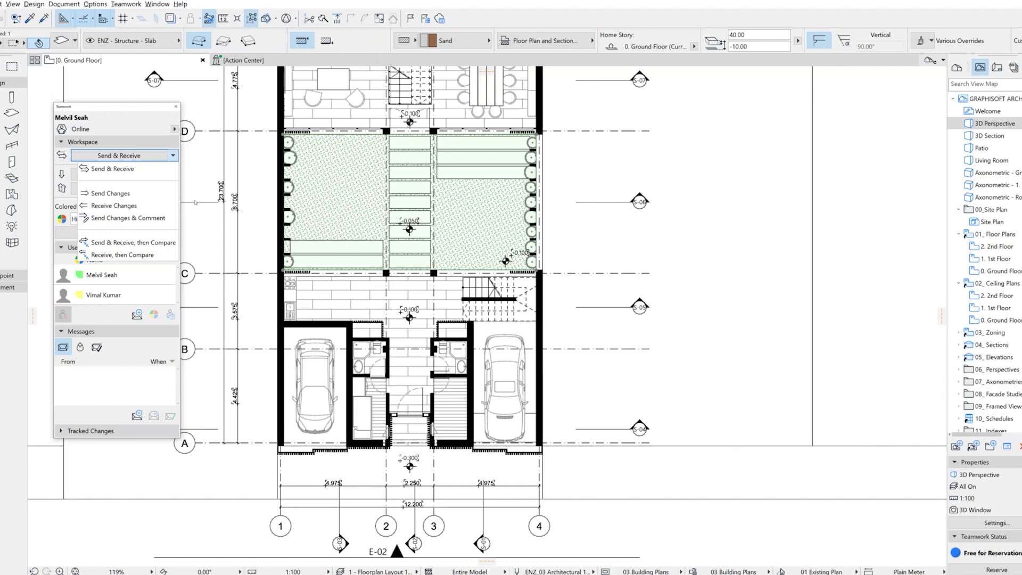
pyautogui.click(176, 168)
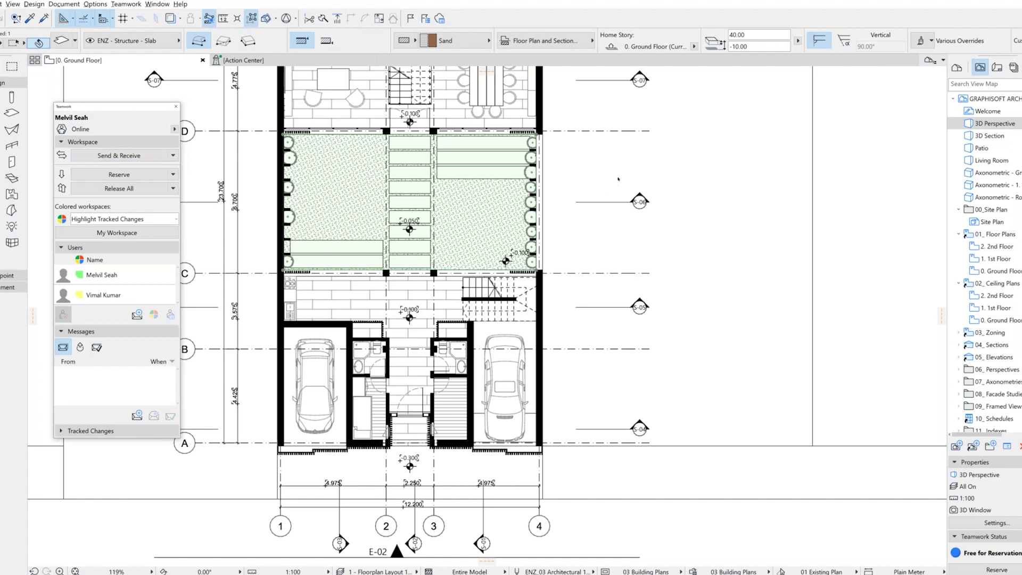
pyautogui.click(687, 207)
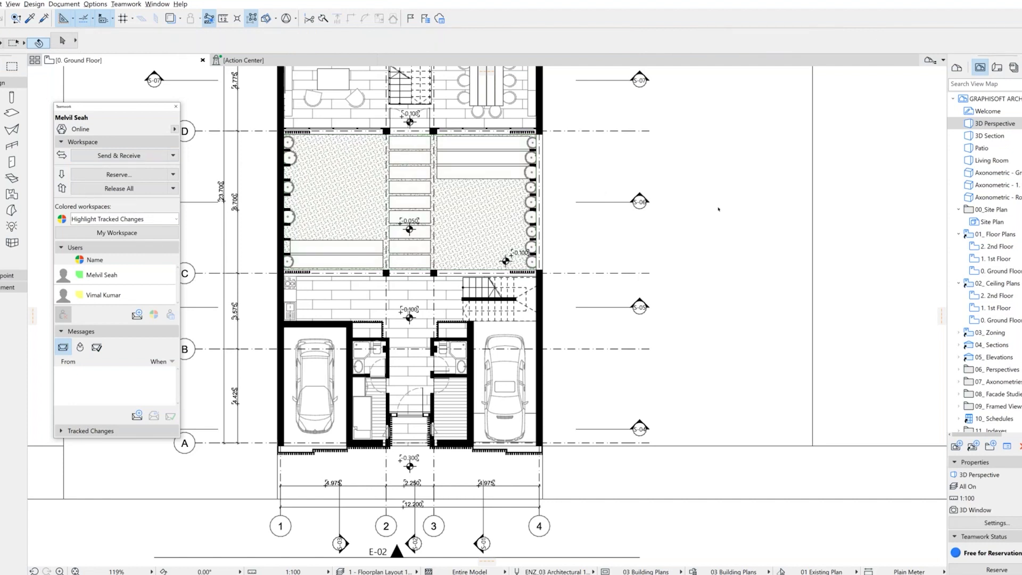
# Reserve all elements of the garage and entrance block between grid lines A and C, and clear the selection
pyautogui.press('F3')
pyautogui.scroll(-2, 734, 245)
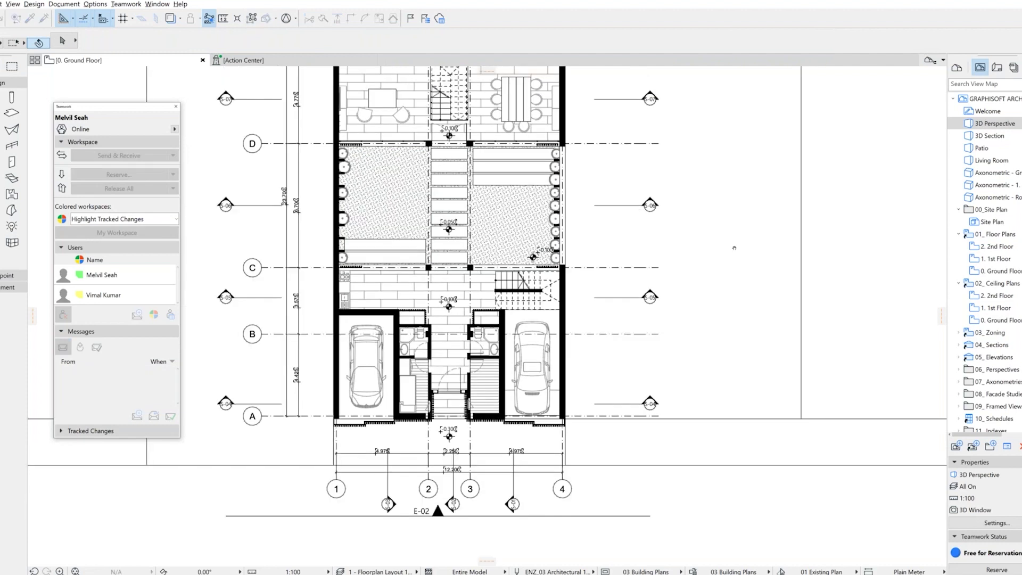
pyautogui.moveTo(733, 242); pyautogui.dragTo(775, 279, button='middle')
pyautogui.moveTo(769, 256); pyautogui.dragTo(742, 308)
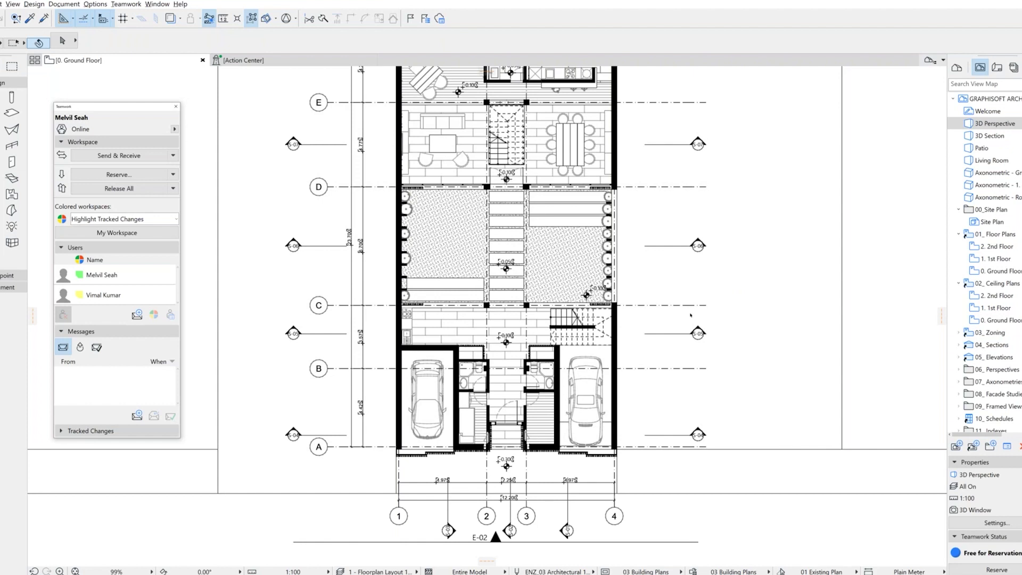
pyautogui.moveTo(786, 306); pyautogui.dragTo(299, 462)
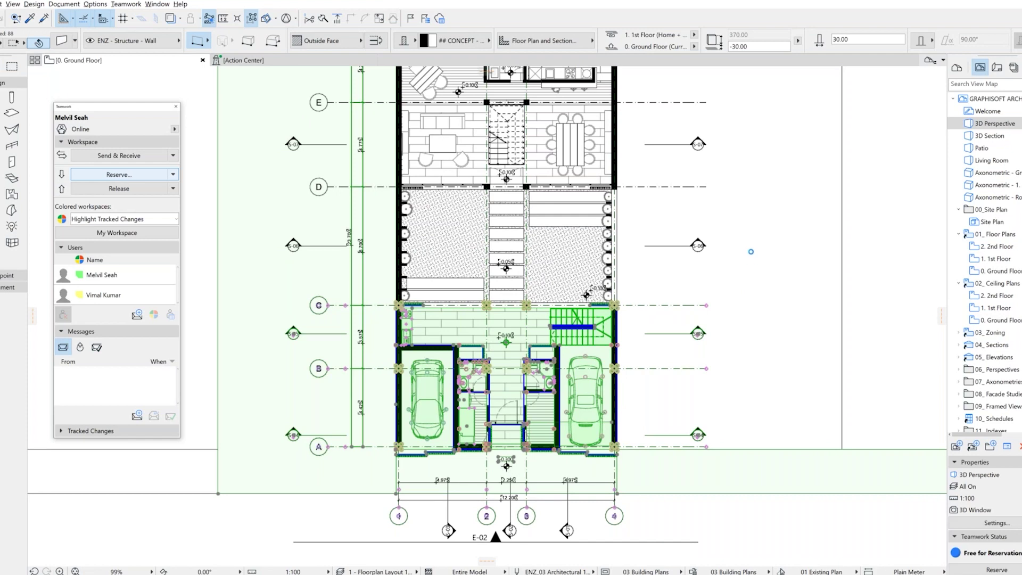
pyautogui.moveTo(645, 179); pyautogui.dragTo(649, 219, button='middle')
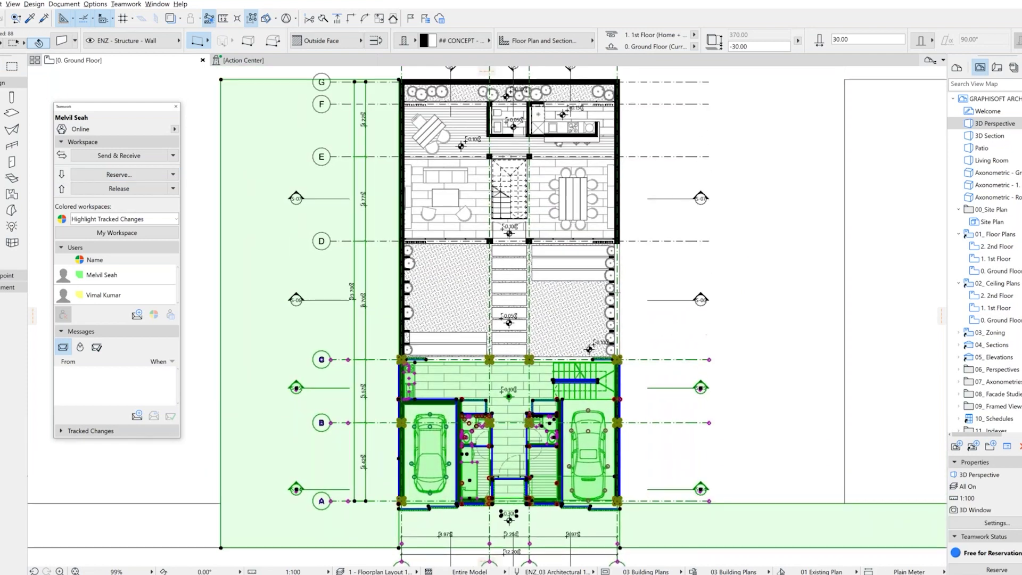
pyautogui.click(581, 172)
pyautogui.press('Escape')
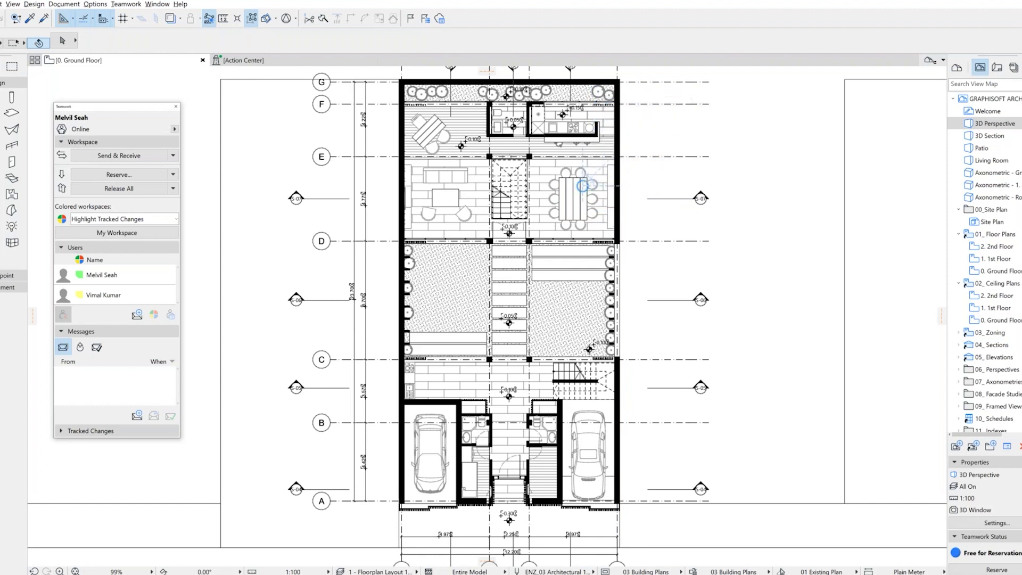
# Send the owning team member an ownership request for the floor finish slab between grid lines D and E
pyautogui.click(582, 186)
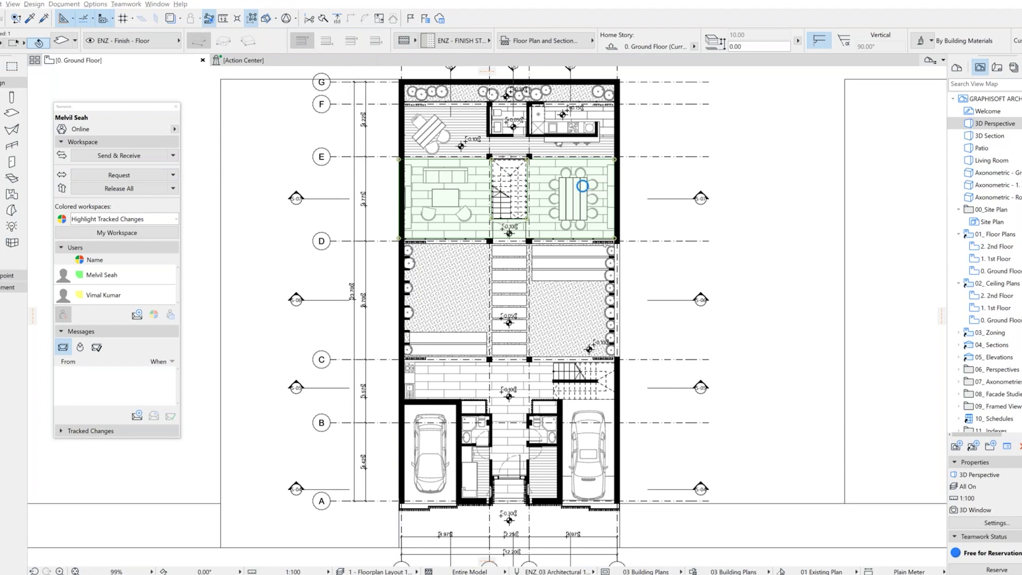
pyautogui.click(410, 175)
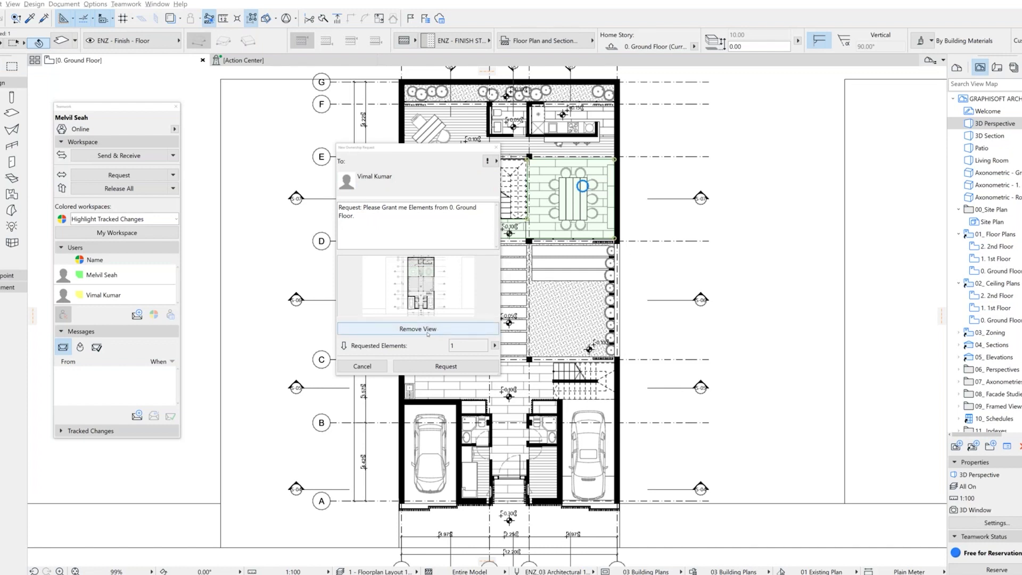
pyautogui.moveTo(439, 149); pyautogui.dragTo(444, 144)
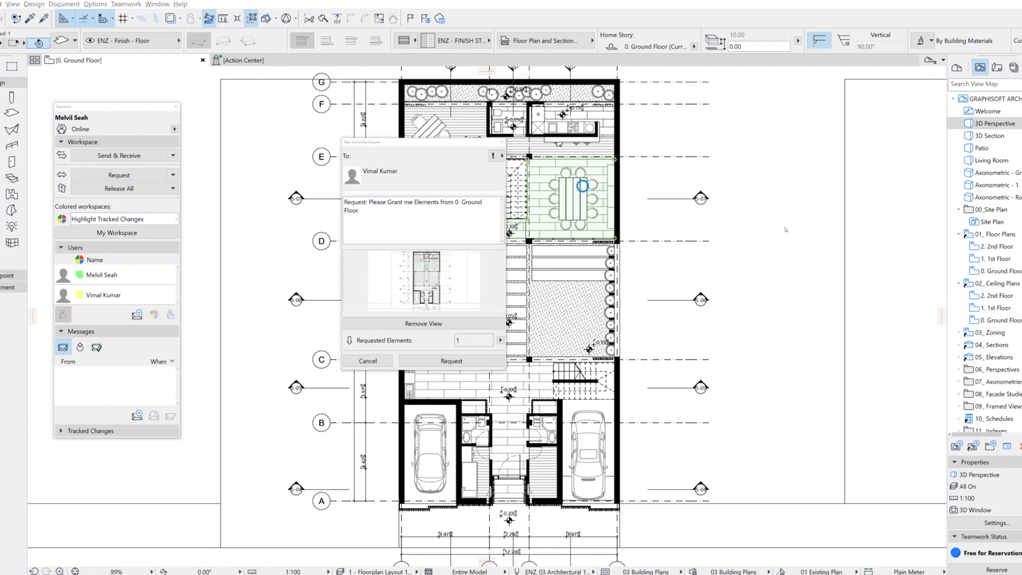
pyautogui.moveTo(1017, 165); pyautogui.dragTo(468, 276)
pyautogui.click(492, 342)
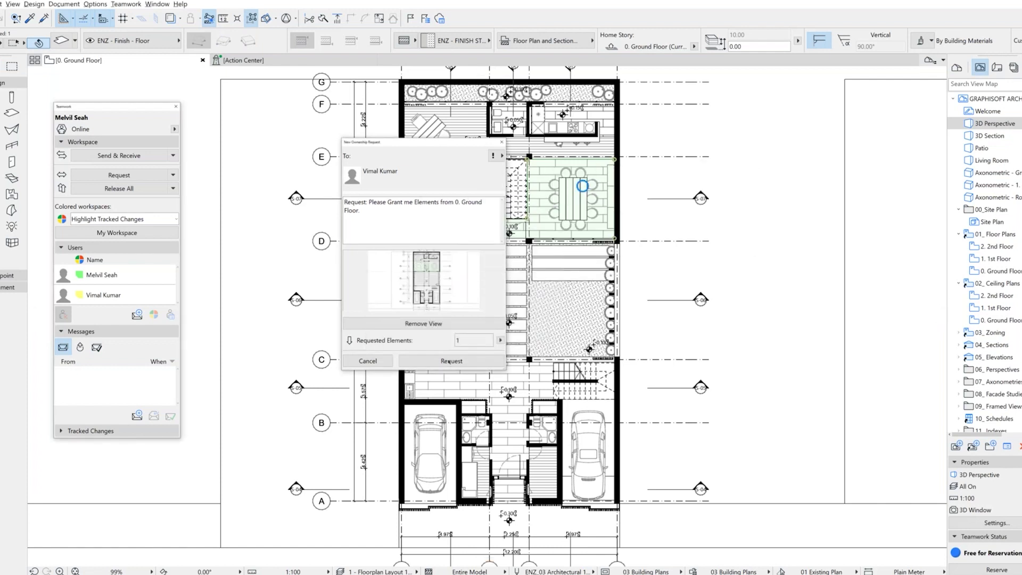
pyautogui.click(450, 361)
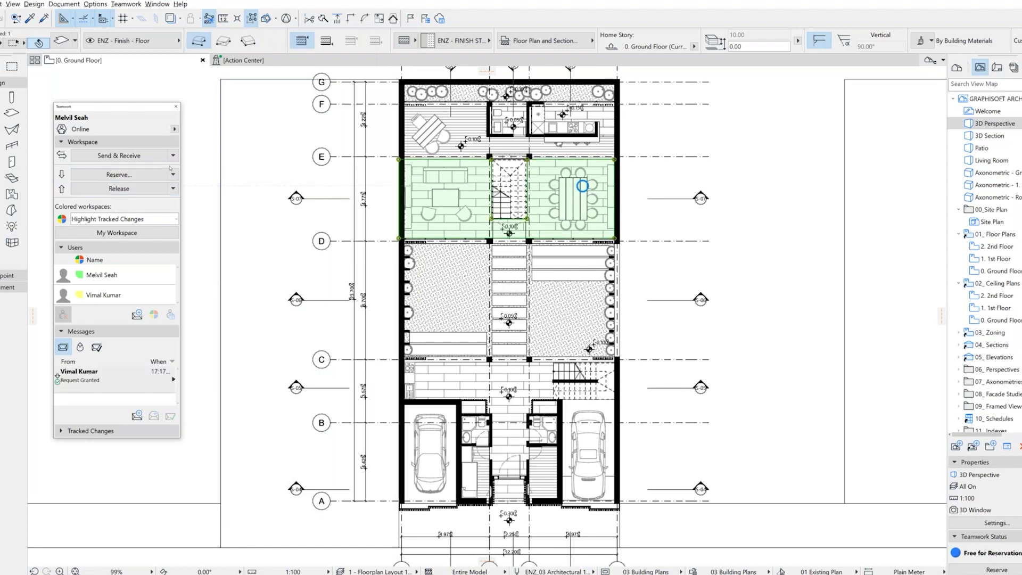
# Reserve elements by criteria for the 0. Ground Floor region, using the All Elements criteria set with all element types
pyautogui.click(99, 178)
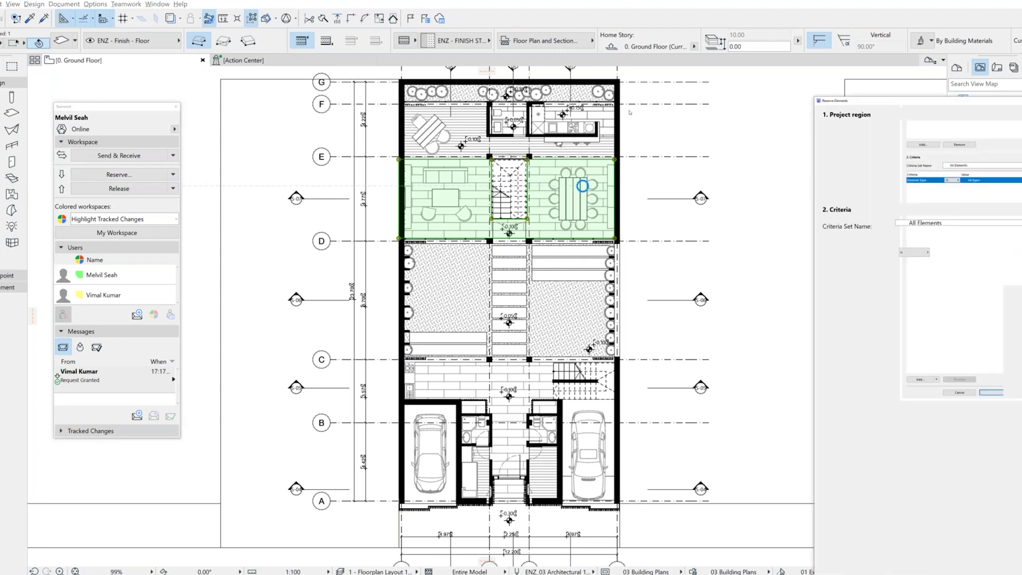
pyautogui.moveTo(172, 111); pyautogui.dragTo(465, 255)
pyautogui.moveTo(438, 220); pyautogui.dragTo(312, 75)
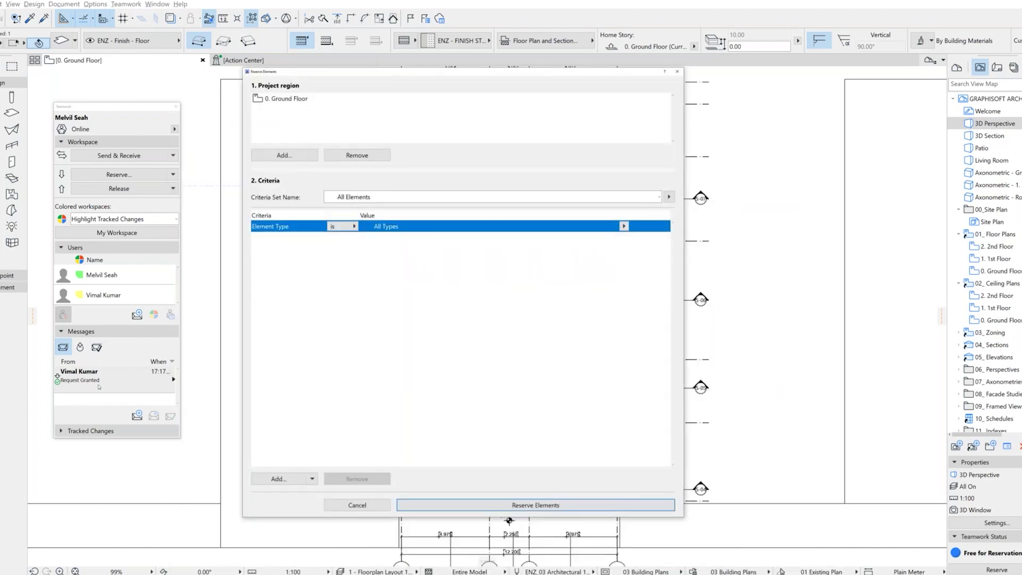
pyautogui.click(590, 503)
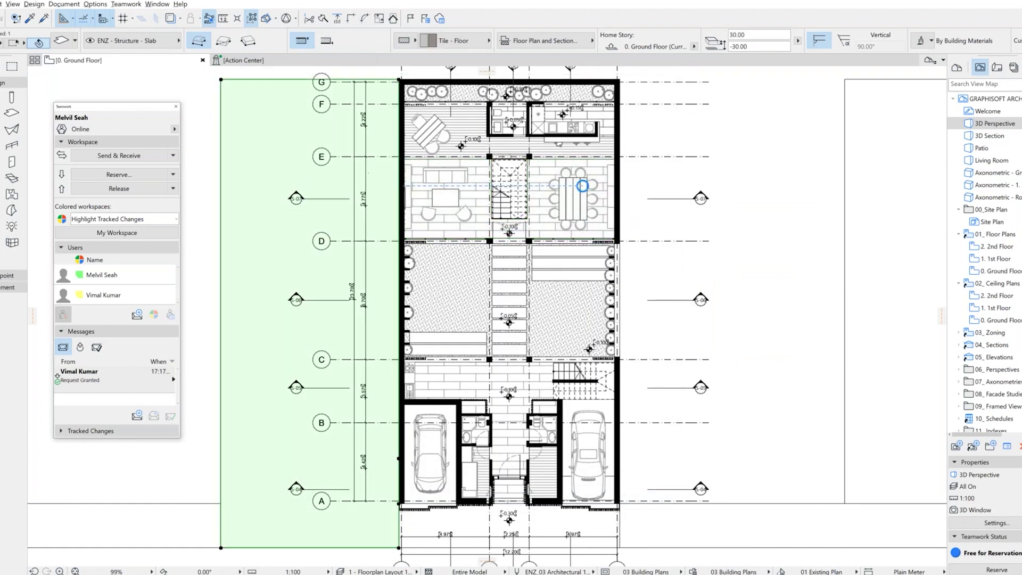
# Change the composite of the floor finish slab between grid lines D and E to ENZ - FINISH TIMB 02
pyautogui.click(450, 183)
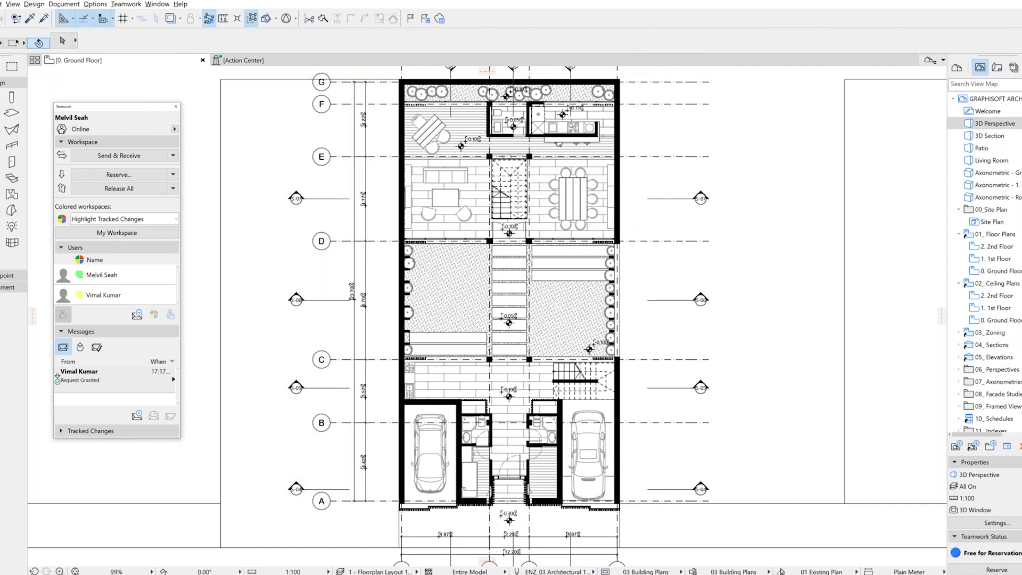
pyautogui.click(477, 197)
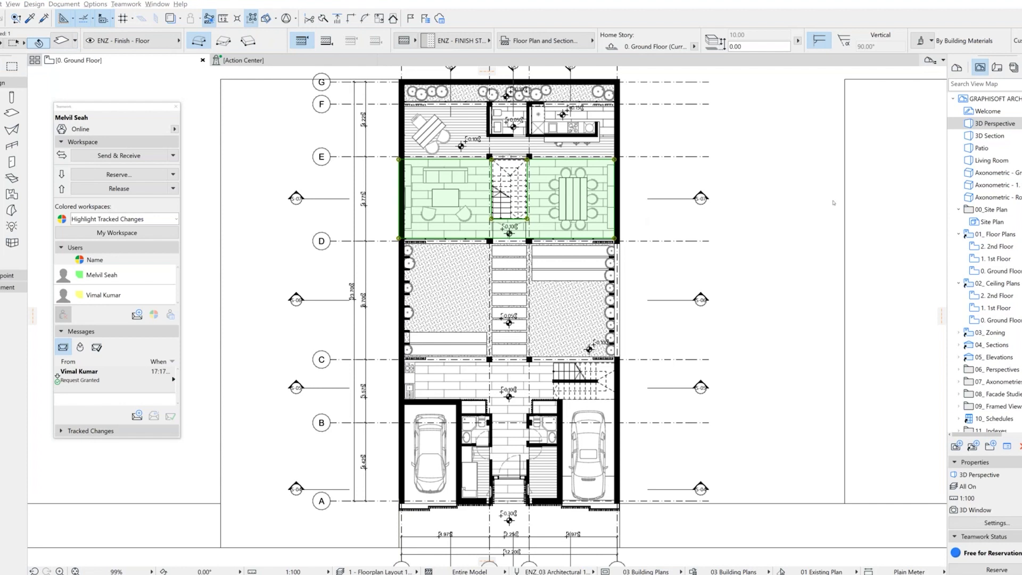
pyautogui.hotkey('ctrl', 't')
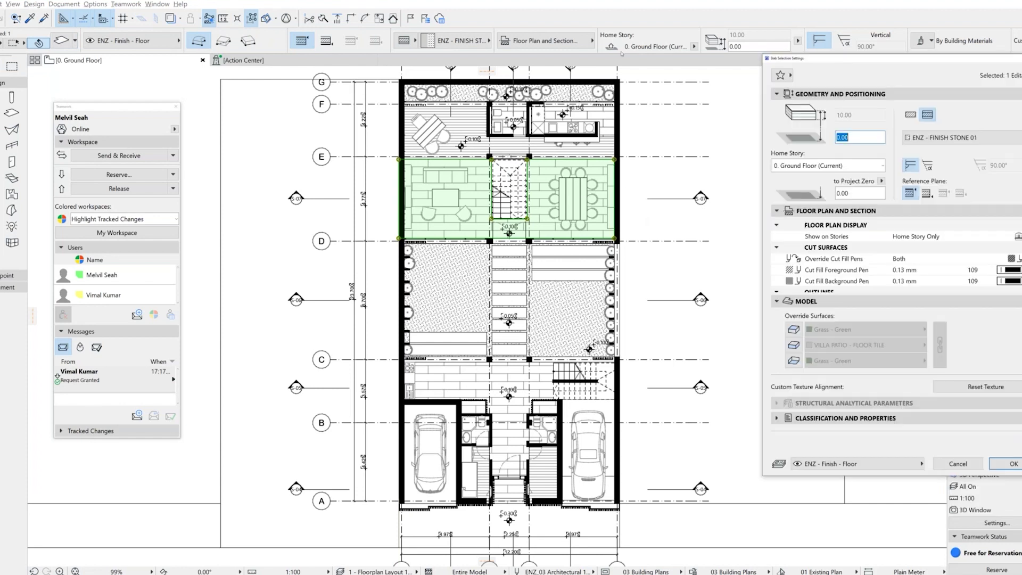
pyautogui.click(404, 187)
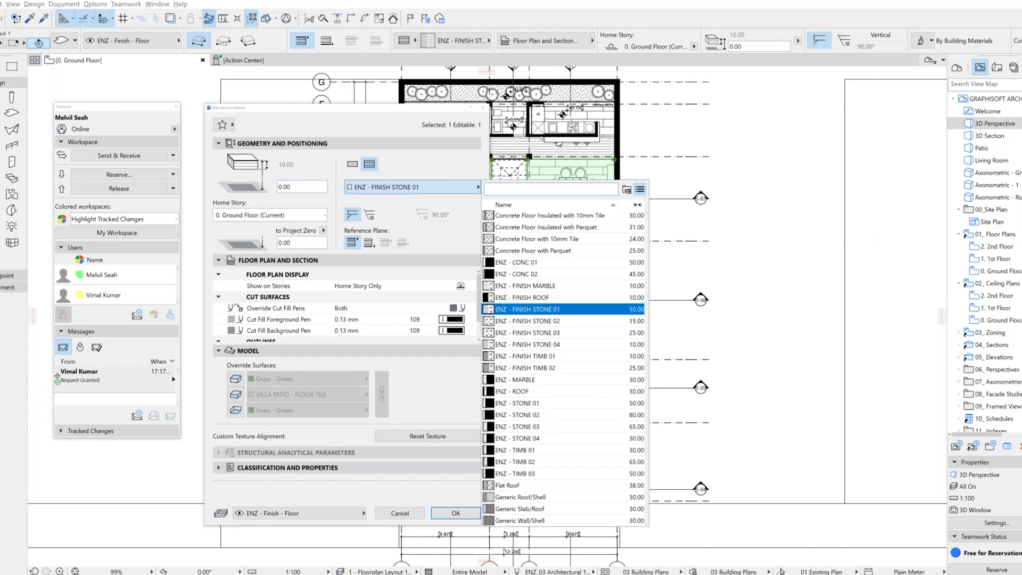
pyautogui.click(564, 367)
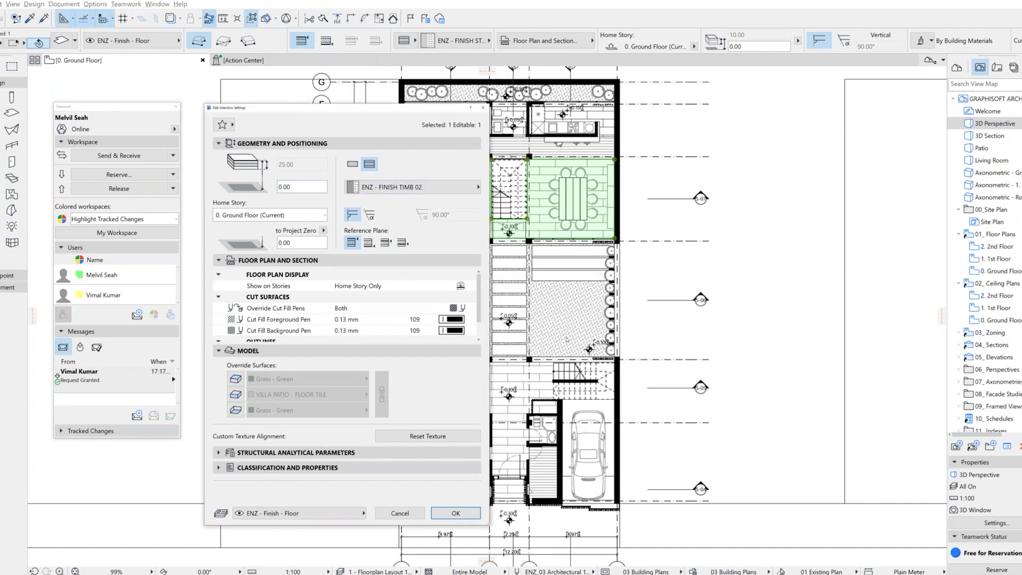
# Set the cover fill of the floor finish slab to Plank Floor and apply the slab settings
pyautogui.scroll(-3, 413, 305)
pyautogui.click(413, 286)
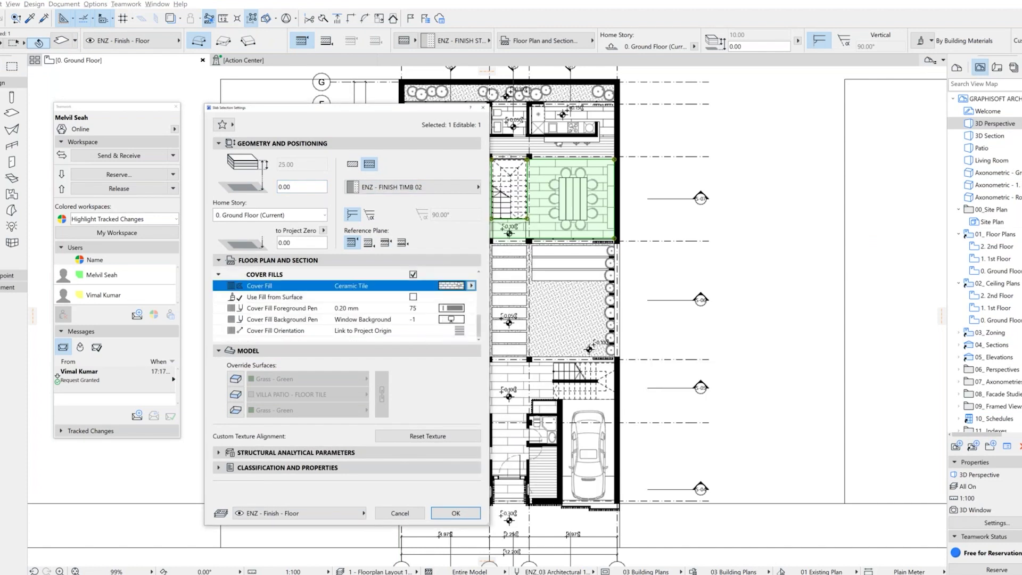
pyautogui.click(470, 286)
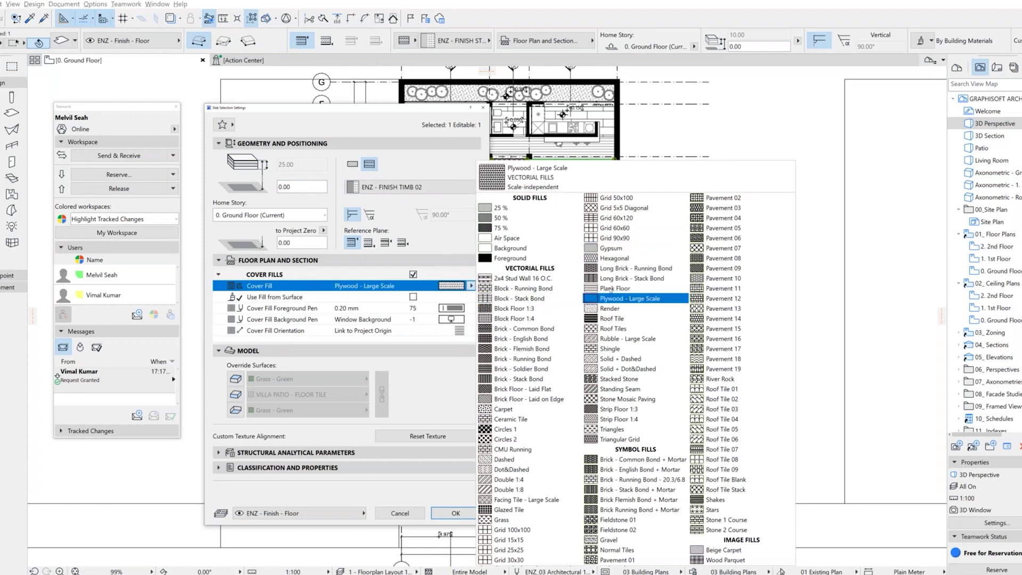
pyautogui.click(612, 288)
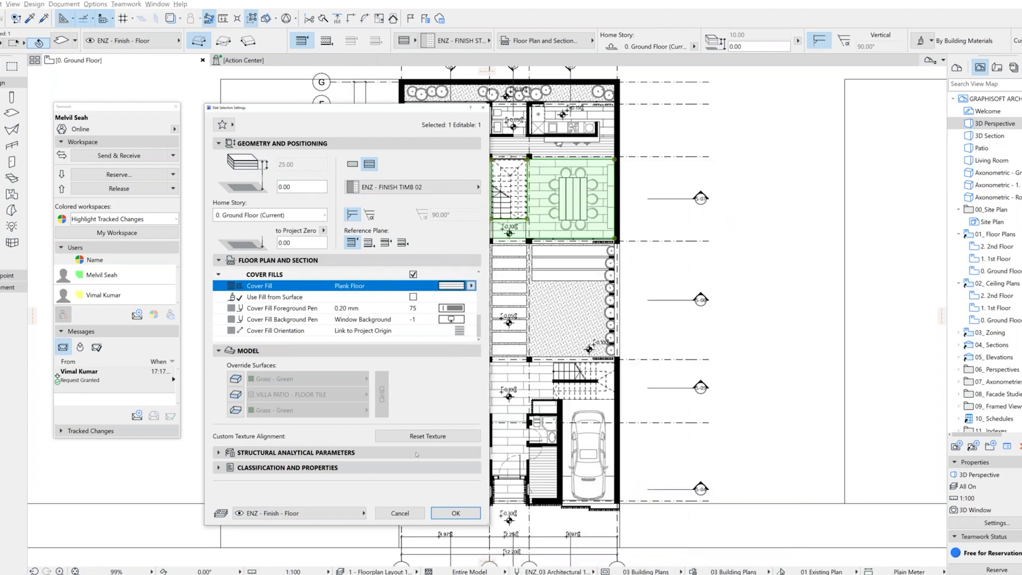
pyautogui.click(456, 513)
# Start sending the changes with a comment, and enable notifying others by message
pyautogui.click(173, 155)
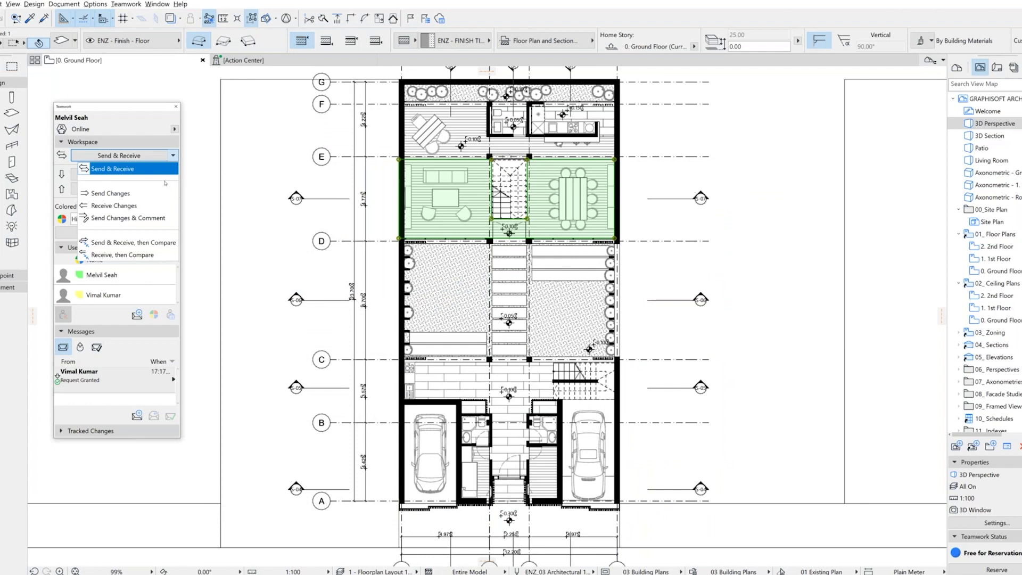
pyautogui.click(142, 209)
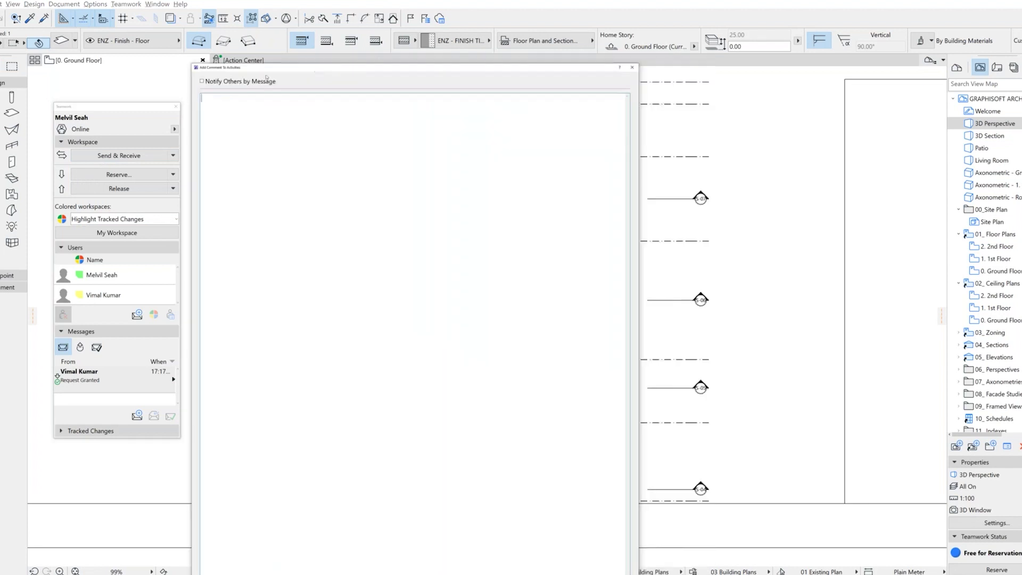
pyautogui.moveTo(216, 69); pyautogui.dragTo(328, 103)
pyautogui.click(319, 115)
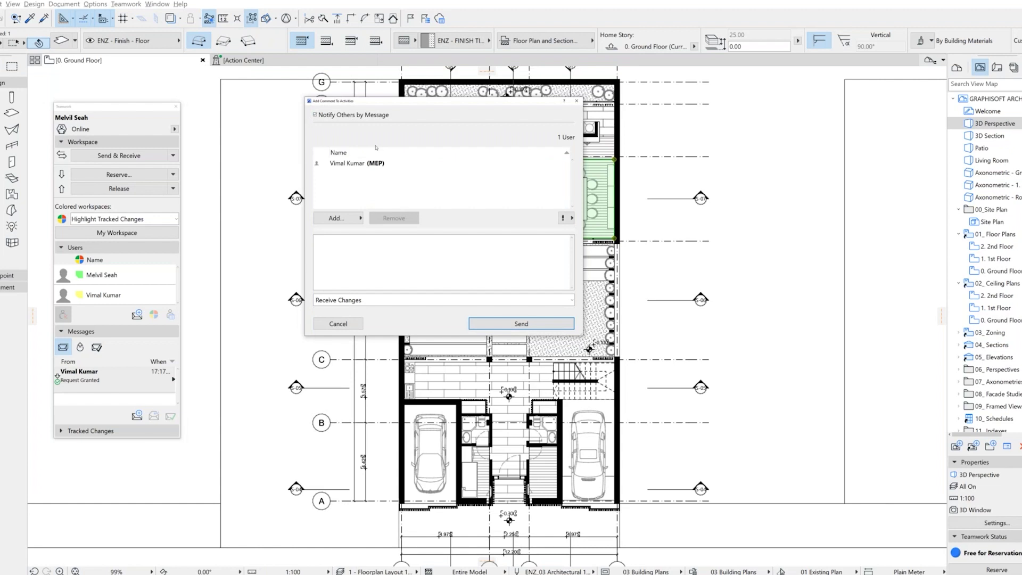
# Write a comment greeting the team member: "I made the necessary changes. Pls receive changes so that you put the necessary for it."
pyautogui.click(375, 269)
pyautogui.write('HI ')
pyautogui.write('Vimal, ')
pyautogui.write('I made the nece')
pyautogui.write('ssary change ')
pyautogui.write(' P;le')
pyautogui.press('BackSpace')
pyautogui.press('BackSpace')
pyautogui.press('BackSpace')
pyautogui.write('ls rec')
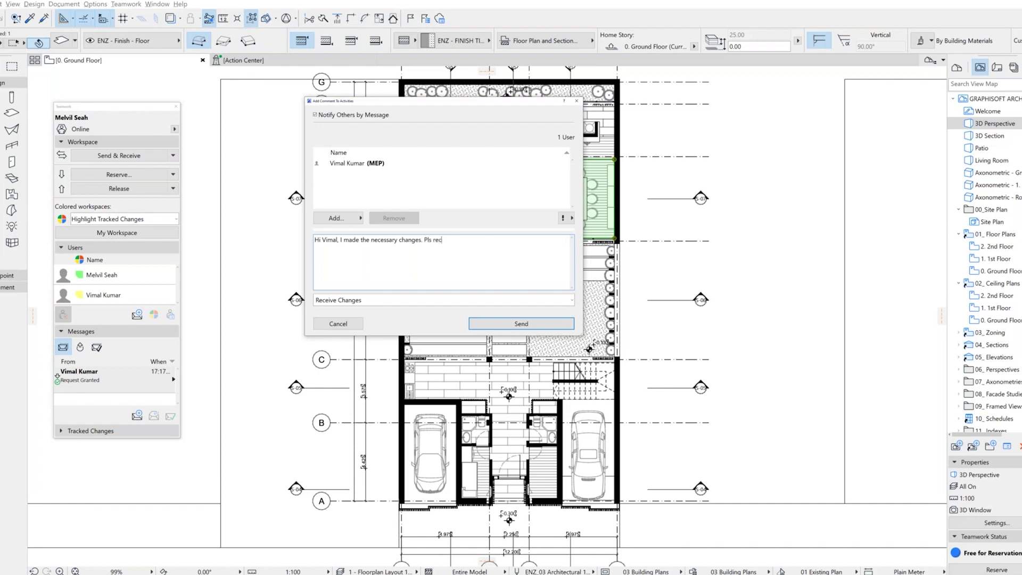
pyautogui.write('eive changes so that you put the necessary for it')
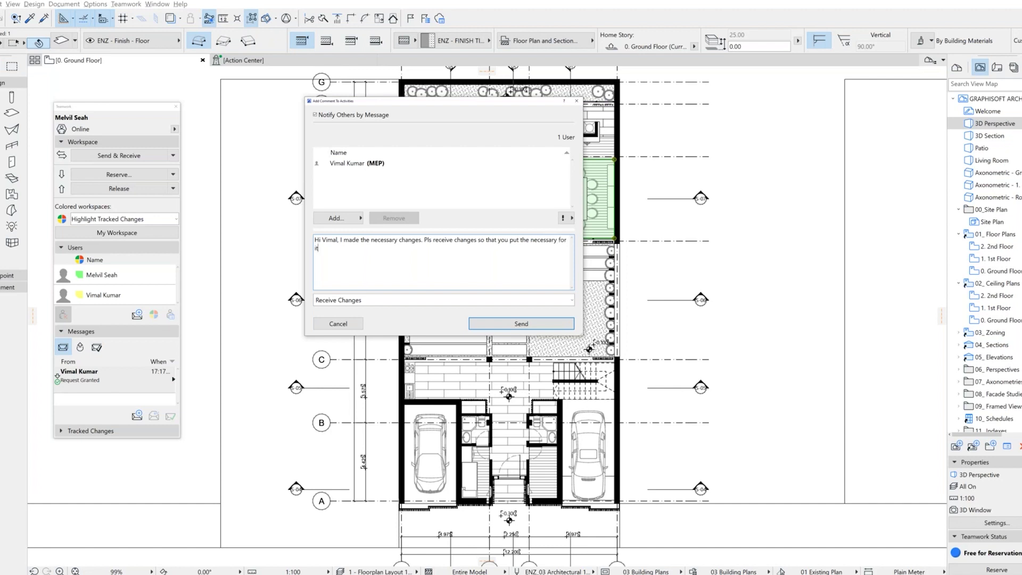
# Attach the Receive Changes task to the comment, send it with the changes, and clear the slab selection
pyautogui.click(463, 300)
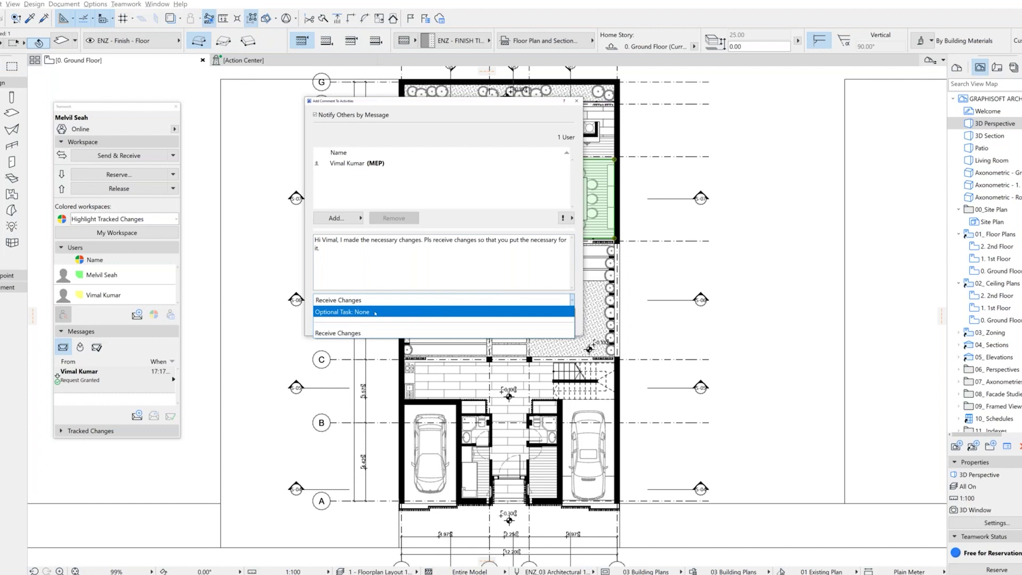
pyautogui.click(352, 334)
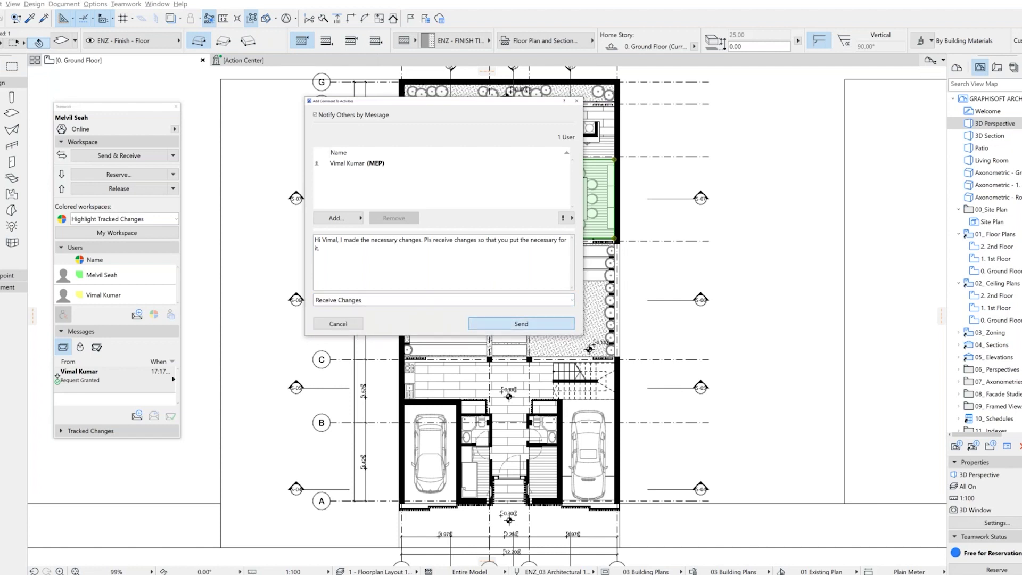
pyautogui.click(521, 323)
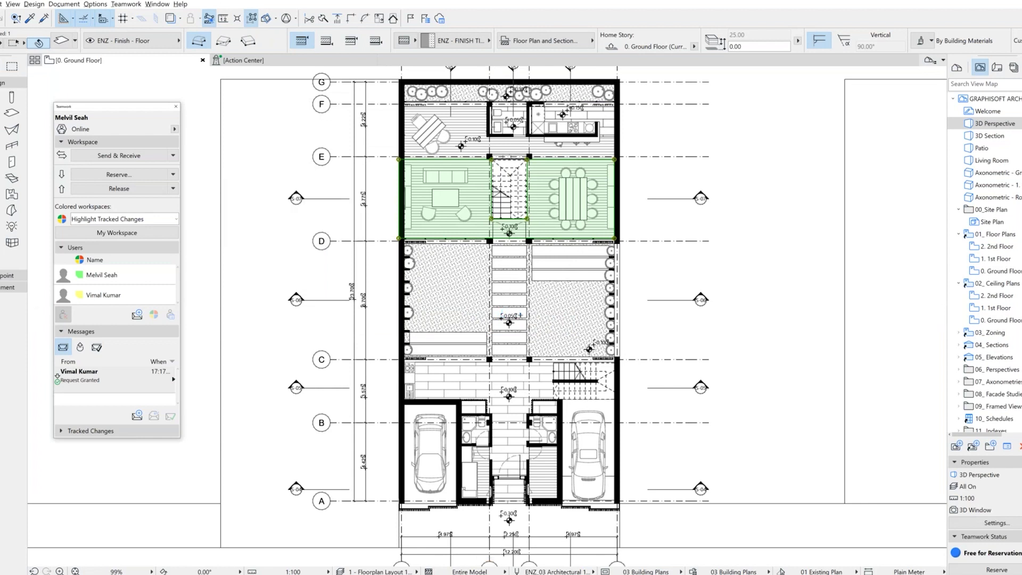
pyautogui.press('Escape')
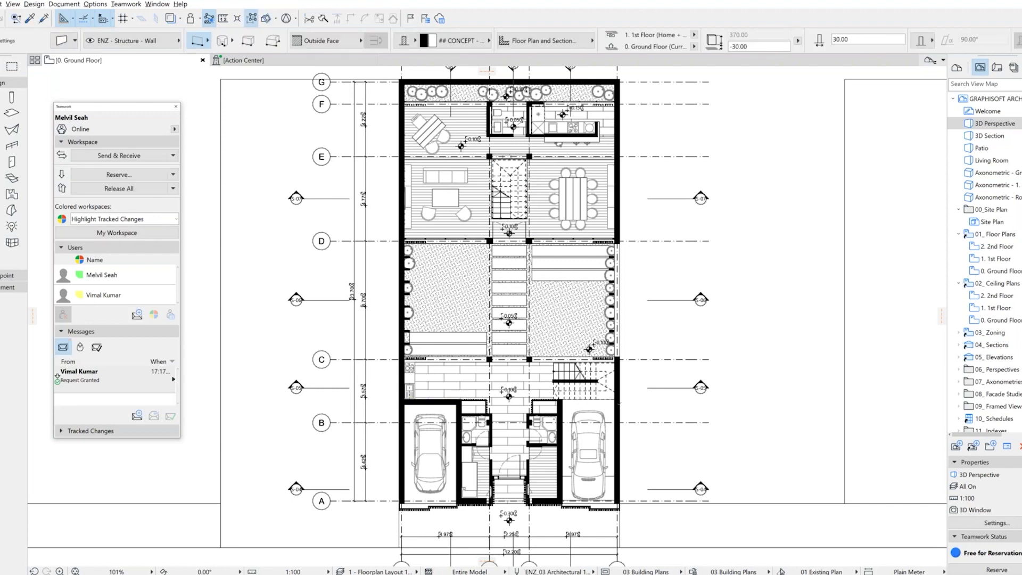
# Draw a straight wall below the staircase, from the outer side wall to the inner wall, closing the rear of that garage
pyautogui.scroll(3, 616, 404)
pyautogui.scroll(3, 615, 404)
pyautogui.click(609, 389)
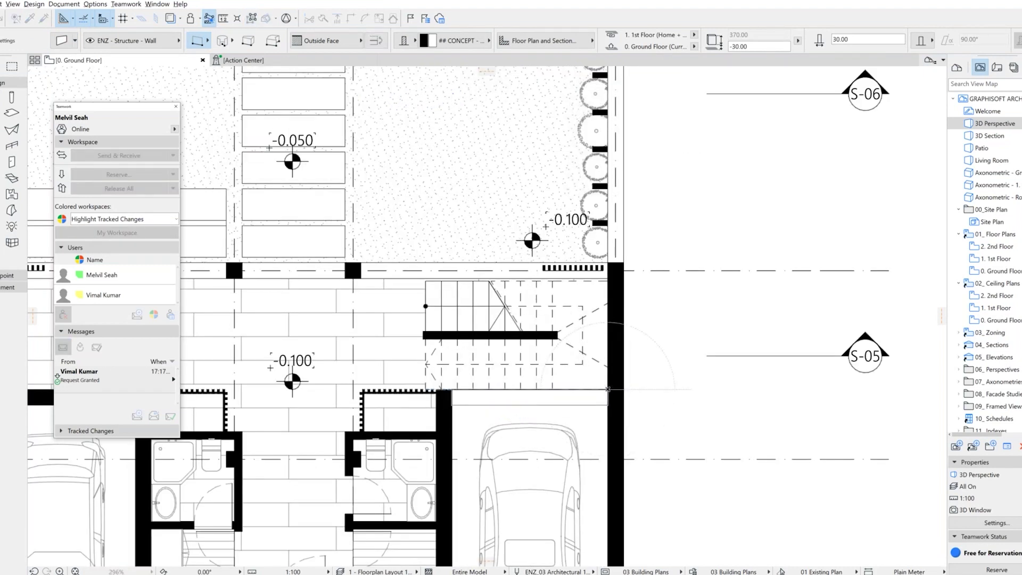
pyautogui.click(446, 390)
pyautogui.scroll(-1, 622, 375)
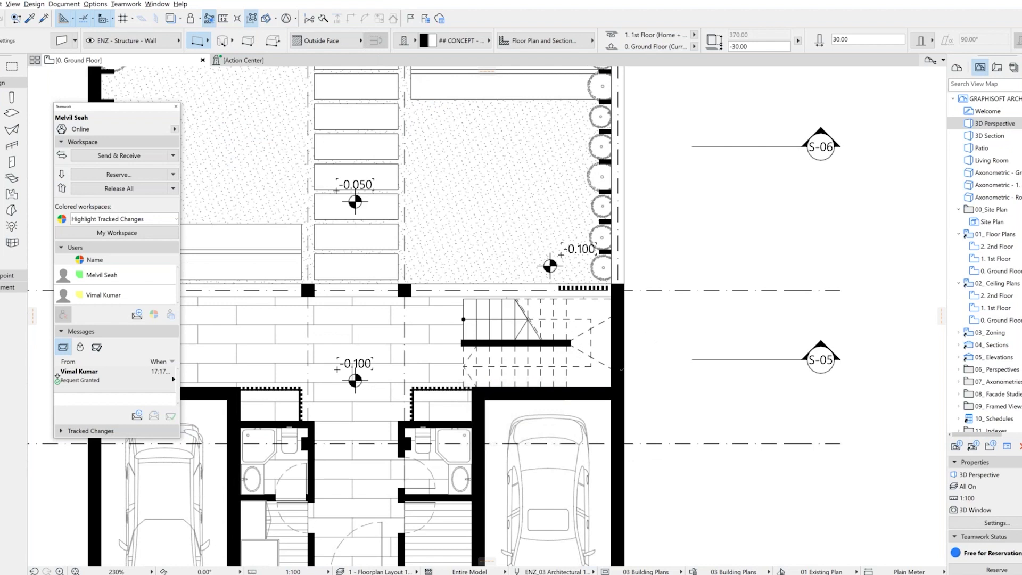
# Select the new garage wall and start assigning it to the other team member
pyautogui.keyDown('shift'); pyautogui.click(720, 344); pyautogui.keyUp('shift')
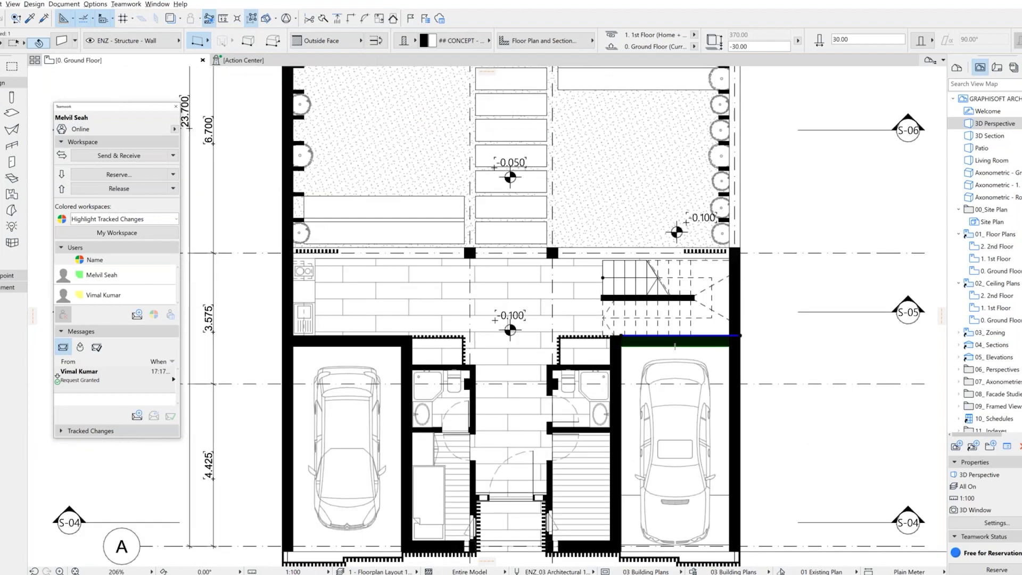
pyautogui.rightClick(720, 344)
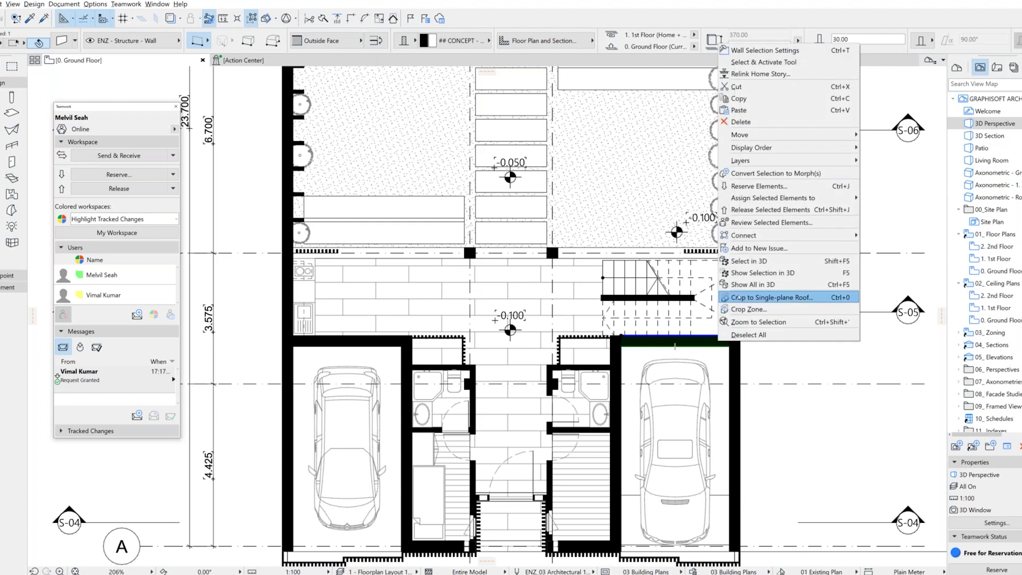
pyautogui.moveTo(771, 203)
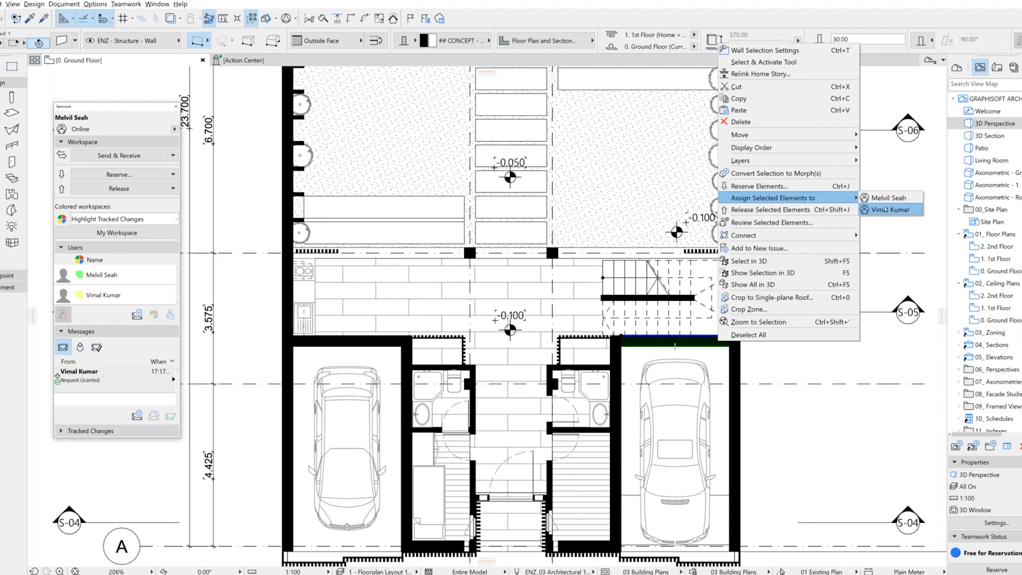
pyautogui.click(888, 209)
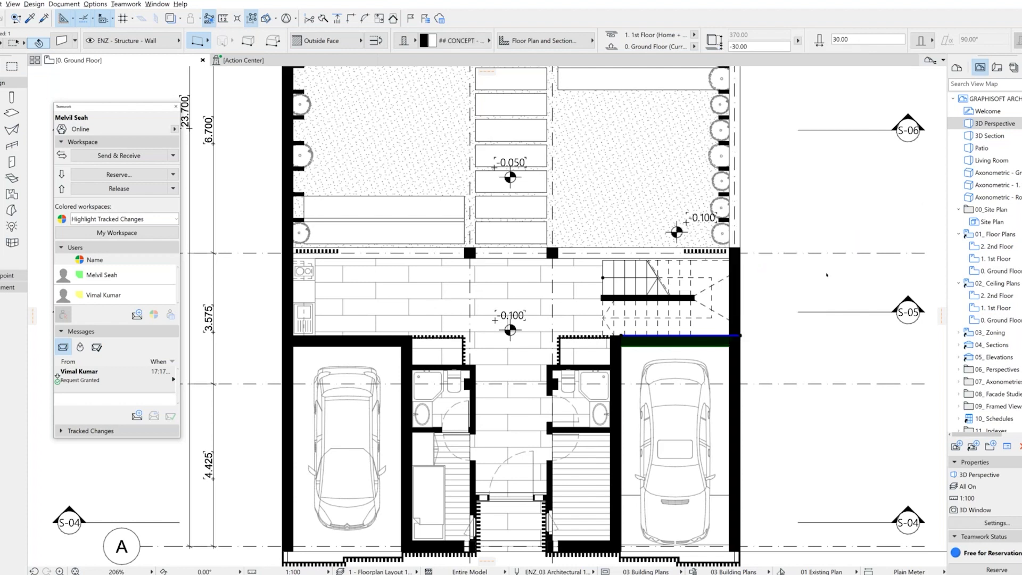
pyautogui.moveTo(826, 148); pyautogui.dragTo(307, 159)
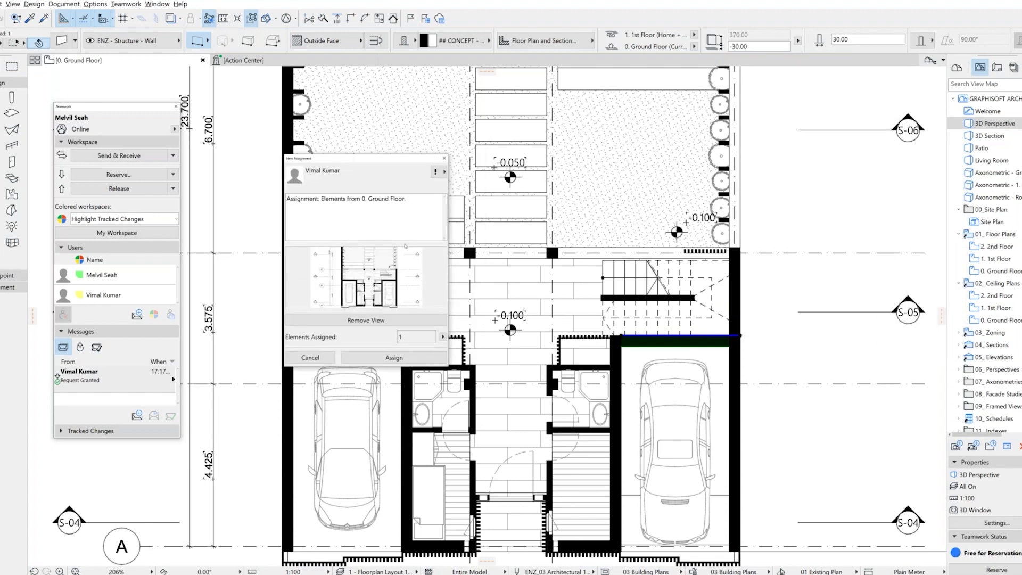
# Replace the assignment's default message with "PLs assist in placing the required door."
pyautogui.click(354, 199)
pyautogui.hotkey('ctrl', 'a')
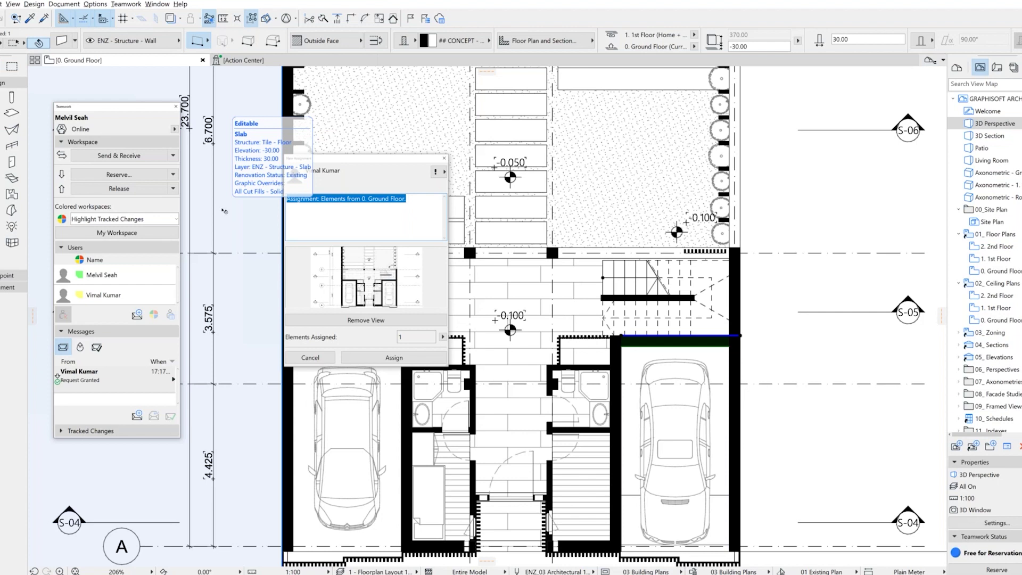
pyautogui.press('BackSpace')
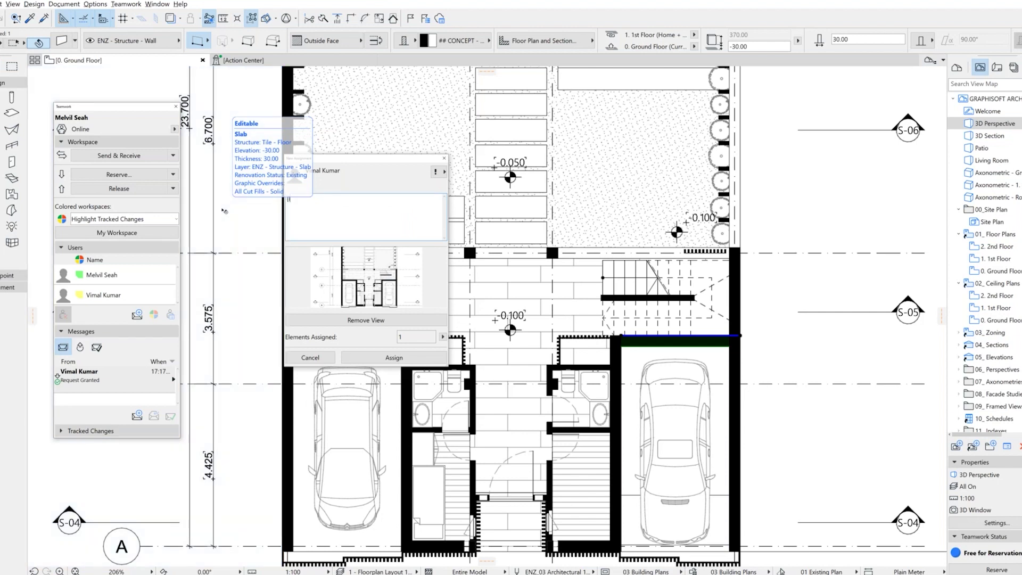
pyautogui.write('PLs assist in placing the required')
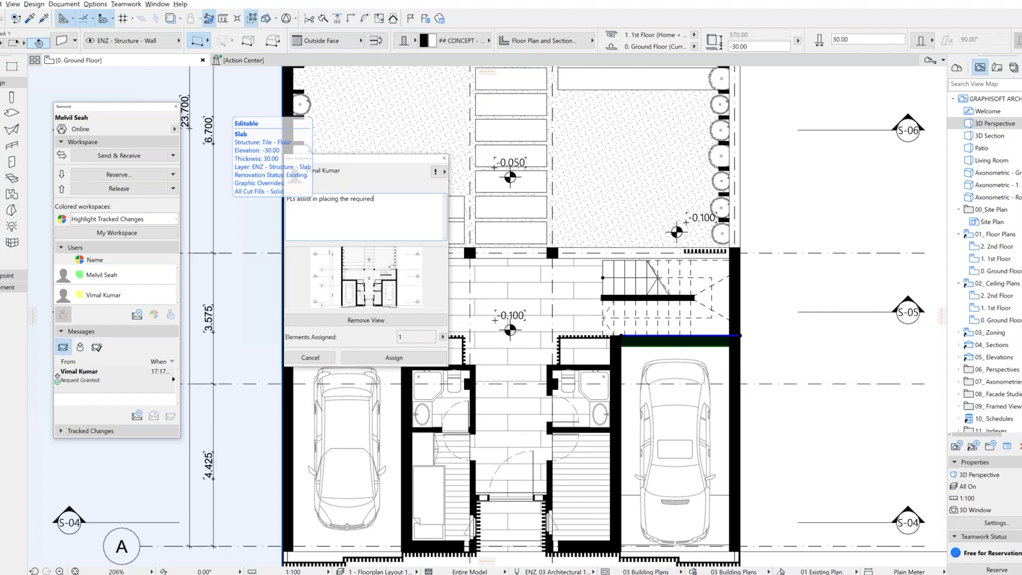
pyautogui.write(' door.')
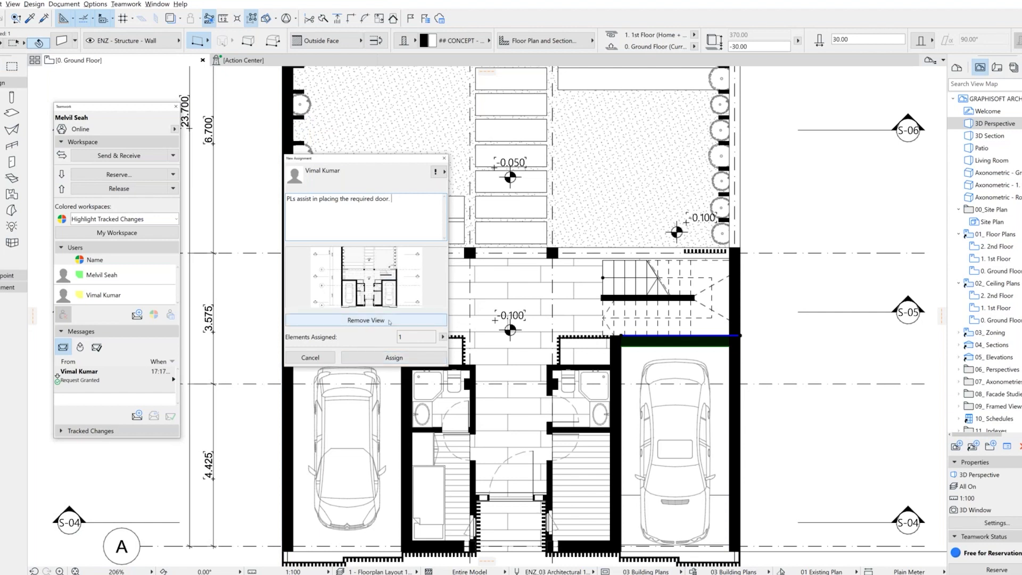
# Assign the wall to the team member with the view attached, sending the modified elements to the server
pyautogui.click(423, 321)
pyautogui.click(423, 321)
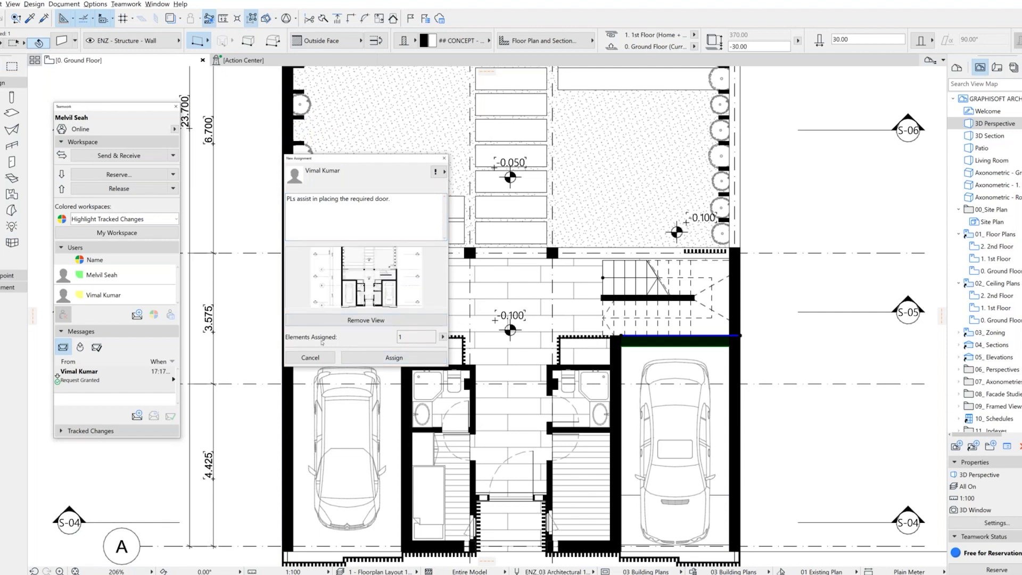
pyautogui.click(413, 361)
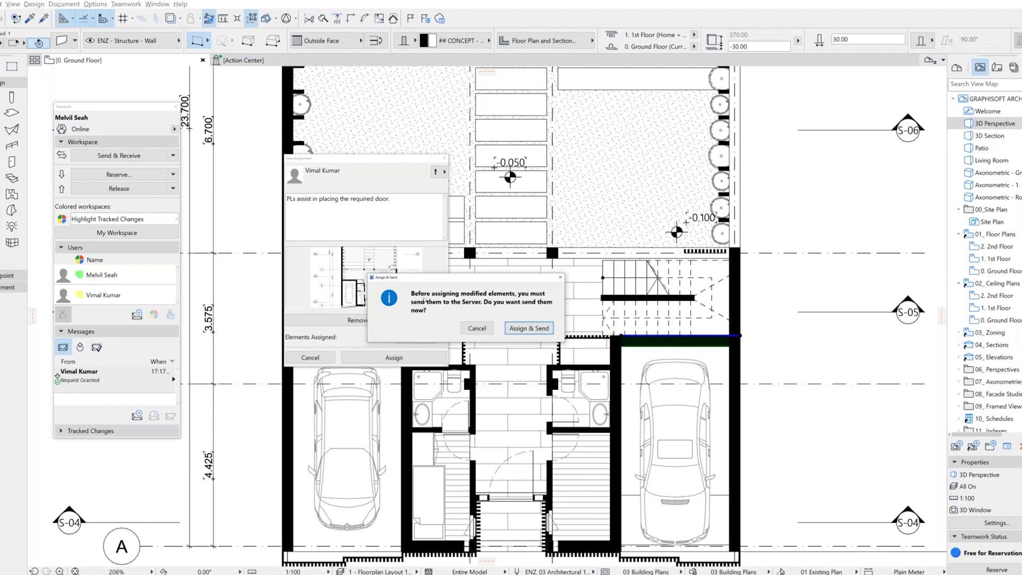
pyautogui.click(526, 329)
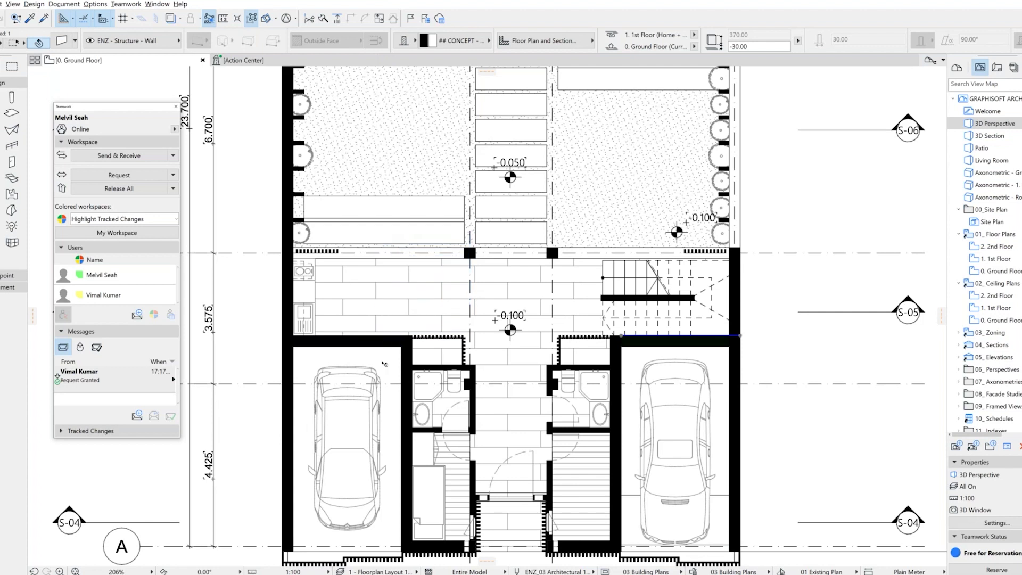
# Release all unmodified elements from the workspace, and pick the grid line running through the garages
pyautogui.click(173, 188)
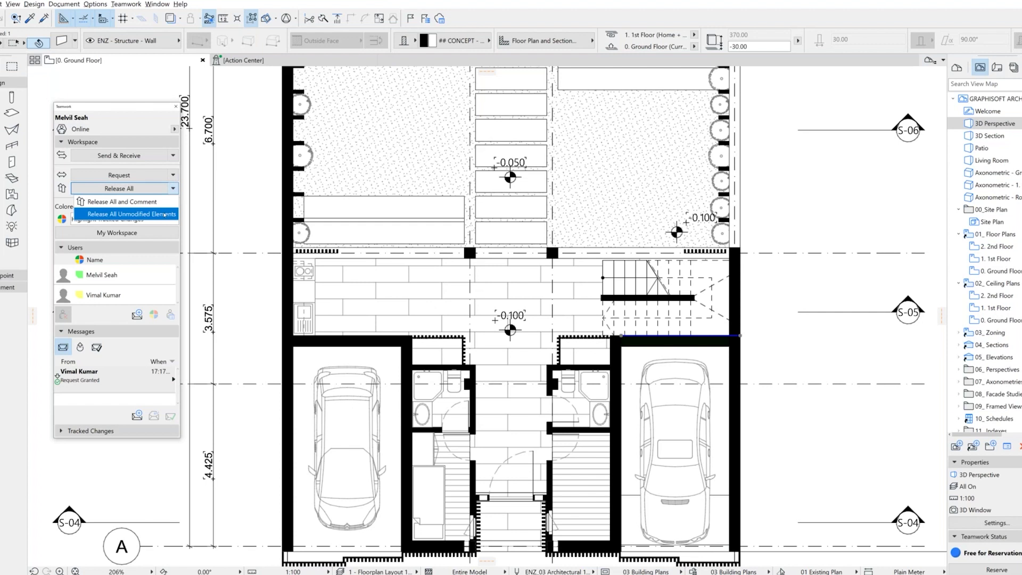
pyautogui.click(165, 215)
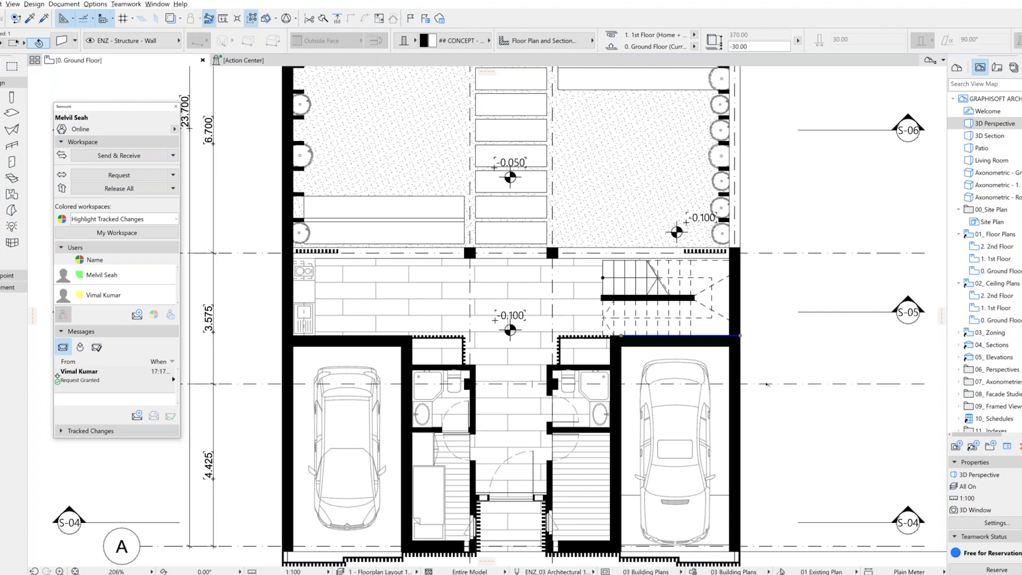
pyautogui.moveTo(767, 384)
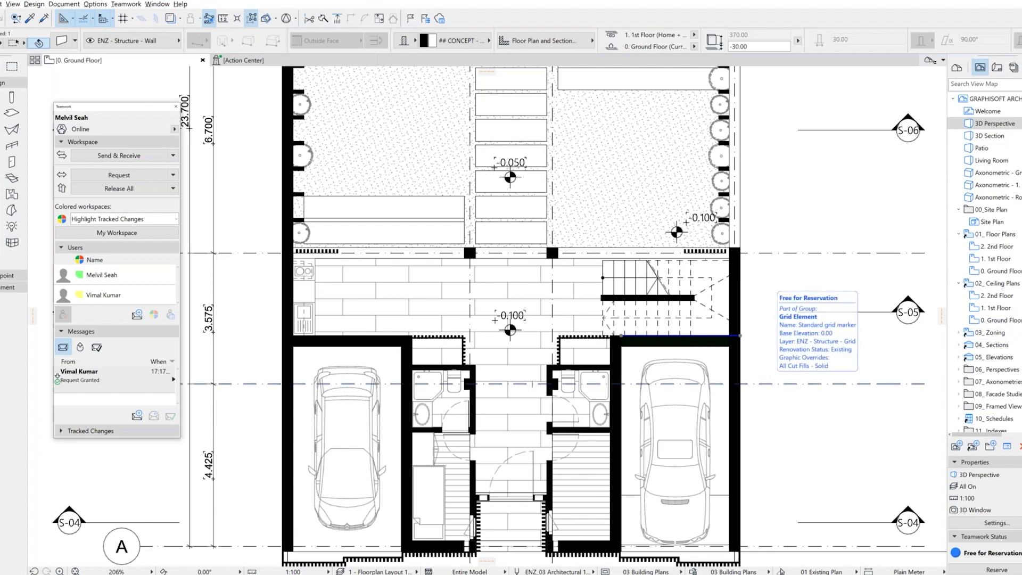
pyautogui.click(767, 384)
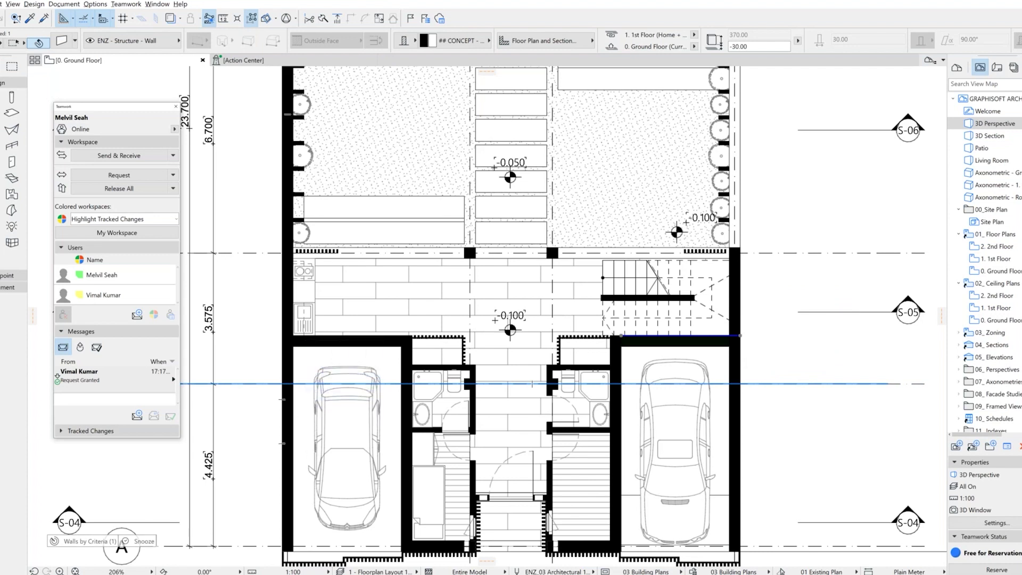
pyautogui.rightClick(654, 336)
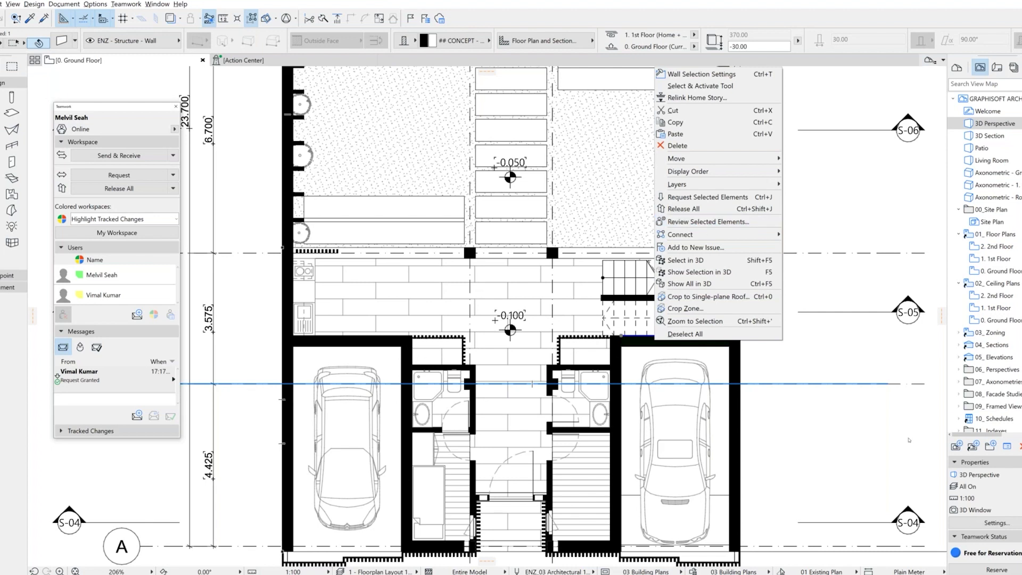
pyautogui.press('Escape')
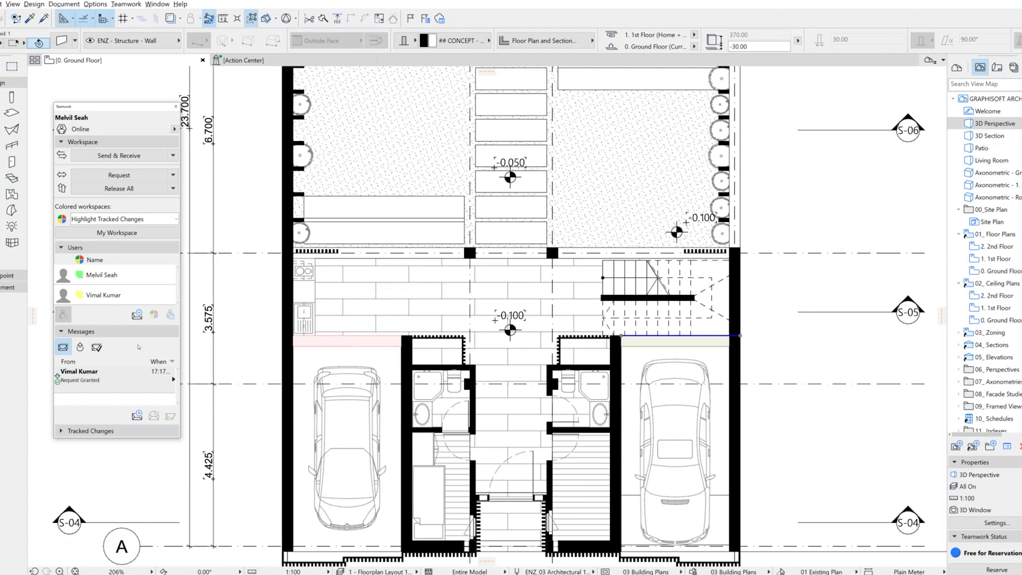
pyautogui.click(432, 344)
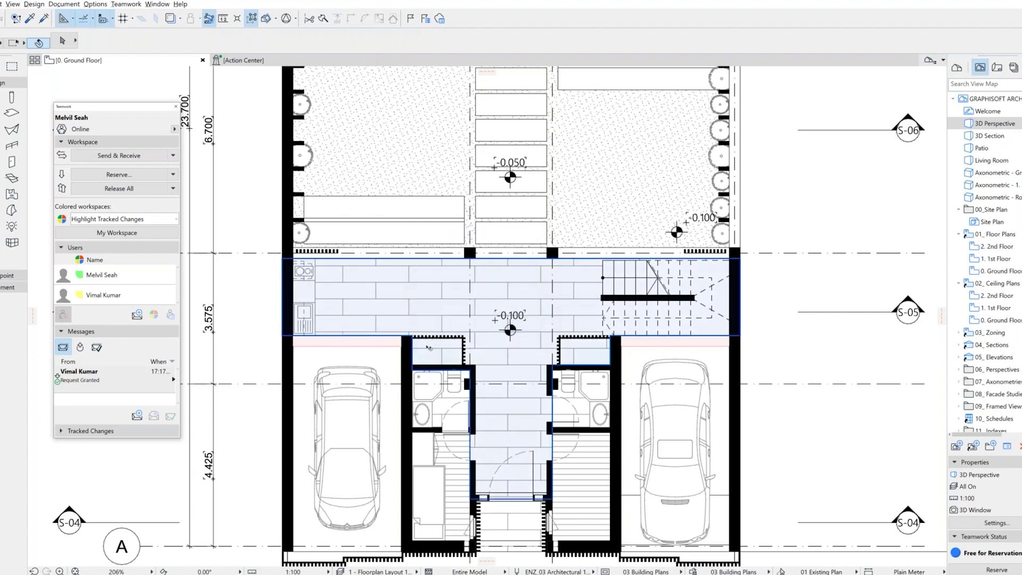
pyautogui.moveTo(426, 338)
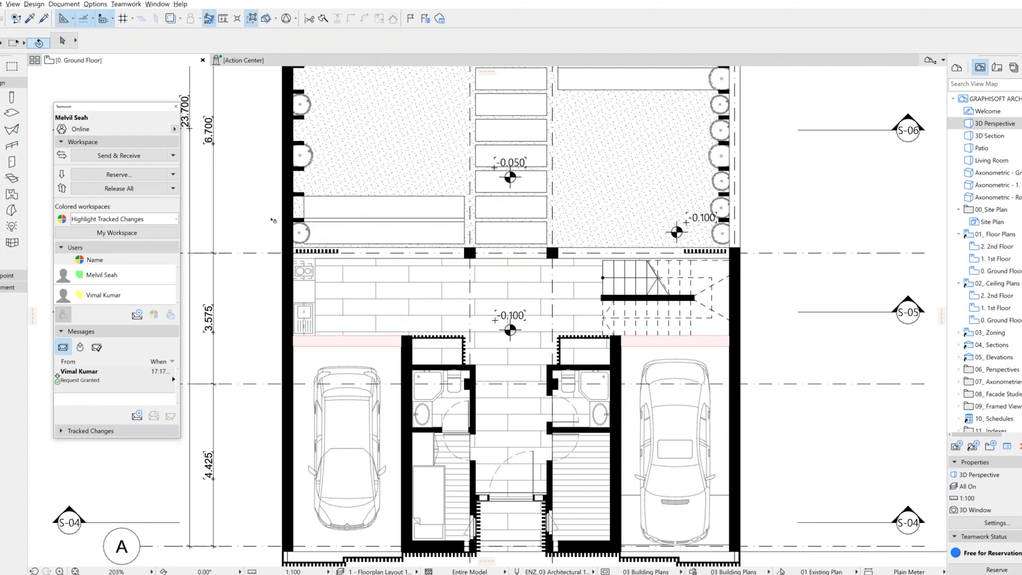
pyautogui.scroll(-3, 273, 220)
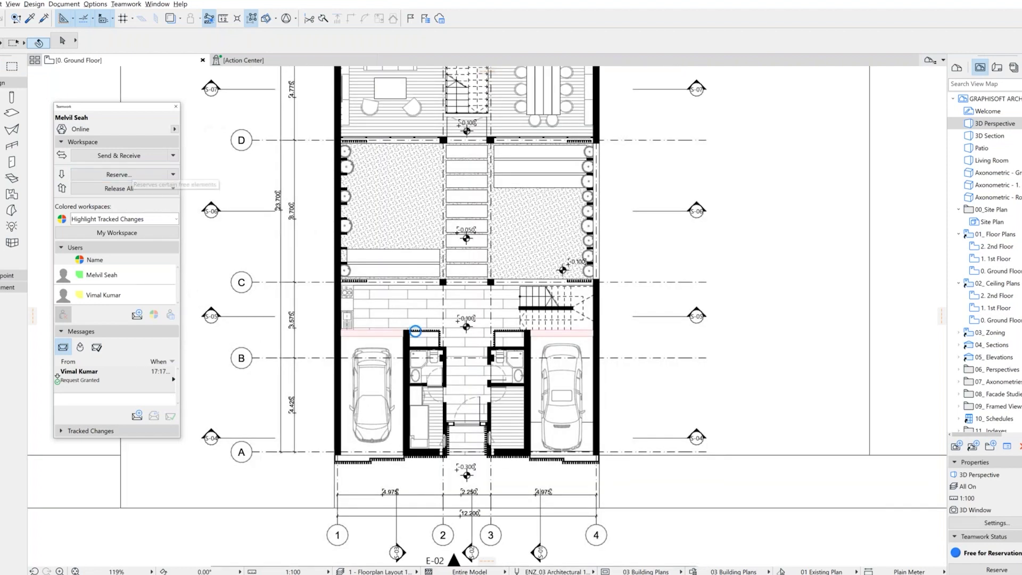
pyautogui.moveTo(298, 224); pyautogui.dragTo(310, 258, button='middle')
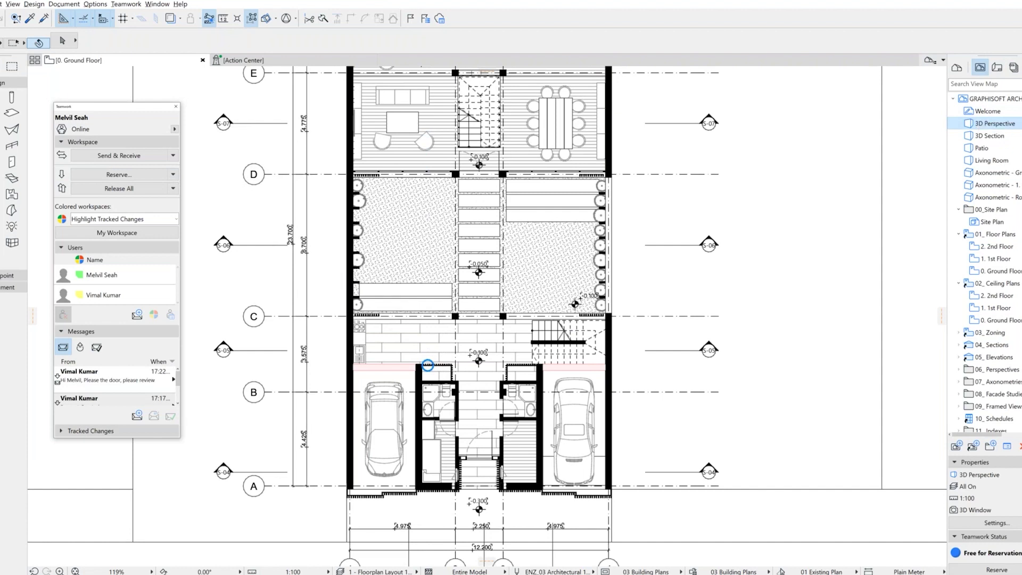
# Reserve elements of all types in the 3D Perspective view using the All Elements criteria
pyautogui.rightClick(982, 122)
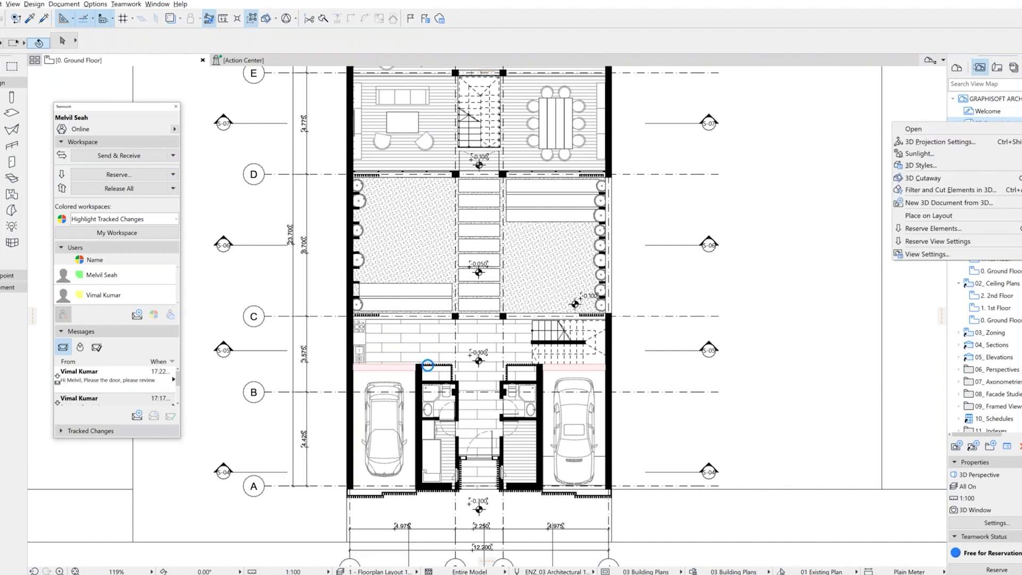
pyautogui.click(957, 230)
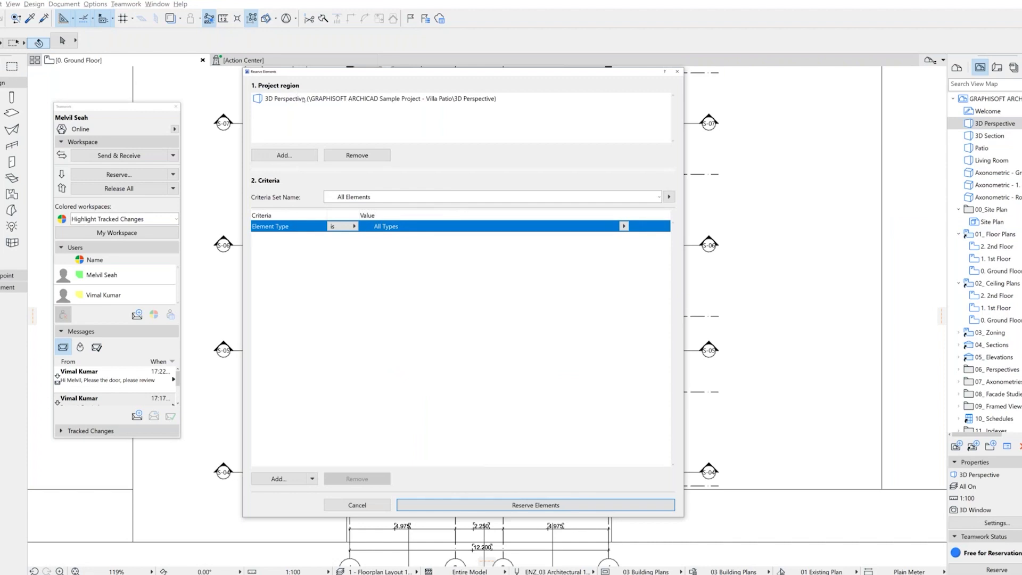
pyautogui.click(536, 505)
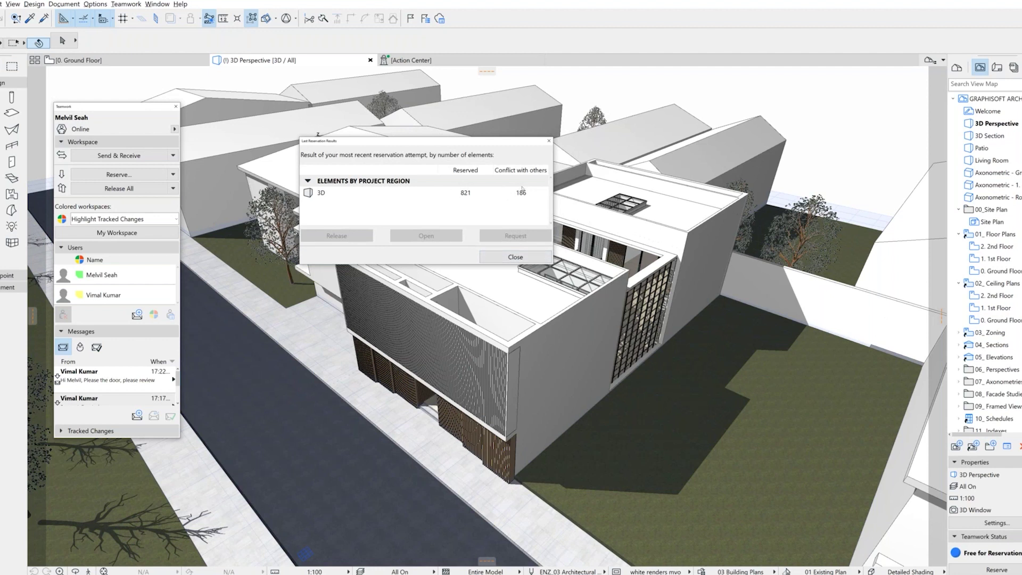
# Show the conflicting elements from the 3D reservation results in the model, then close the results
pyautogui.click(505, 193)
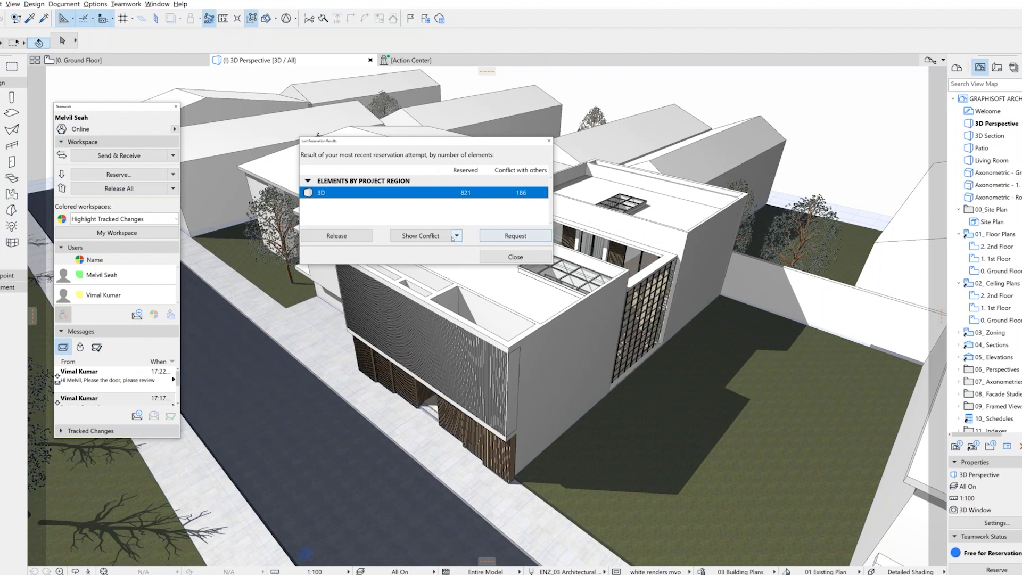
pyautogui.click(440, 238)
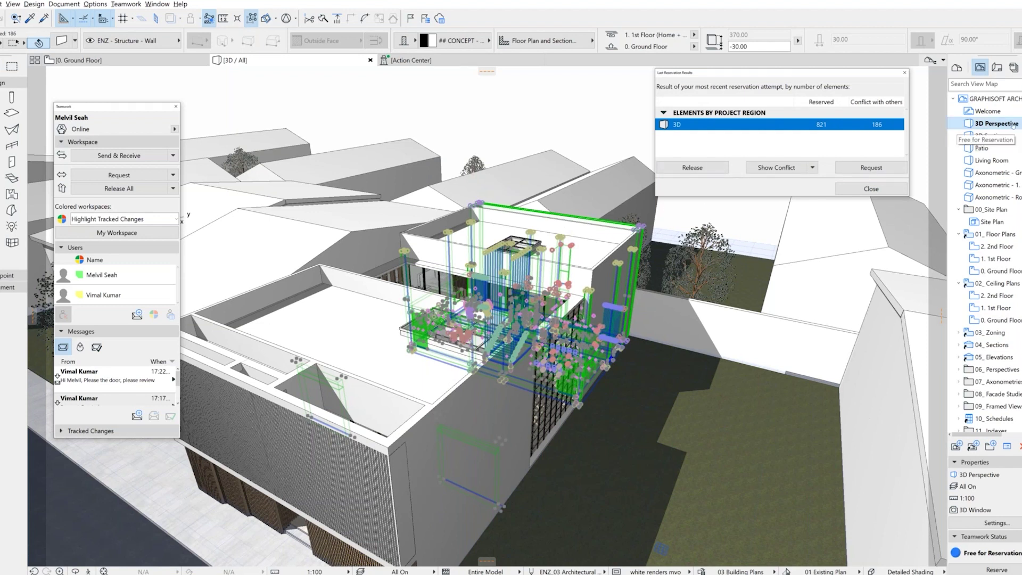
pyautogui.click(798, 167)
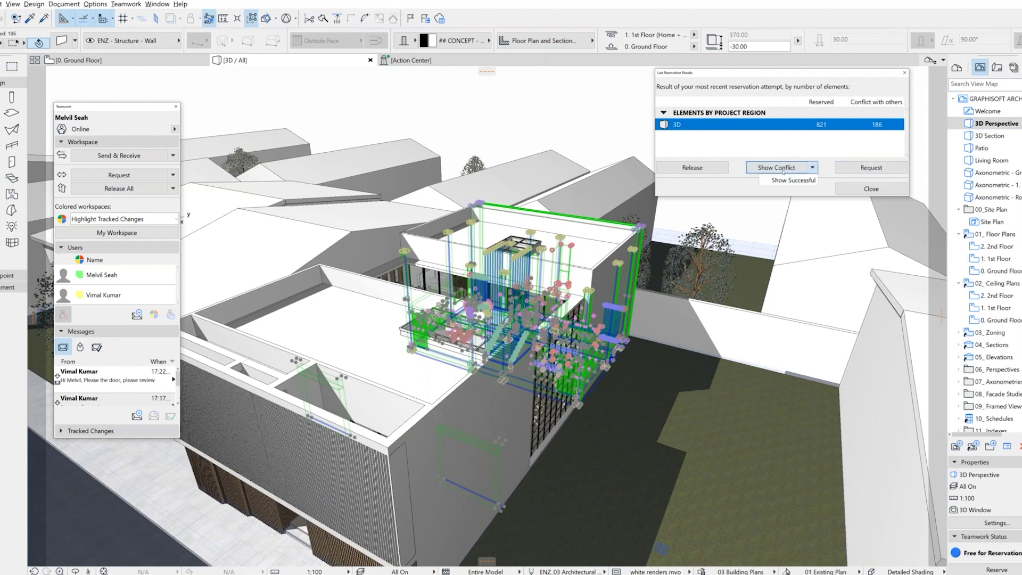
pyautogui.click(830, 168)
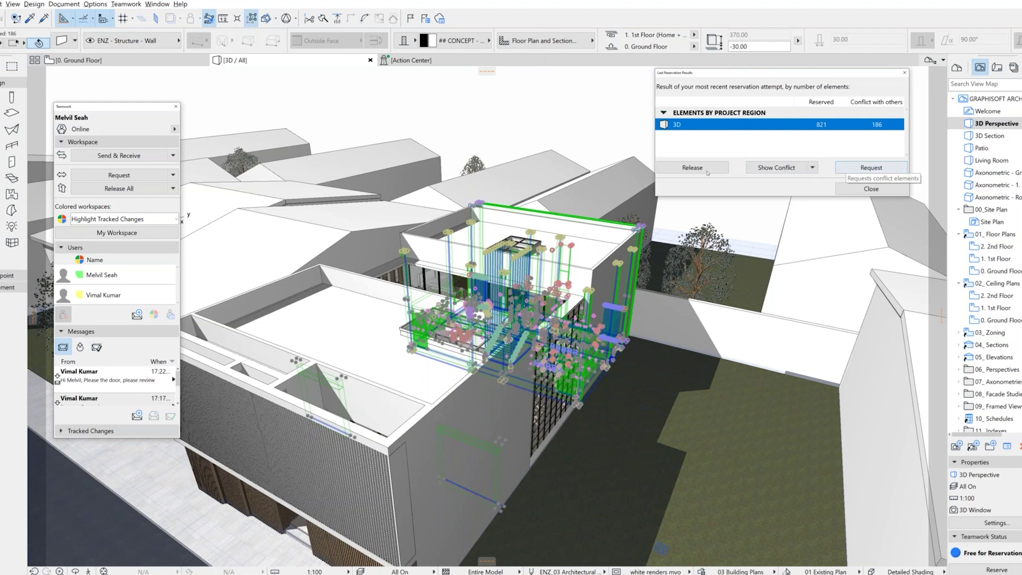
pyautogui.click(852, 188)
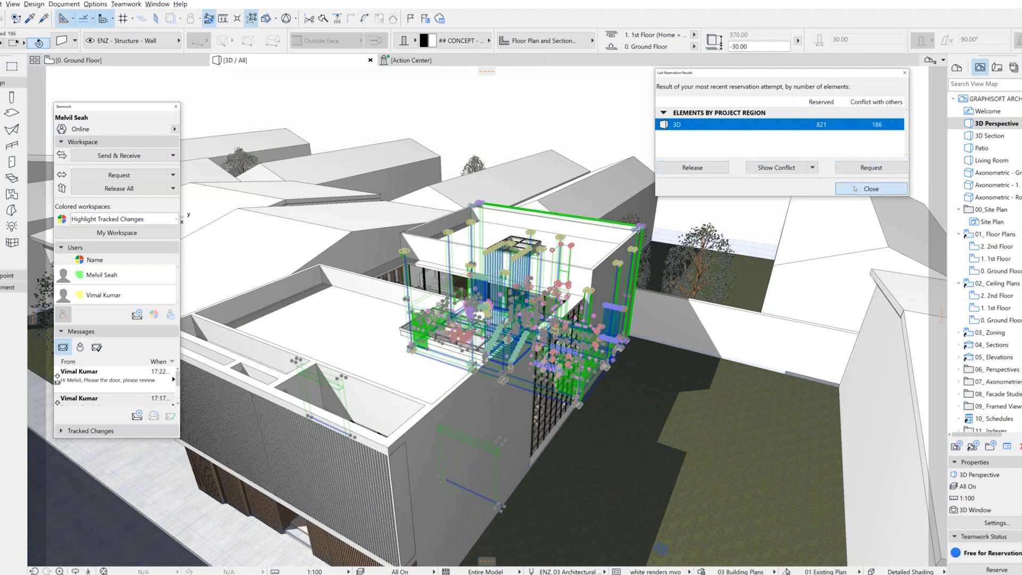
pyautogui.click(171, 175)
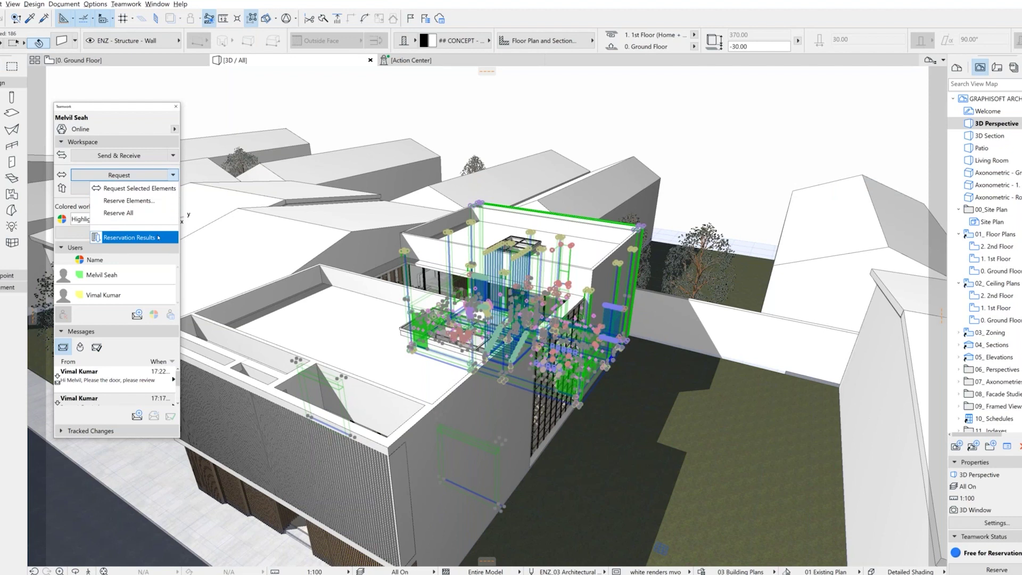
pyautogui.click(277, 234)
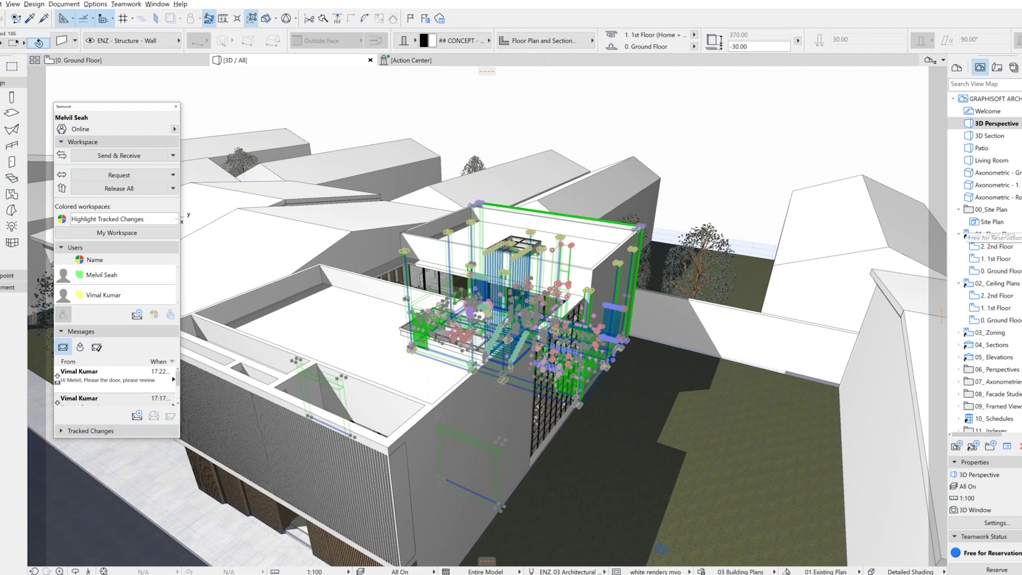
# Reserve the view settings of the 3D Perspective view and look up the reservation options of a layout in the Layout Book
pyautogui.rightClick(961, 124)
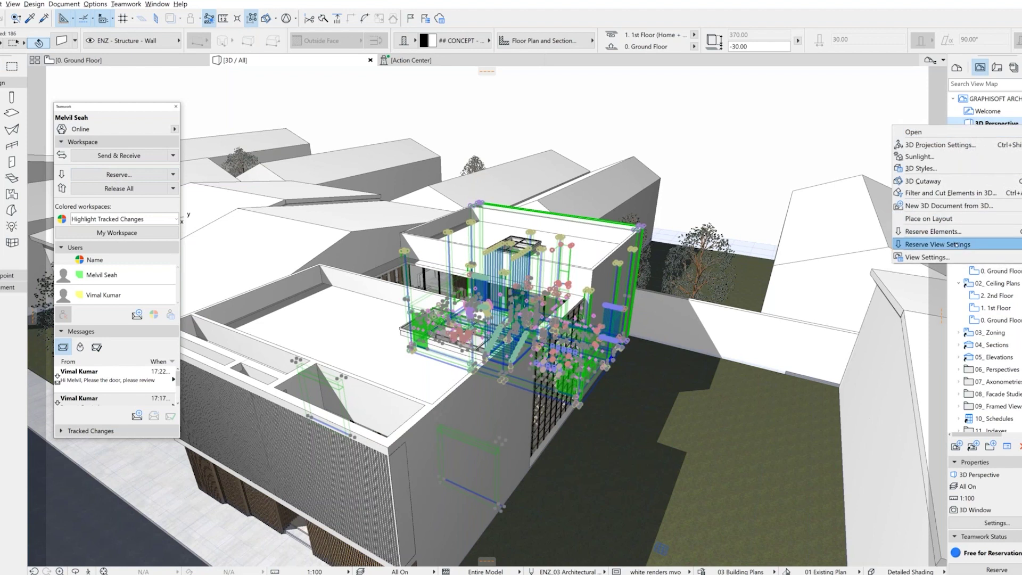
pyautogui.click(926, 245)
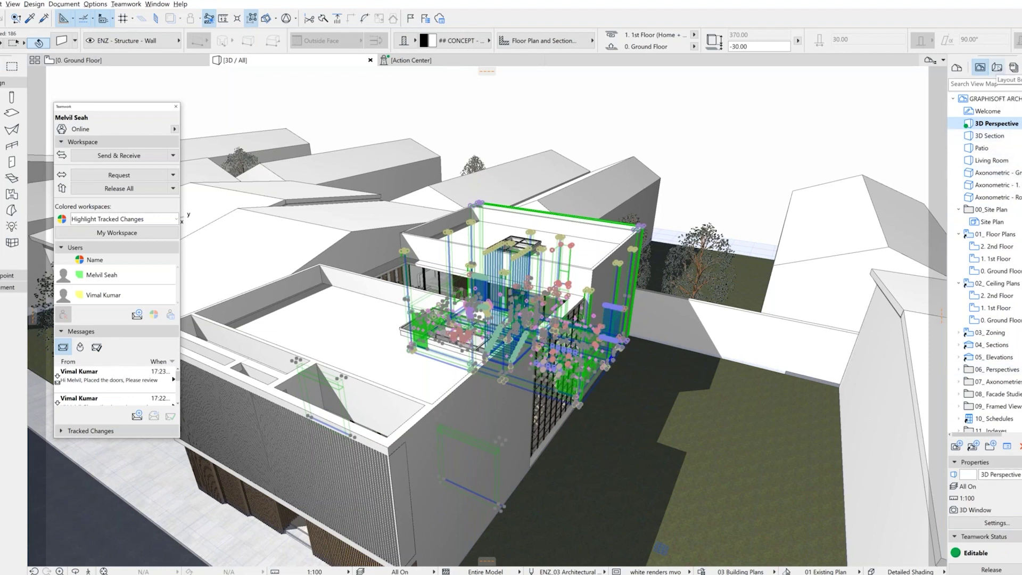
pyautogui.click(997, 68)
pyautogui.rightClick(990, 124)
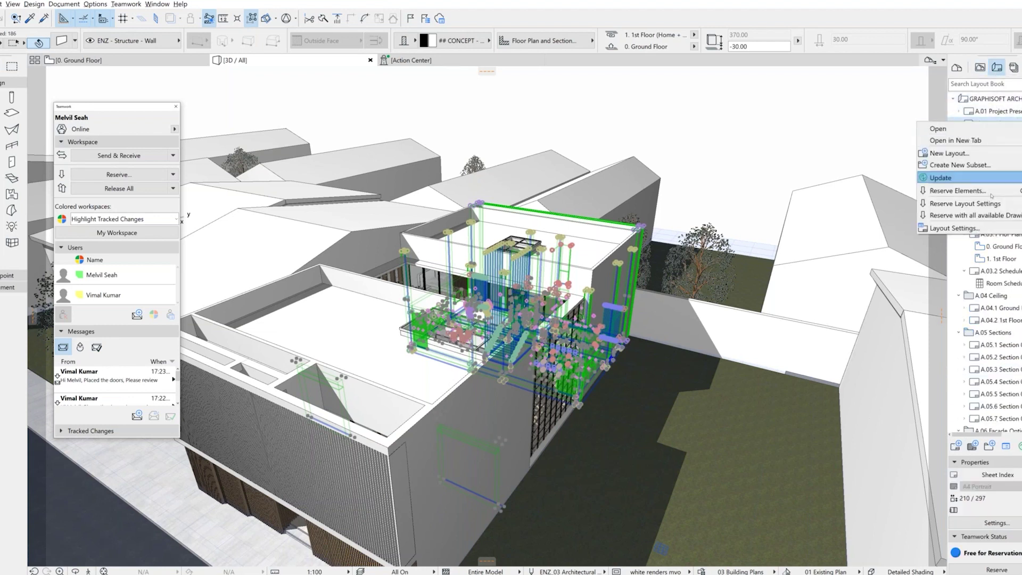
pyautogui.click(997, 71)
# Reserve the 01_Documentation publisher set, receiving the current state of the project
pyautogui.click(1013, 68)
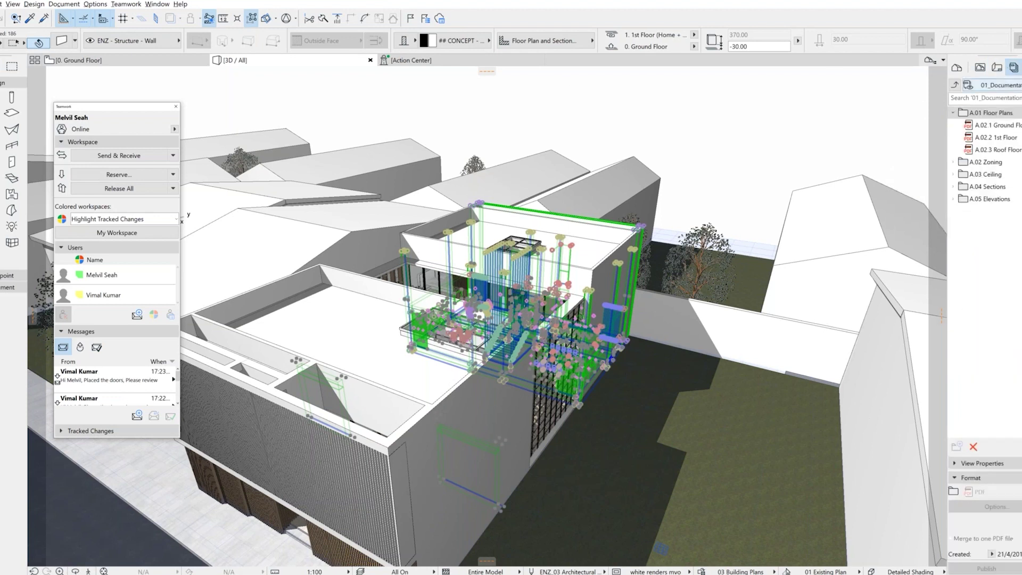
pyautogui.rightClick(989, 112)
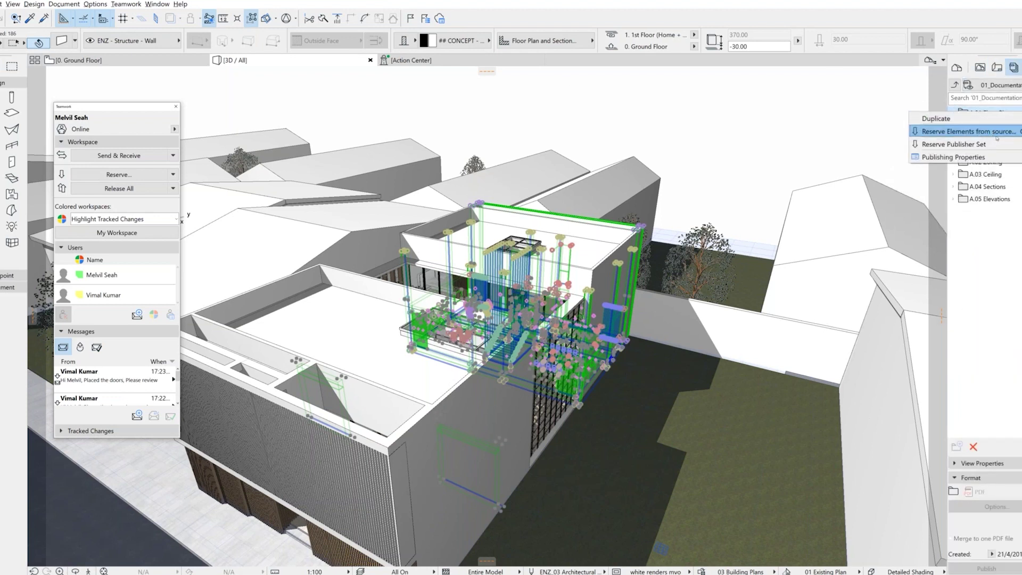
pyautogui.click(981, 144)
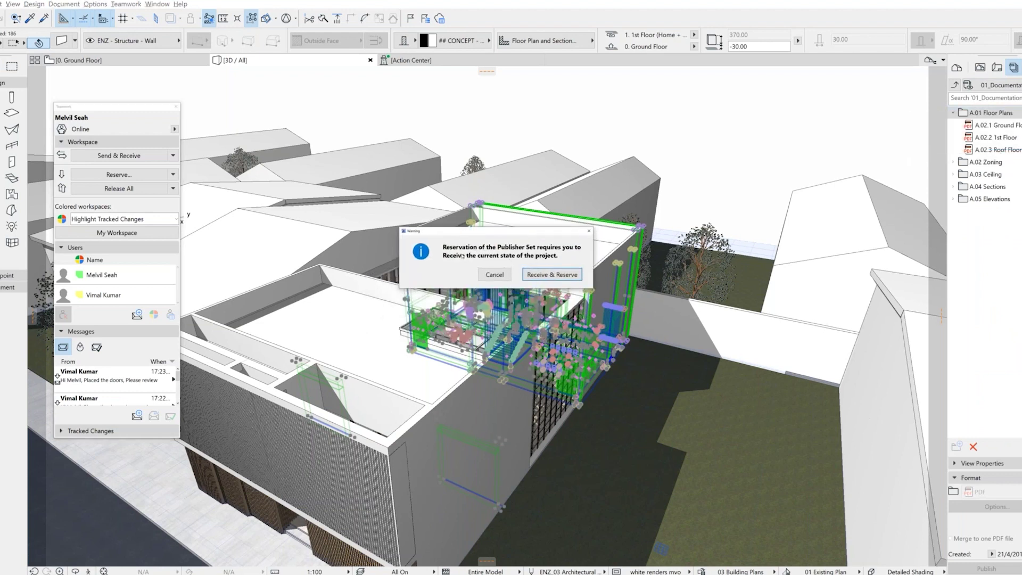
pyautogui.click(550, 274)
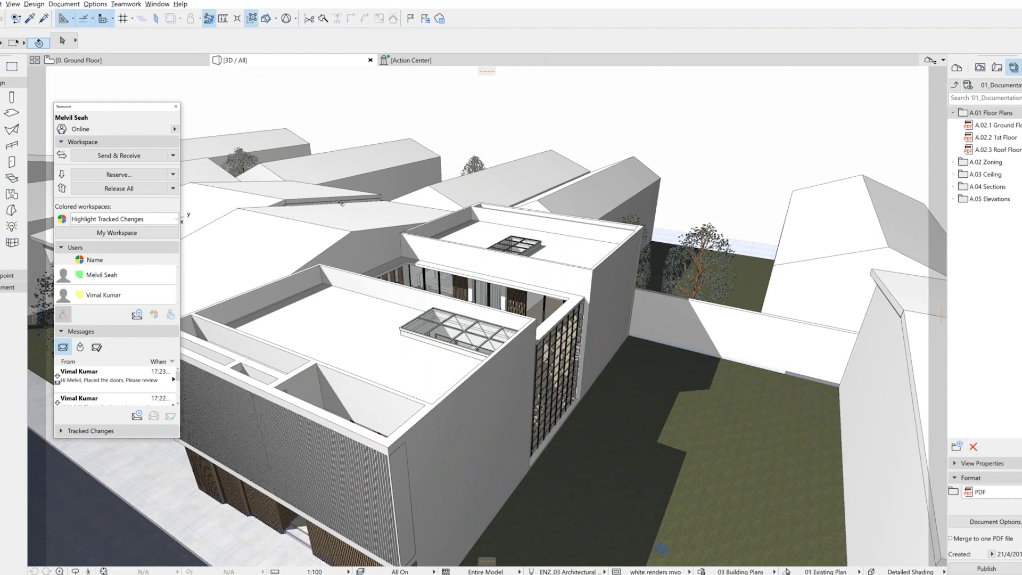
# Reserve the Double 50 Block Cavity composite among the element attributes and close the composite settings
pyautogui.click(124, 4)
pyautogui.click(95, 4)
pyautogui.click(96, 4)
pyautogui.moveTo(108, 16)
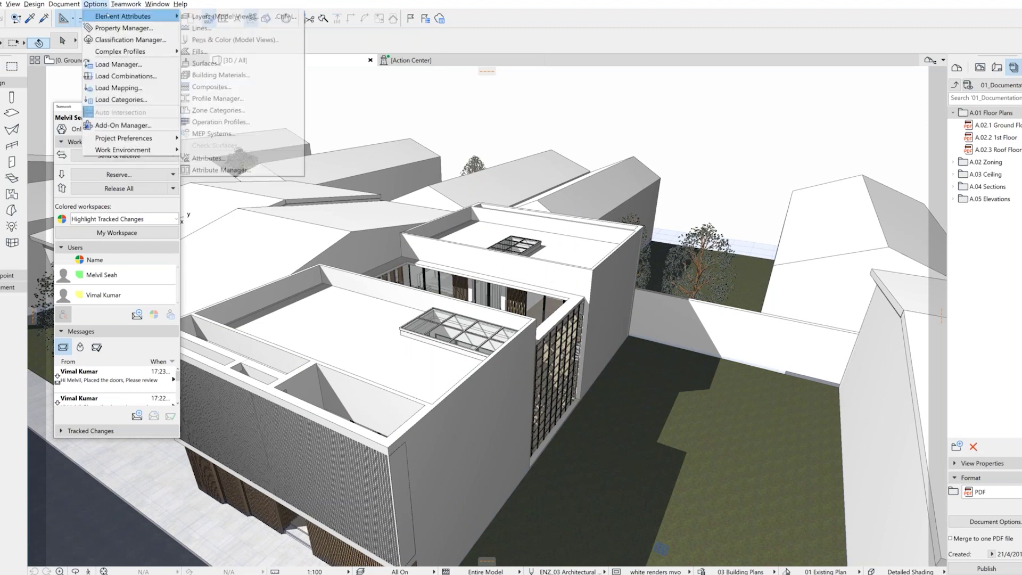
pyautogui.click(244, 87)
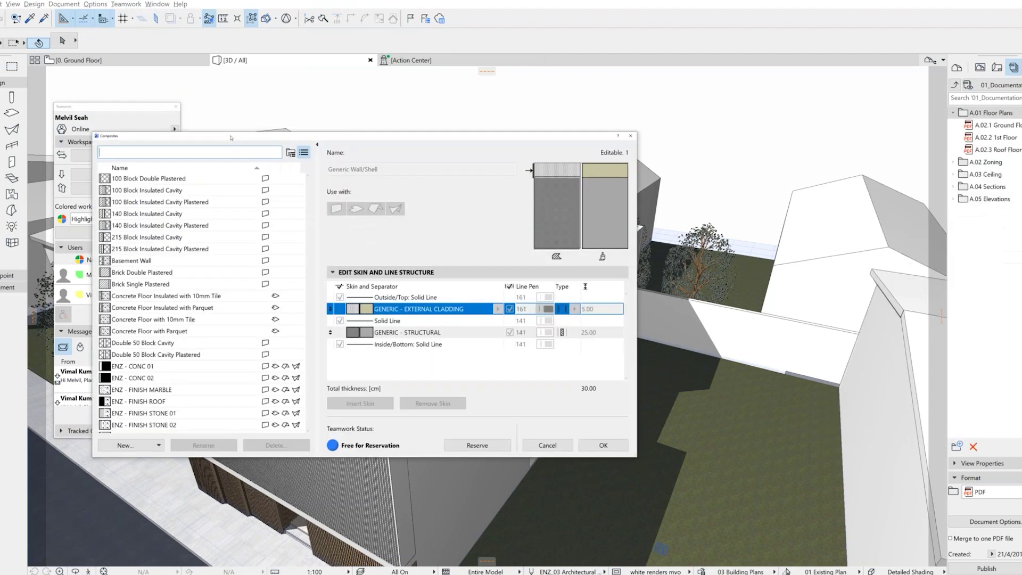
pyautogui.click(219, 335)
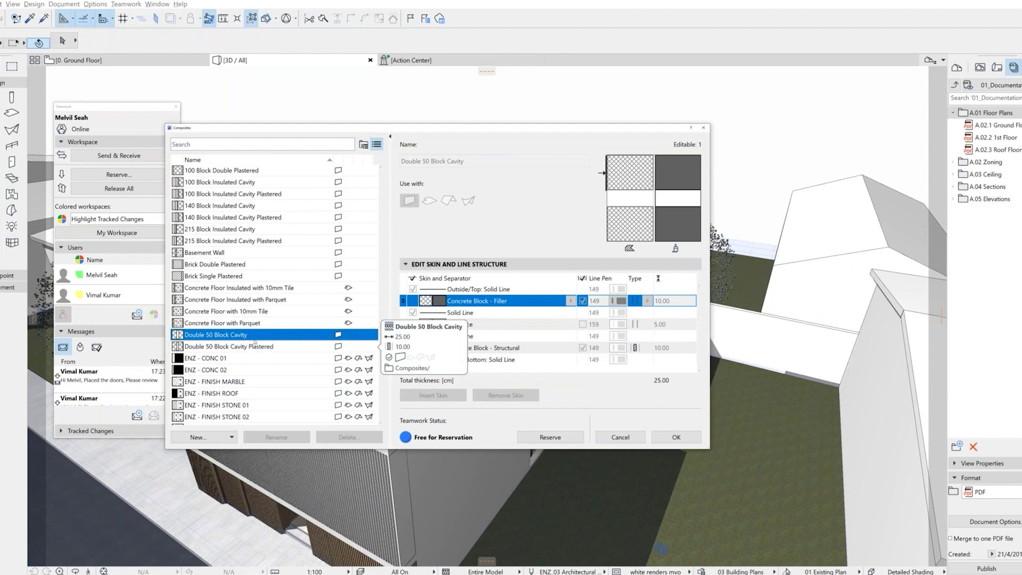
pyautogui.click(554, 437)
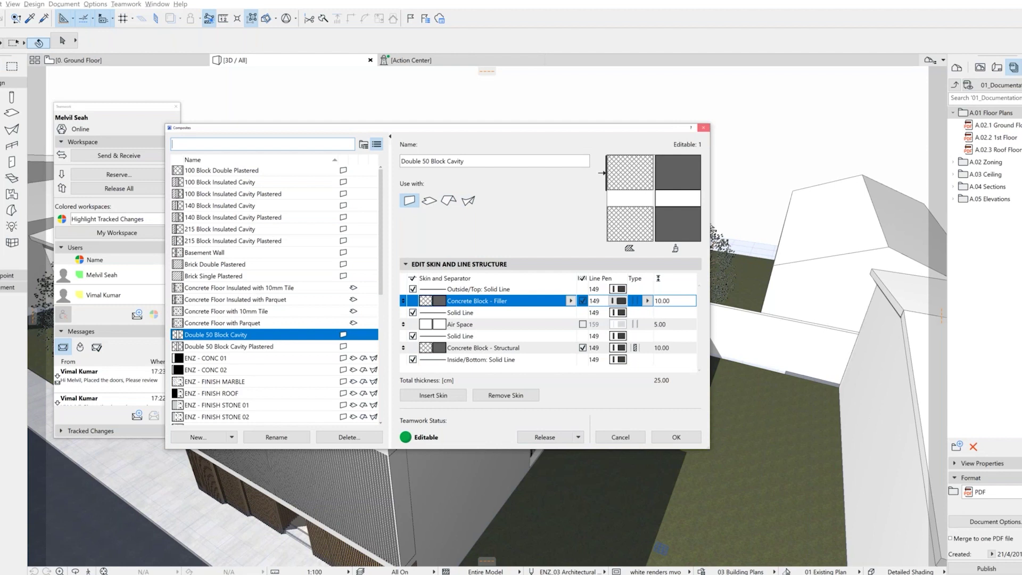
pyautogui.click(703, 128)
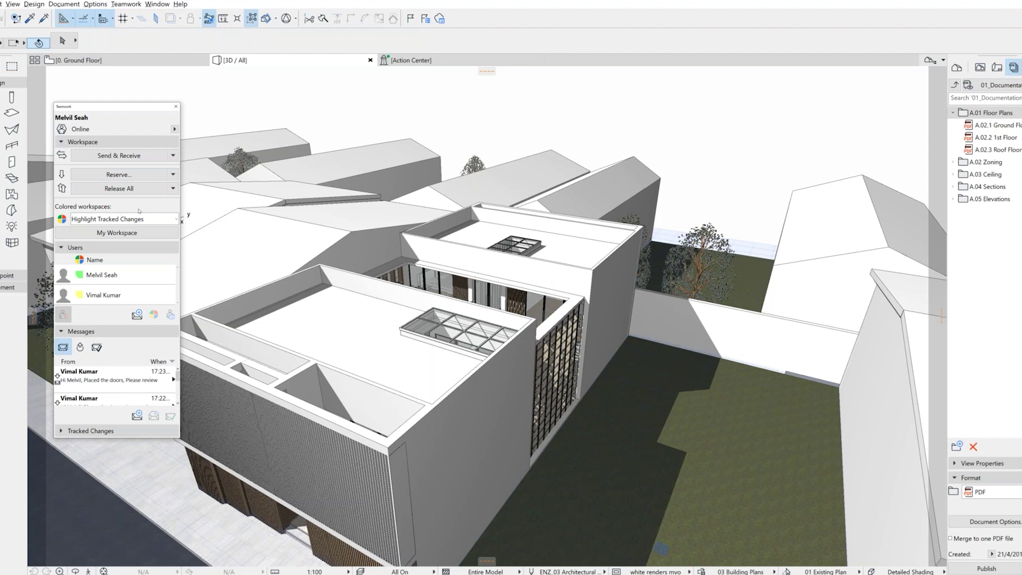
# Return to the ground floor plan and set the colored workspaces to All with original Color
pyautogui.click(143, 61)
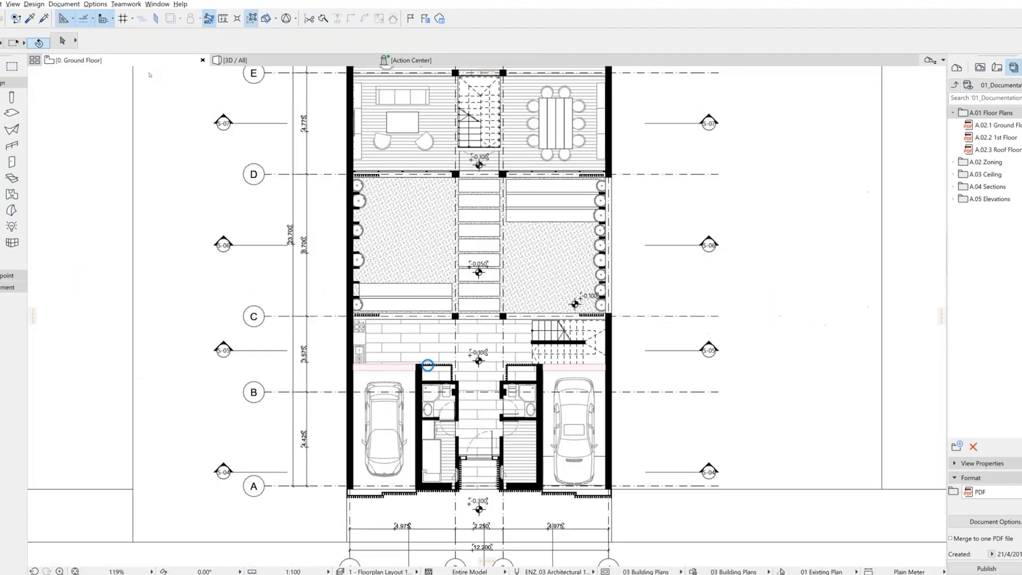
pyautogui.click(133, 219)
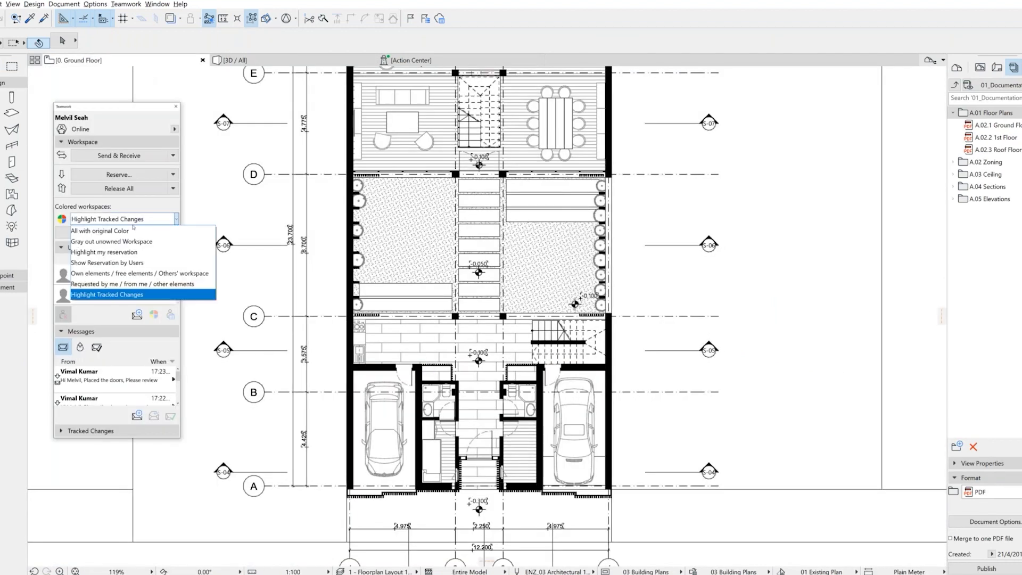
pyautogui.click(132, 233)
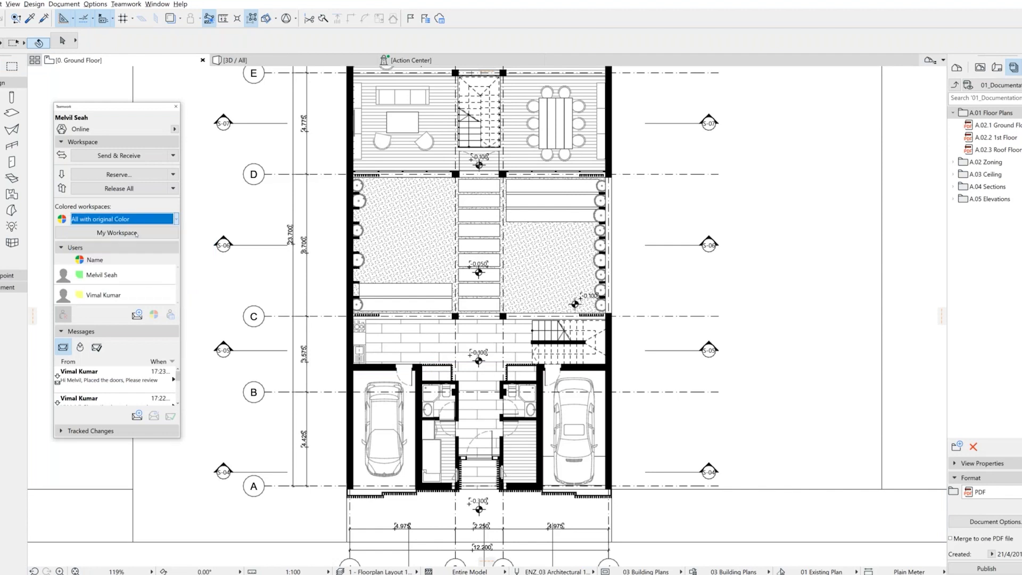
pyautogui.click(141, 219)
pyautogui.click(140, 219)
pyautogui.scroll(-3, 582, 223)
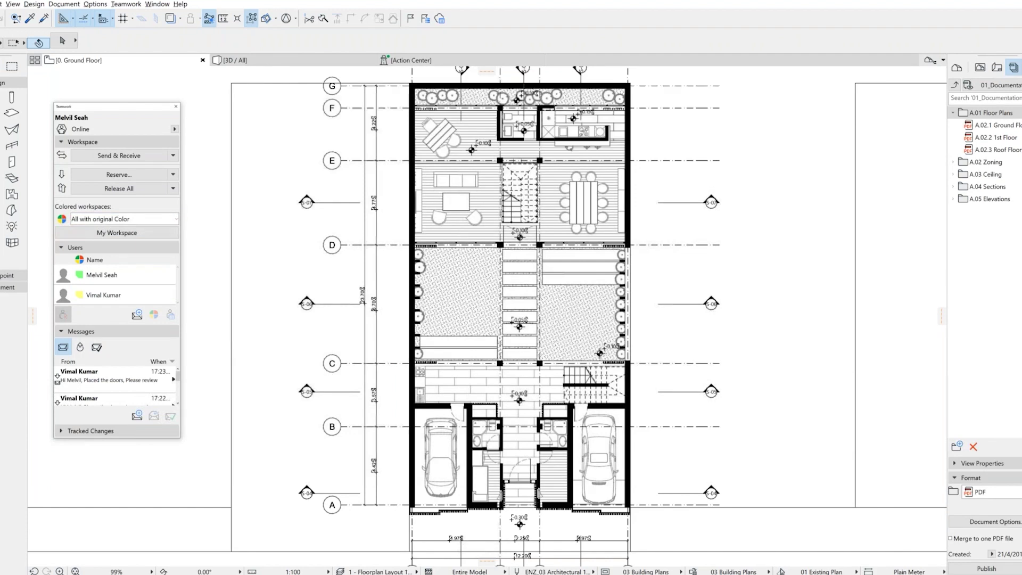
# Set the colored workspaces to Gray out unowned Workspace on the ground floor plan
pyautogui.click(133, 218)
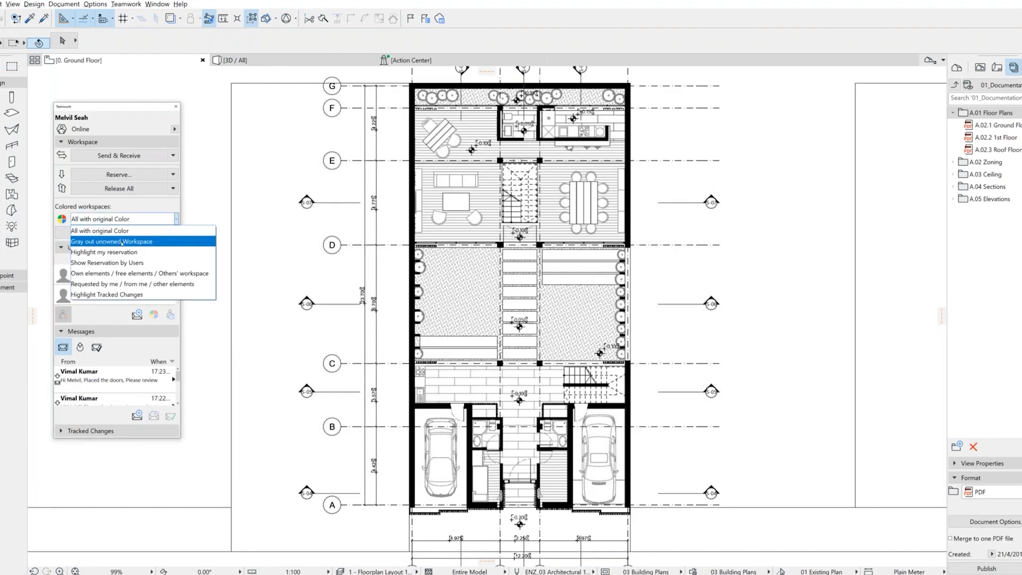
pyautogui.click(122, 242)
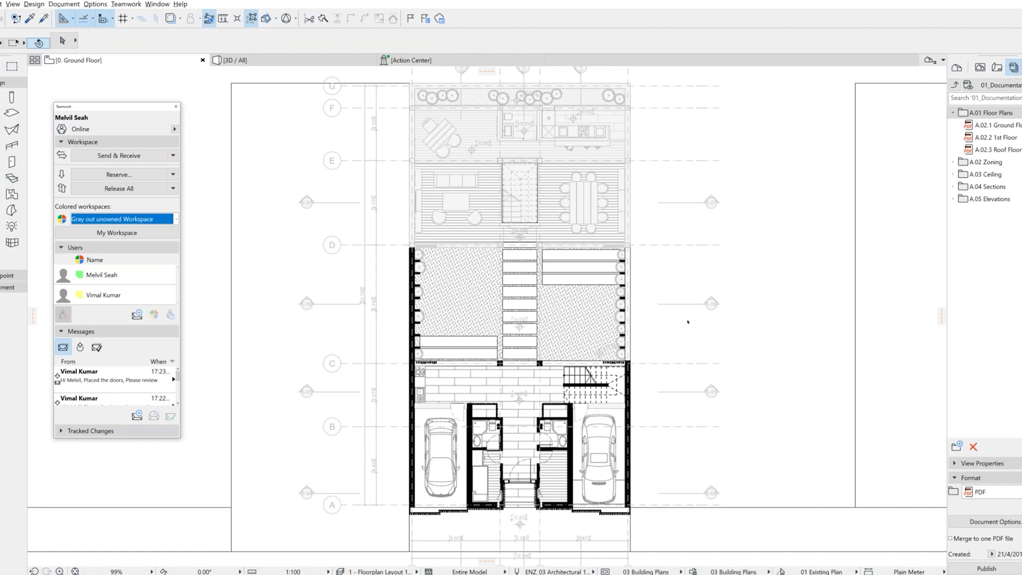
pyautogui.click(527, 286)
pyautogui.scroll(-2, 527, 286)
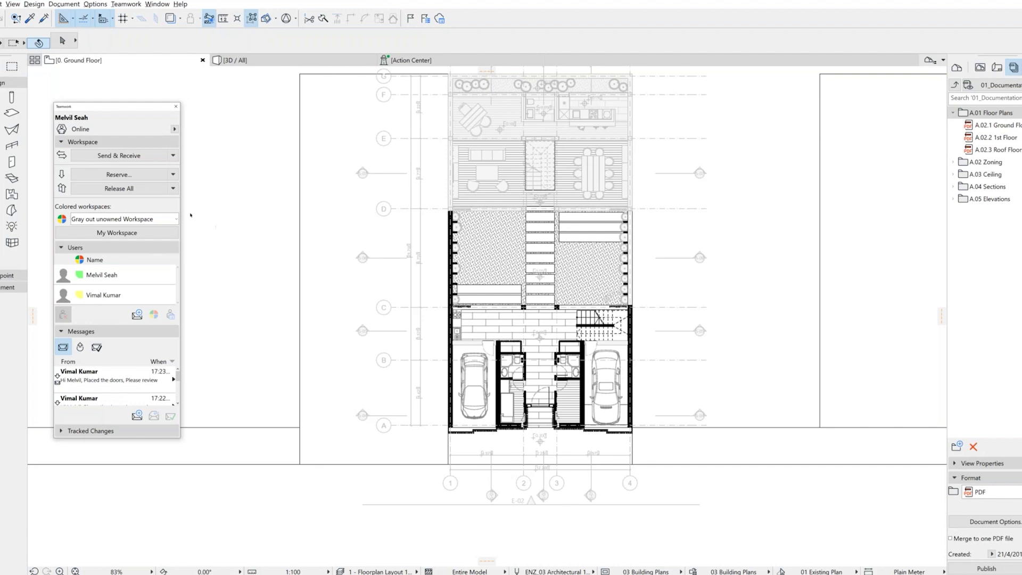
# Set the colored workspaces to Highlight my reservation on the ground floor plan
pyautogui.click(163, 219)
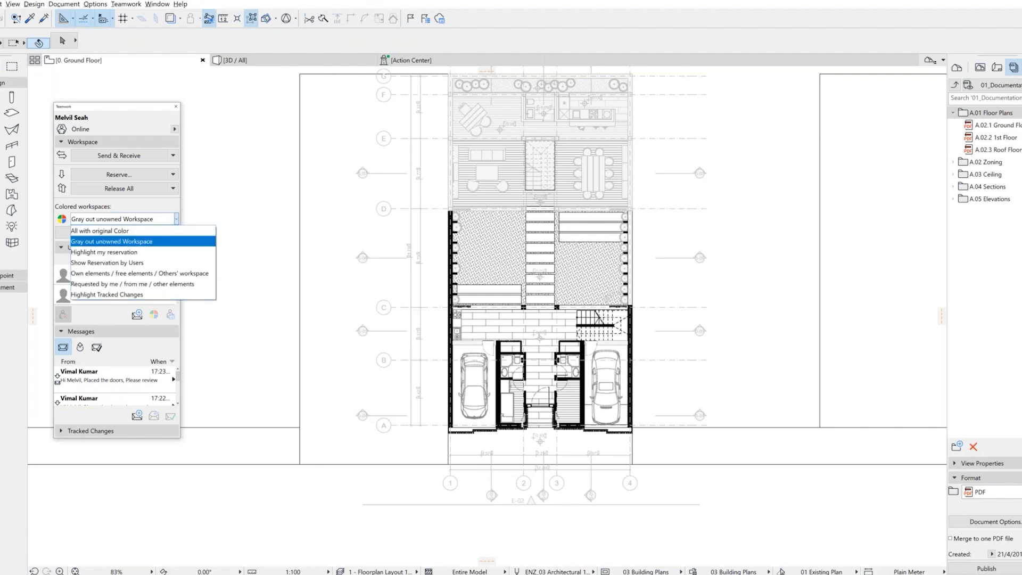
pyautogui.click(111, 241)
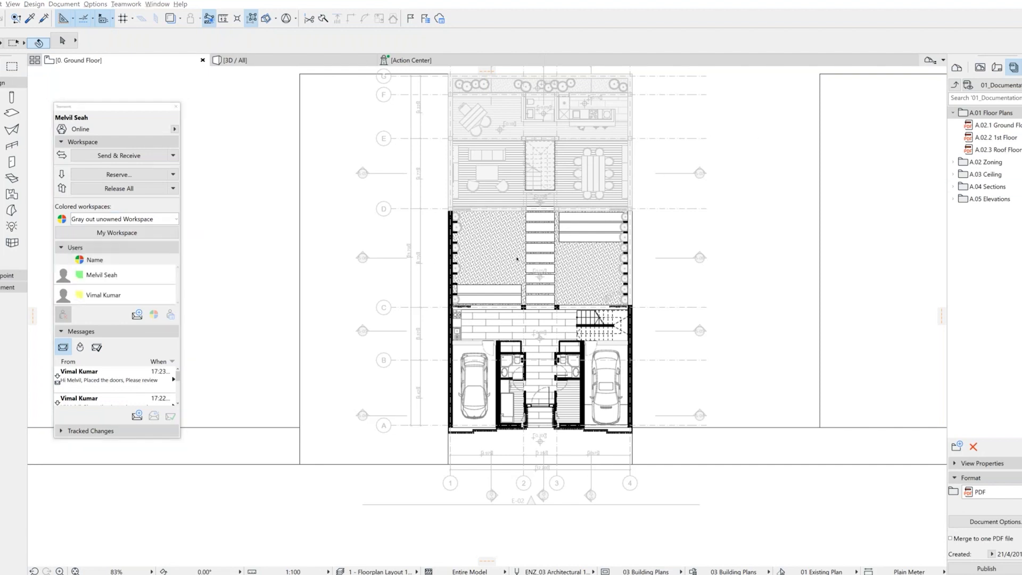
pyautogui.click(133, 219)
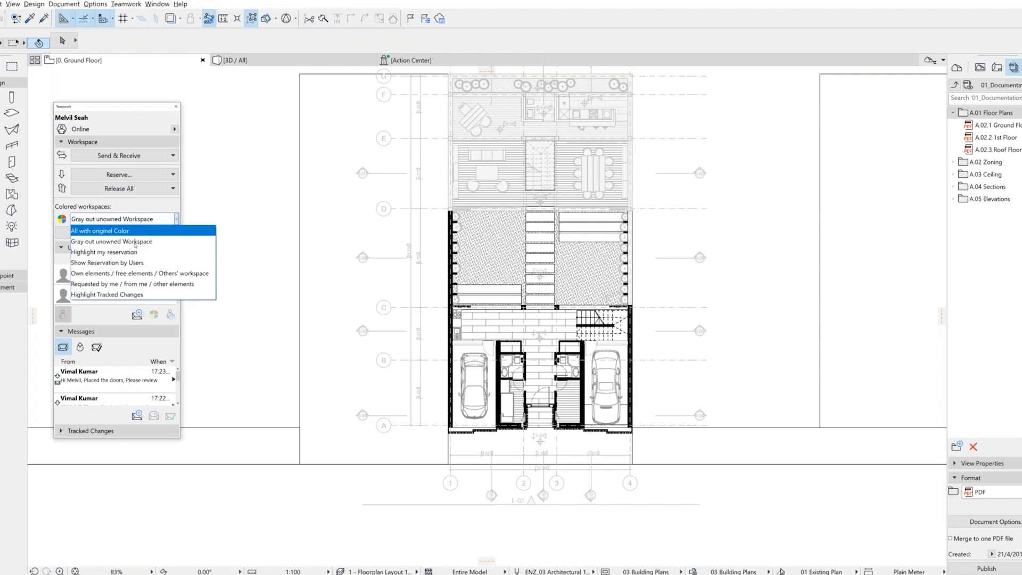
pyautogui.click(135, 253)
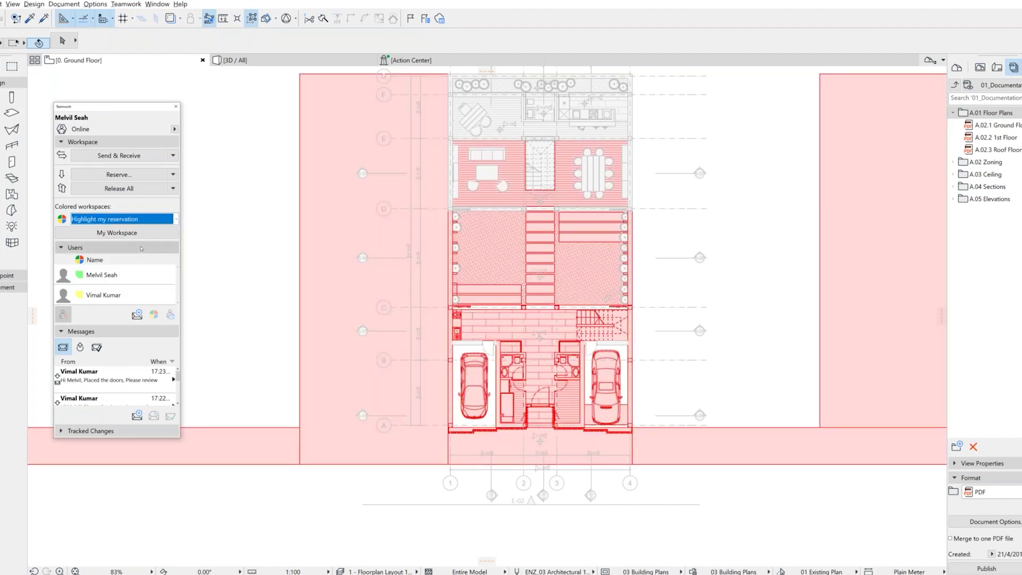
# Color the workspaces with Show Reservation by Users, and with Own elements / free elements / Others' workspace
pyautogui.click(164, 213)
pyautogui.press('Up')
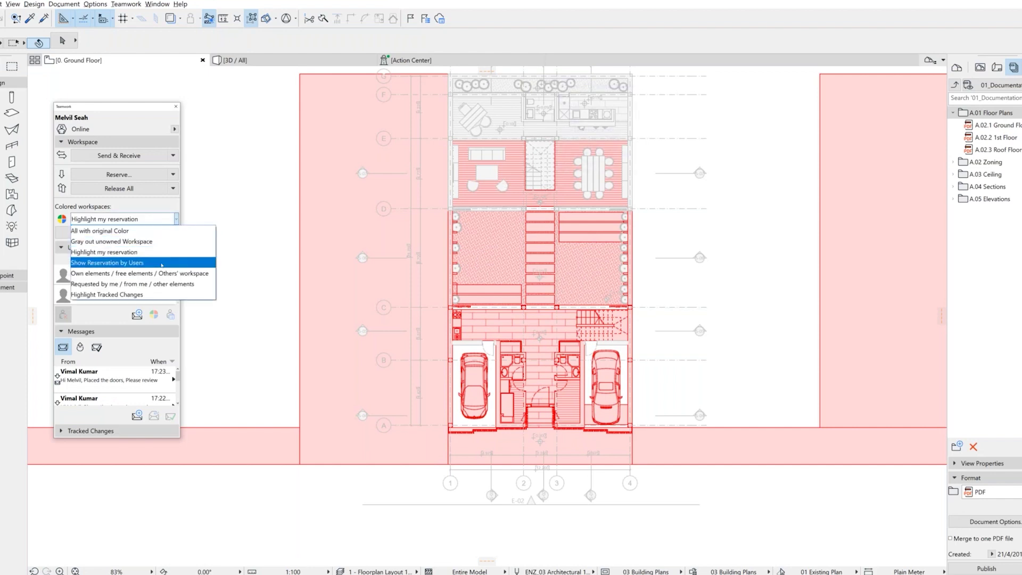
pyautogui.click(142, 265)
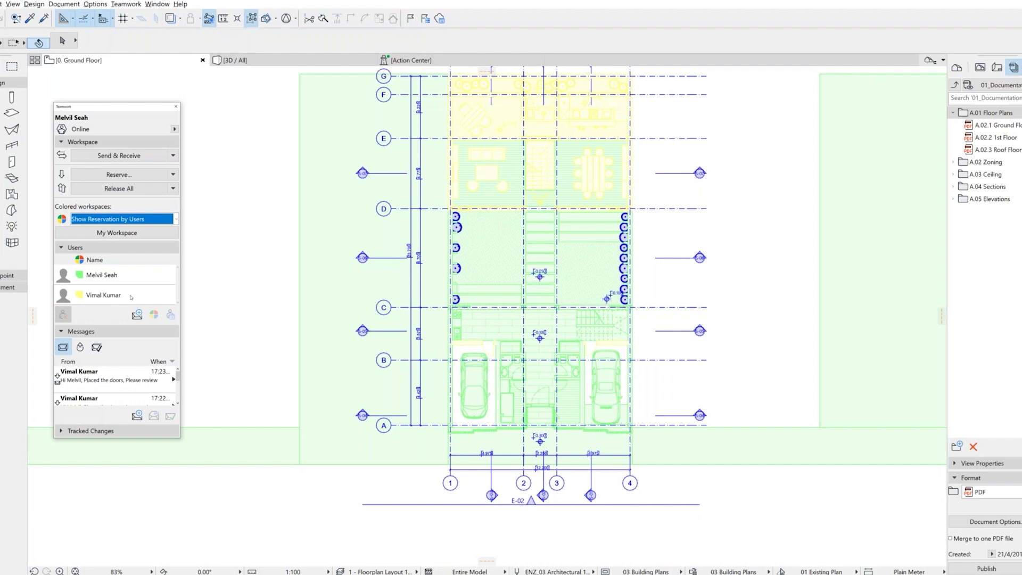
pyautogui.click(122, 219)
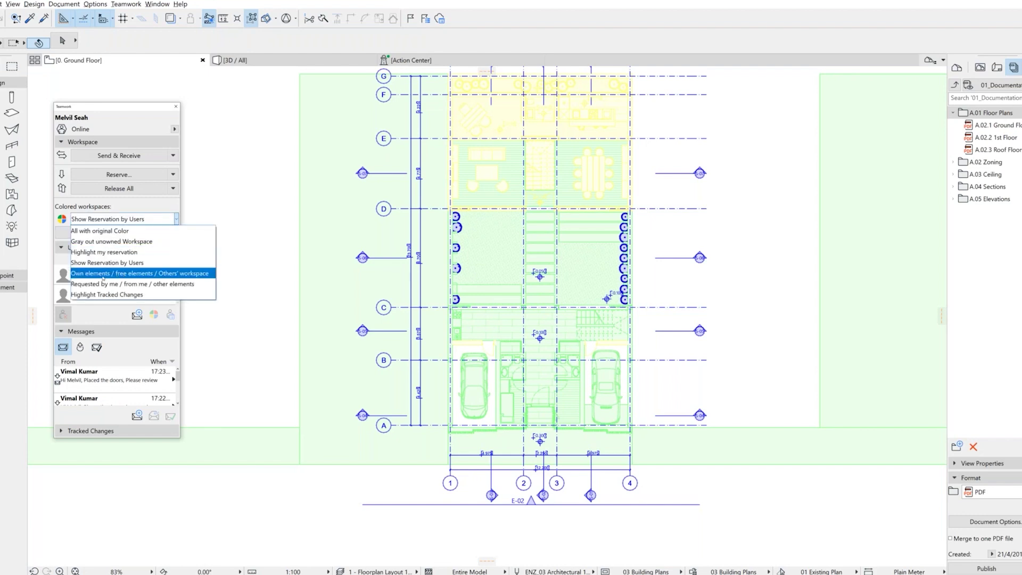
pyautogui.click(103, 274)
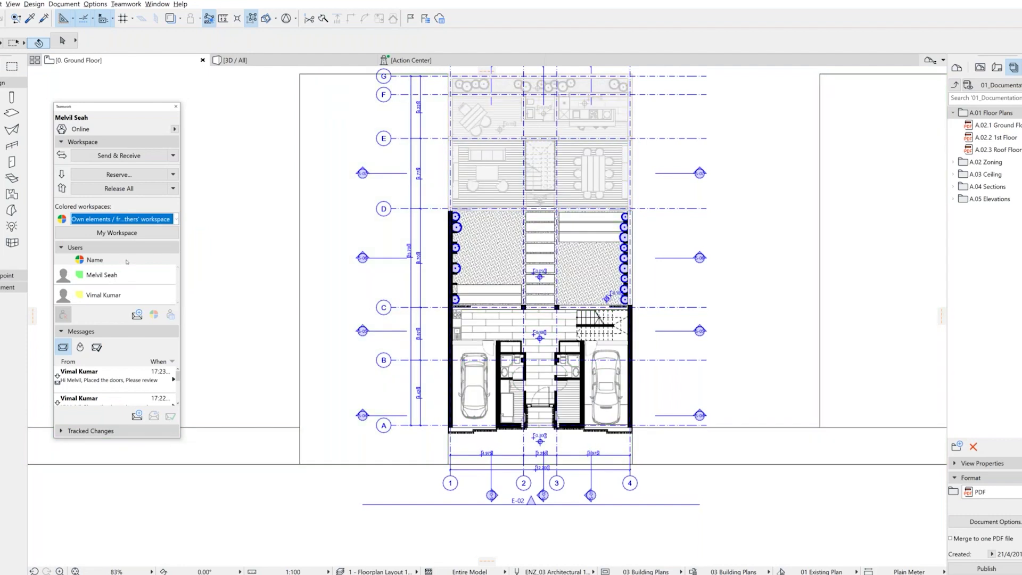
# Set the colored workspaces to Requested by me / from me / other elements
pyautogui.click(113, 218)
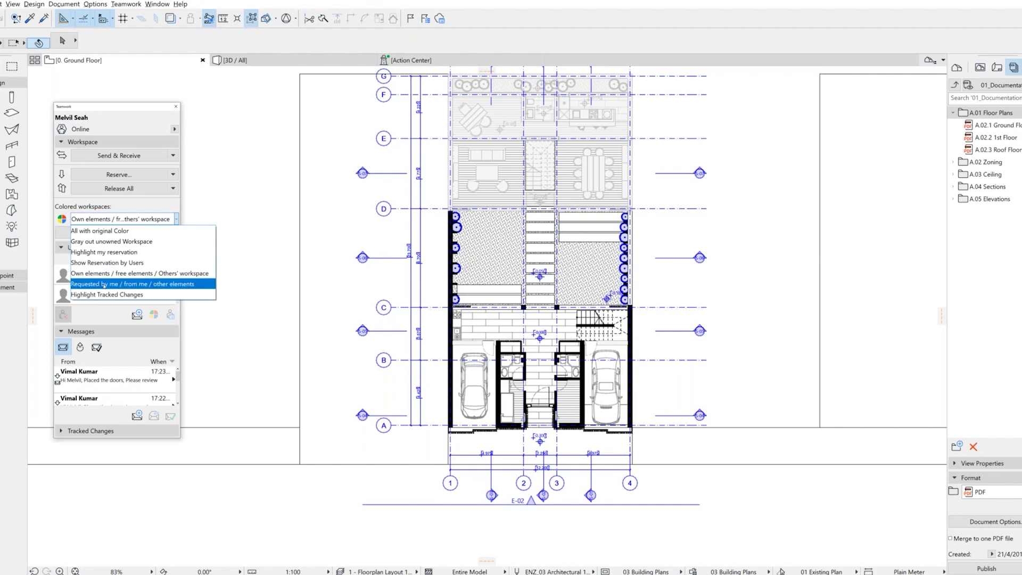
pyautogui.click(109, 284)
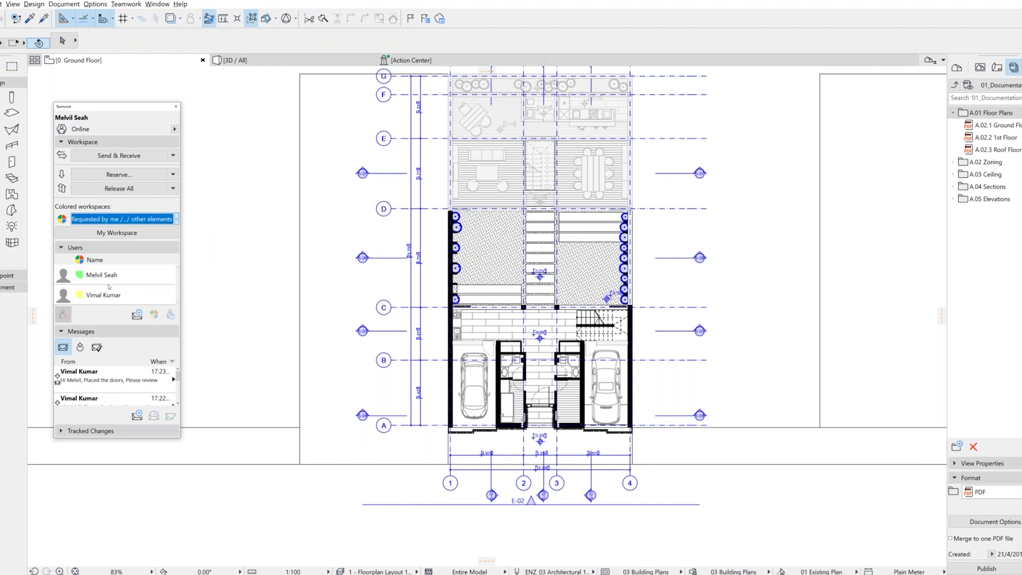
pyautogui.click(123, 219)
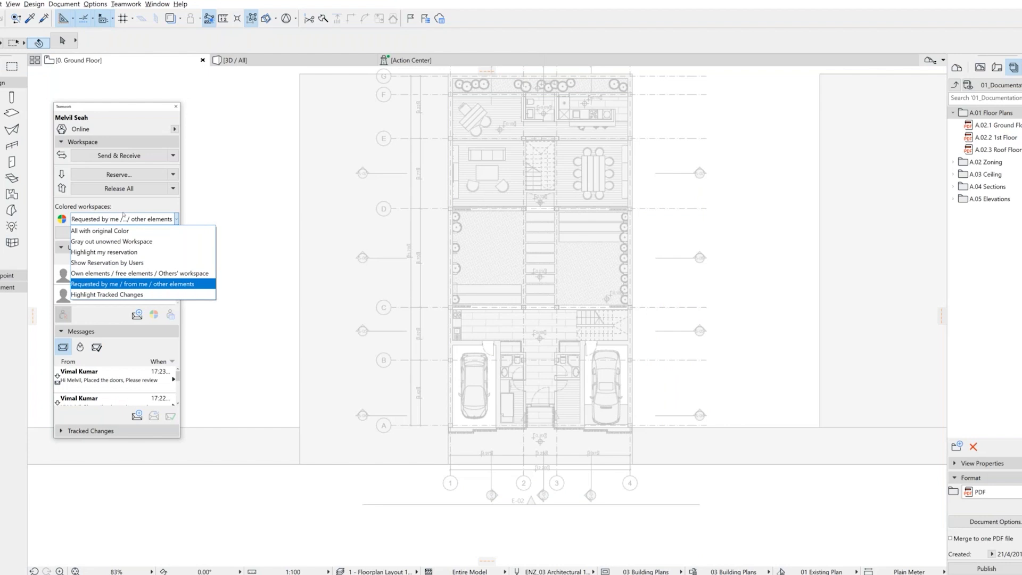
pyautogui.click(134, 215)
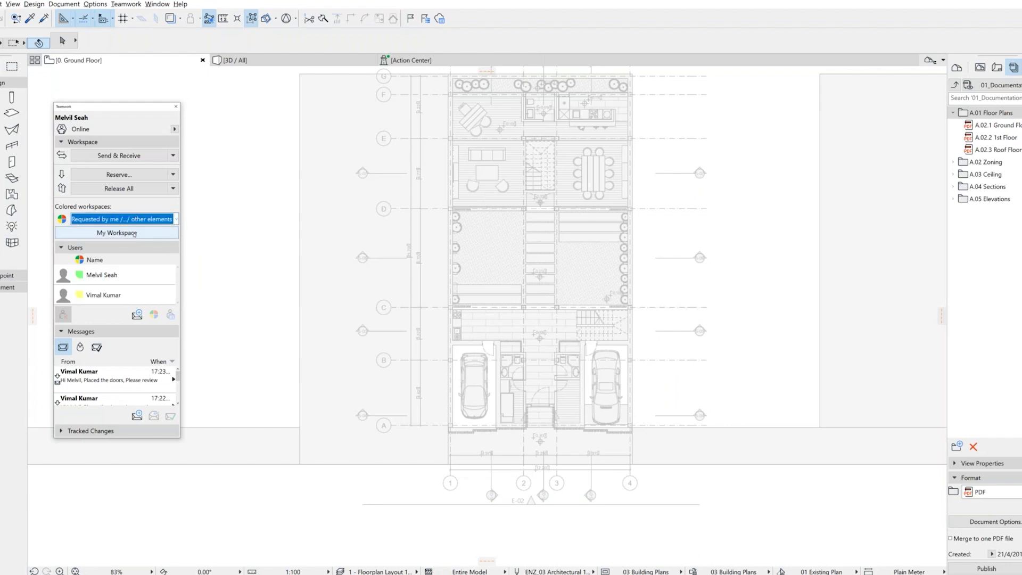
pyautogui.click(134, 218)
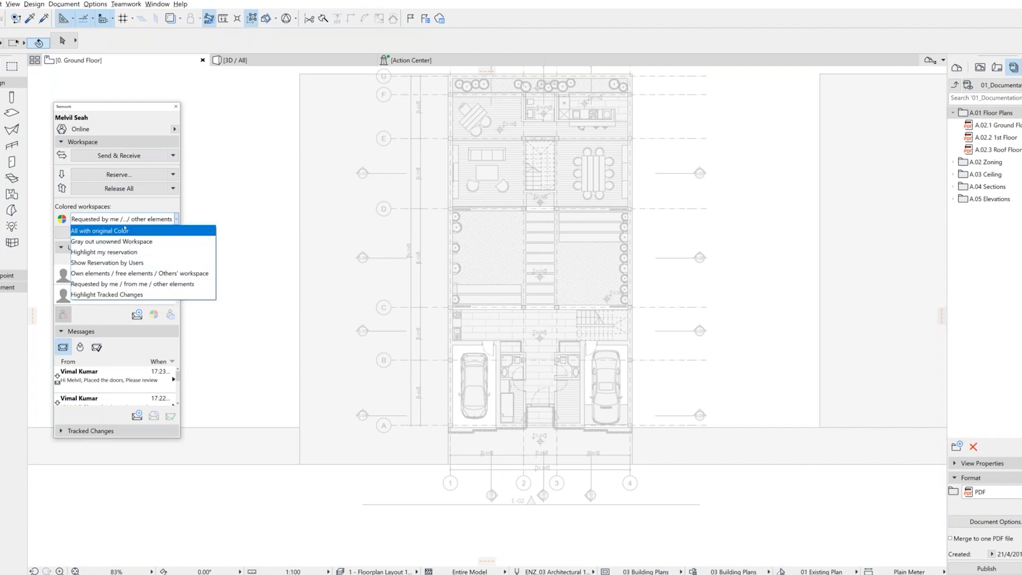
pyautogui.click(133, 219)
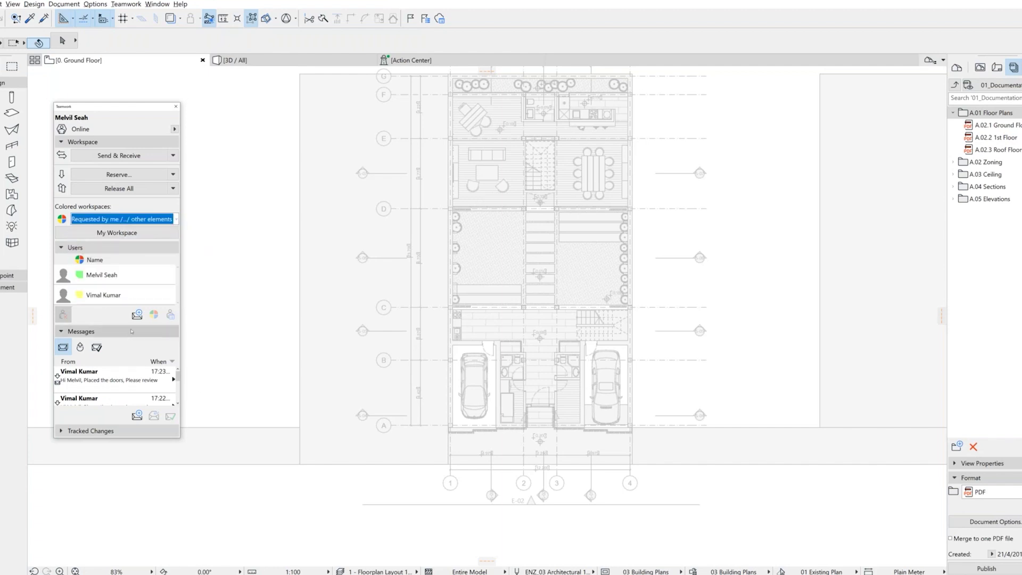
# Show the reserved 2nd Floor elements from the My Workspace list and close the list
pyautogui.click(117, 234)
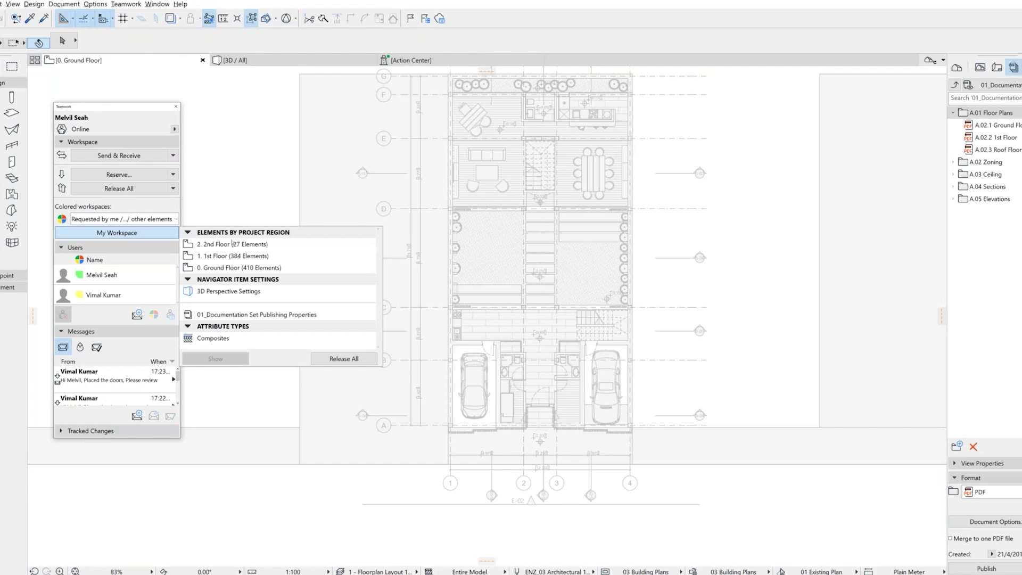
pyautogui.click(248, 244)
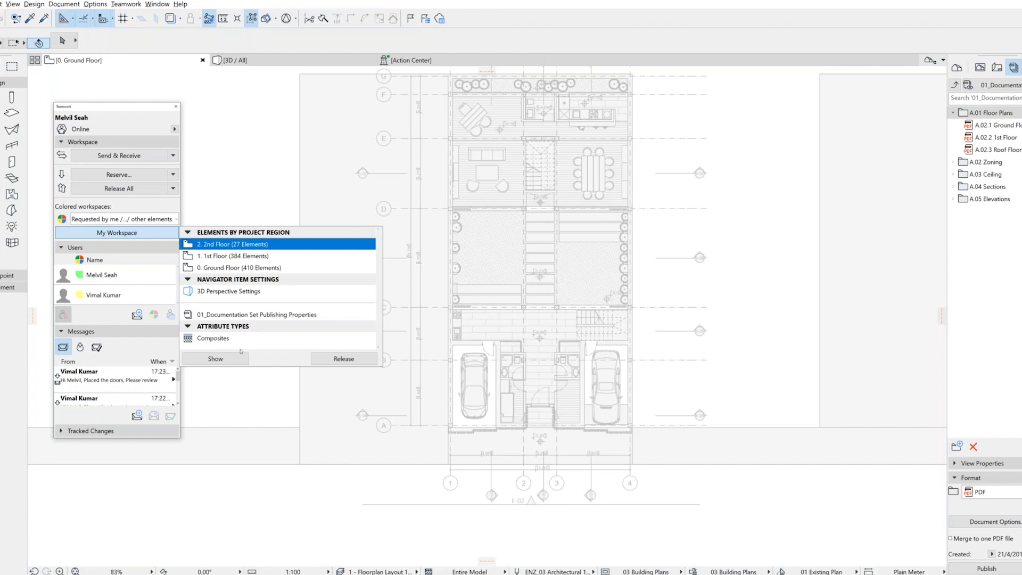
pyautogui.click(215, 358)
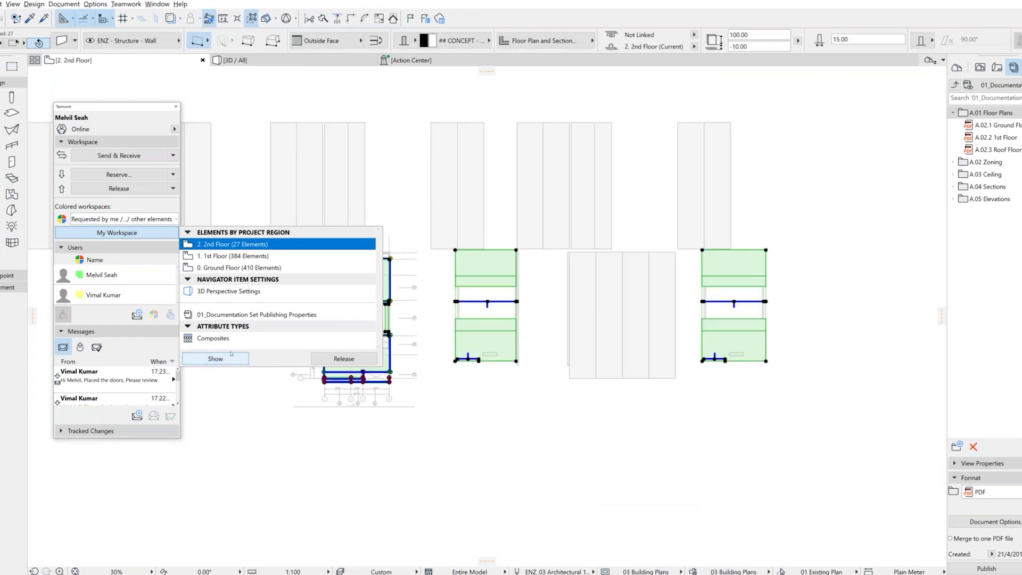
pyautogui.click(151, 233)
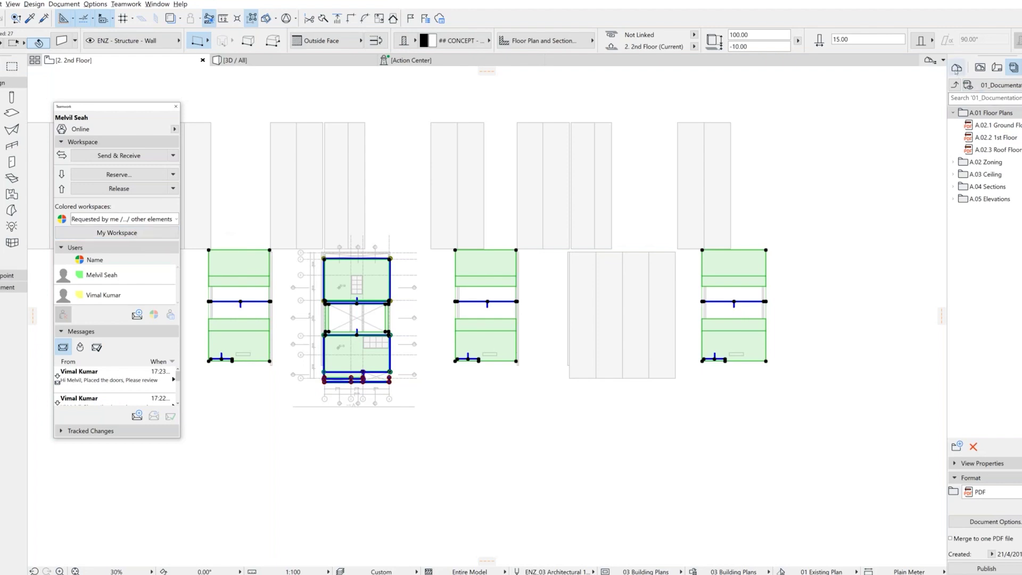
# Return to the ground floor plan and enlarge the Teamwork palette to fit more users and messages
pyautogui.click(956, 68)
pyautogui.doubleClick(992, 124)
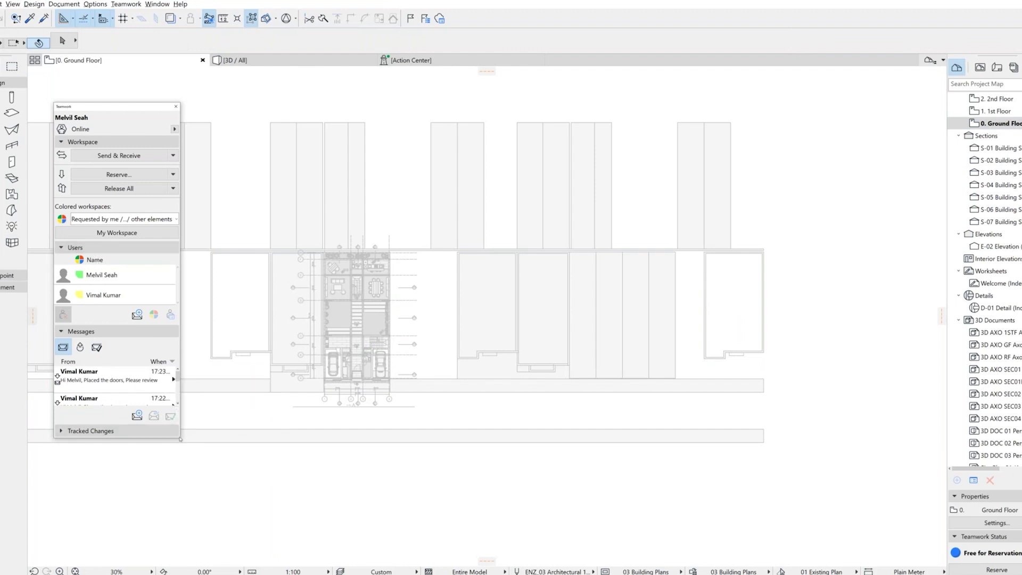
pyautogui.moveTo(180, 439); pyautogui.dragTo(186, 544)
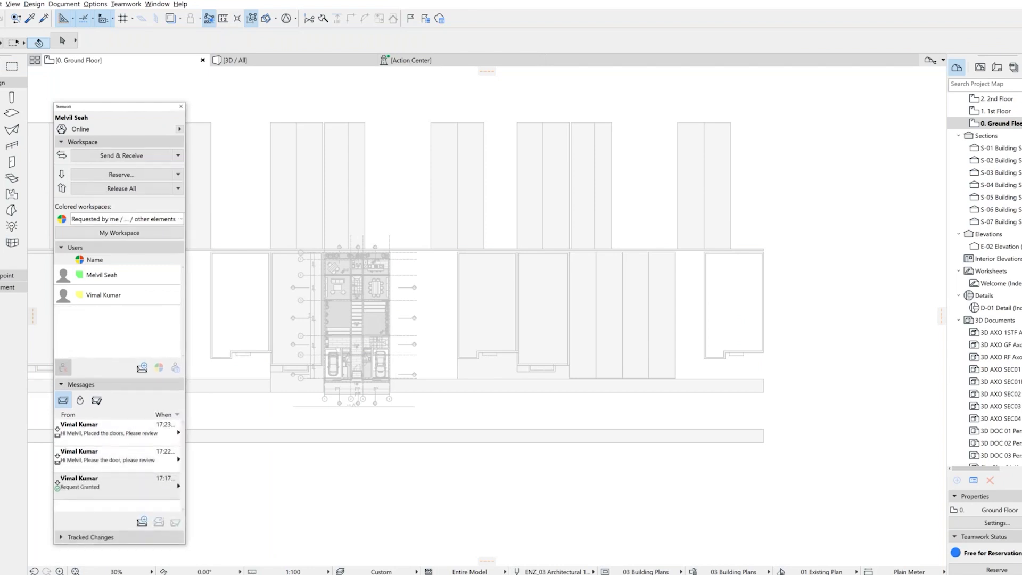
# Set the user color of the first user in the Teamwork list to red
pyautogui.rightClick(148, 273)
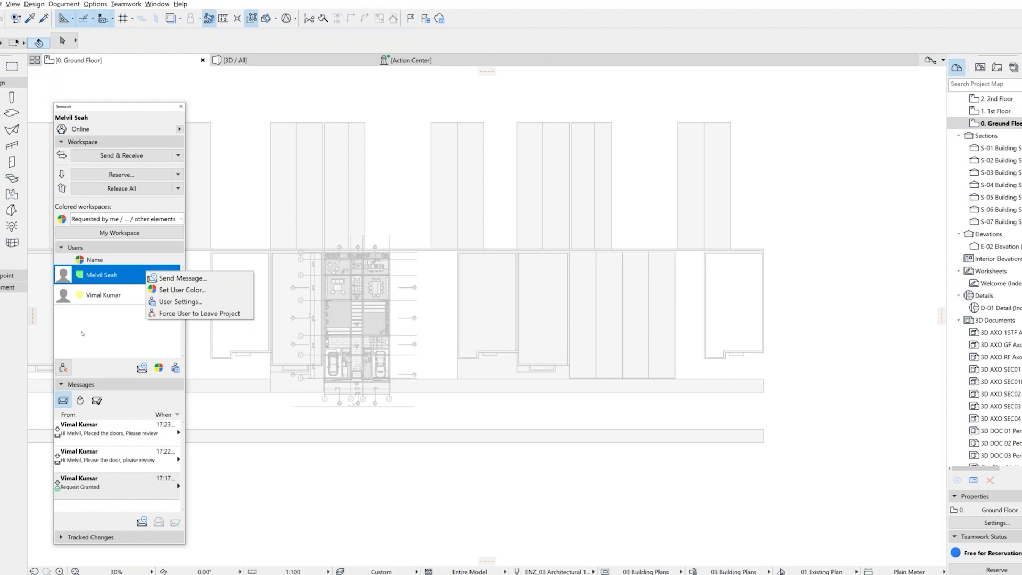
pyautogui.click(197, 290)
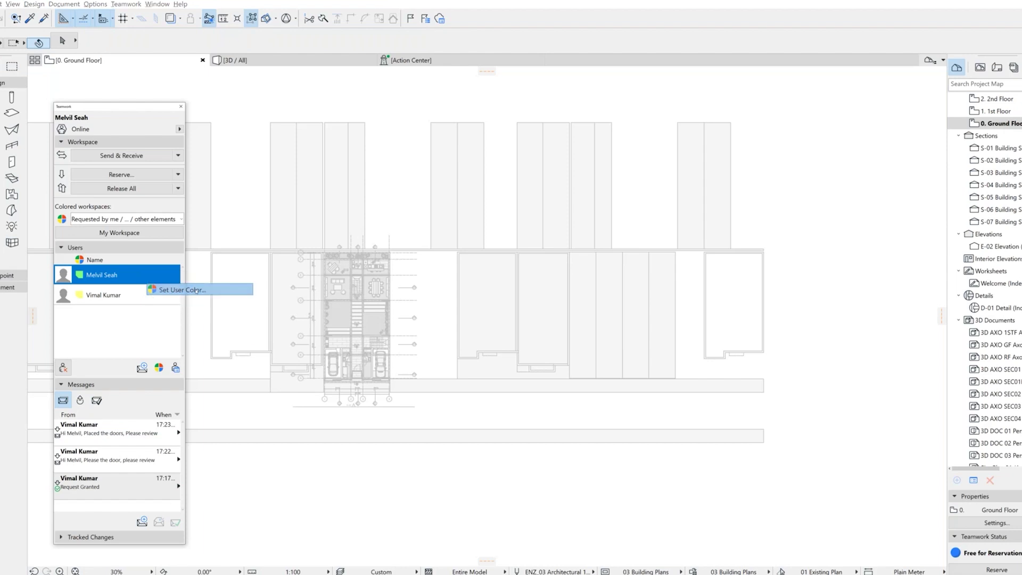
pyautogui.click(580, 282)
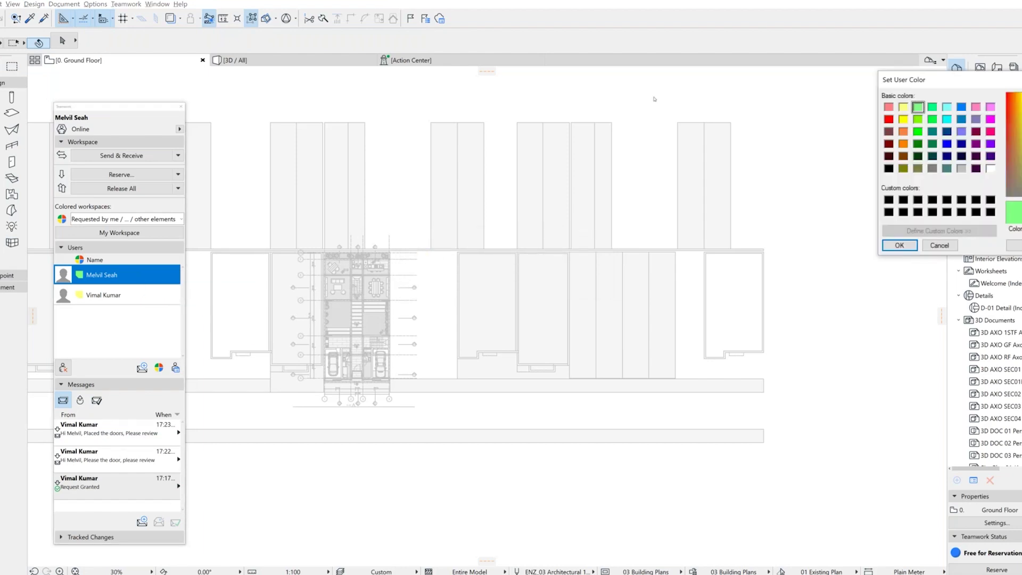
pyautogui.click(354, 228)
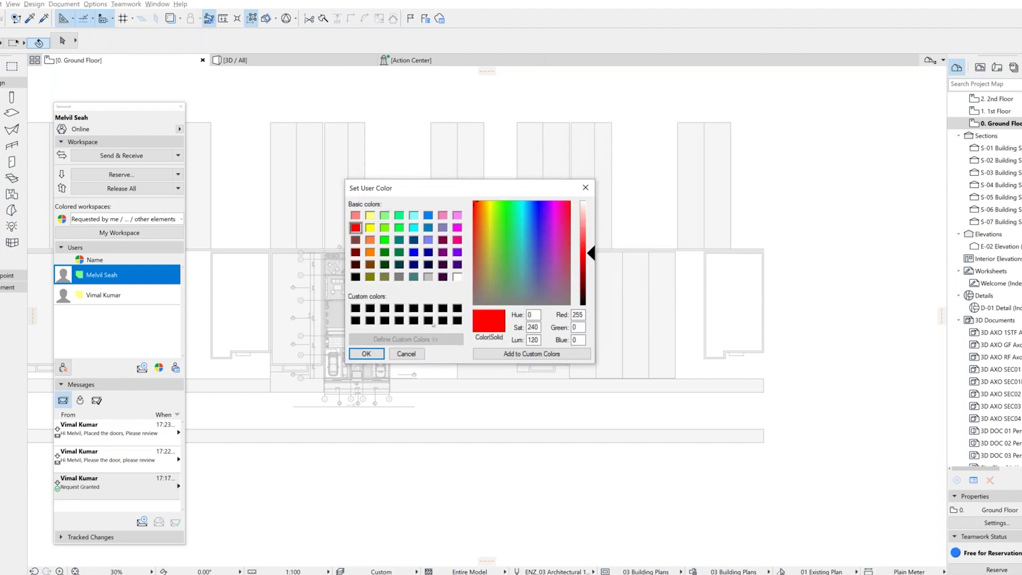
pyautogui.click(366, 353)
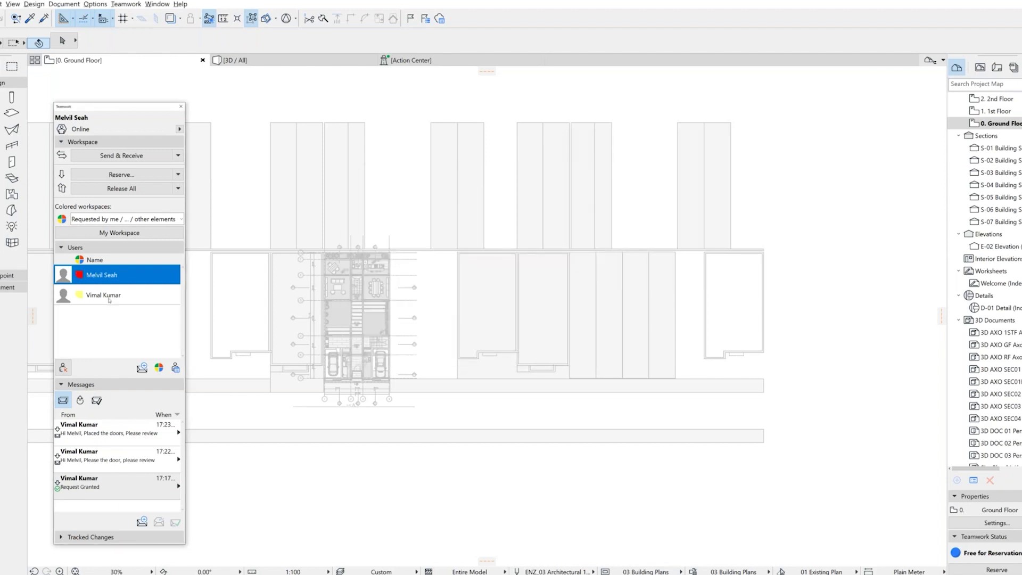
# Start a new Teamwork message and replace its recipient with the team member who has the MEP role
pyautogui.rightClick(134, 281)
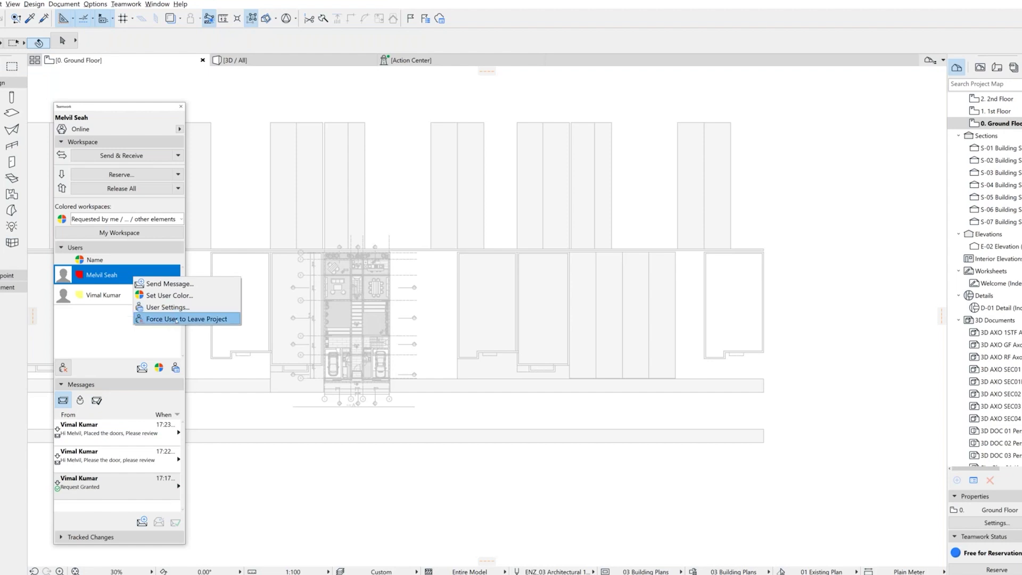
pyautogui.click(191, 286)
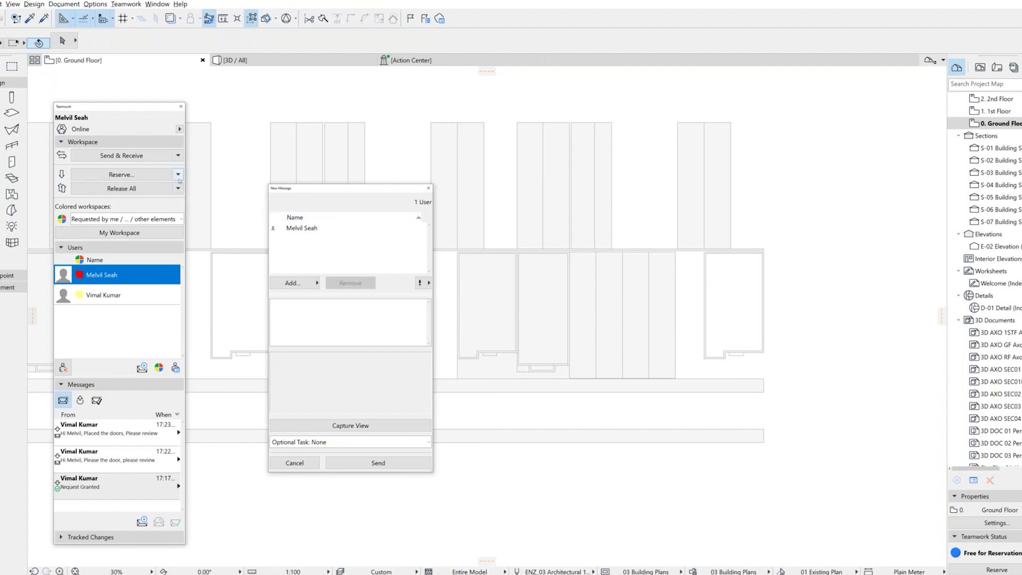
pyautogui.click(324, 230)
pyautogui.click(293, 282)
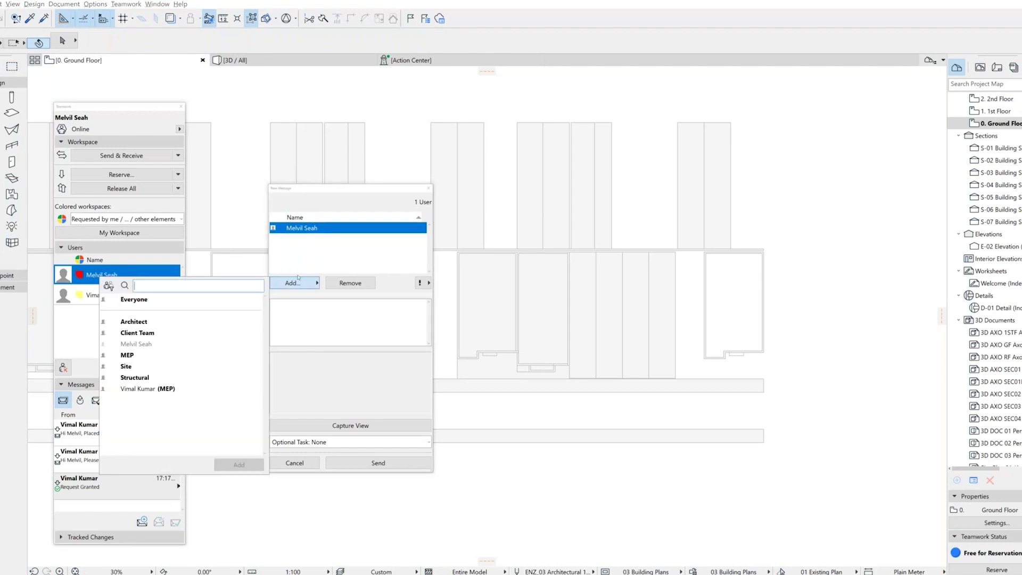
pyautogui.click(350, 282)
pyautogui.click(292, 282)
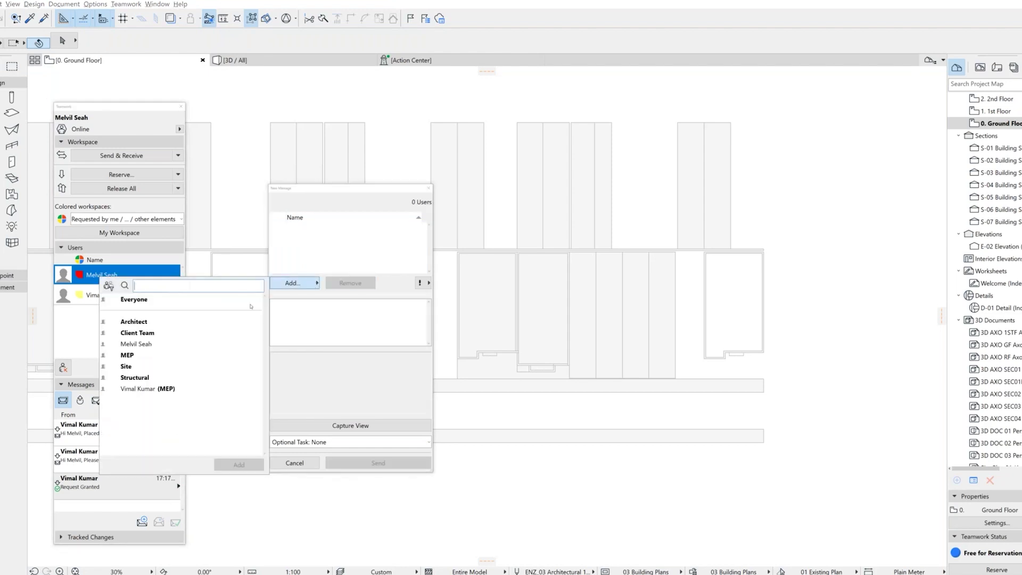
pyautogui.click(147, 389)
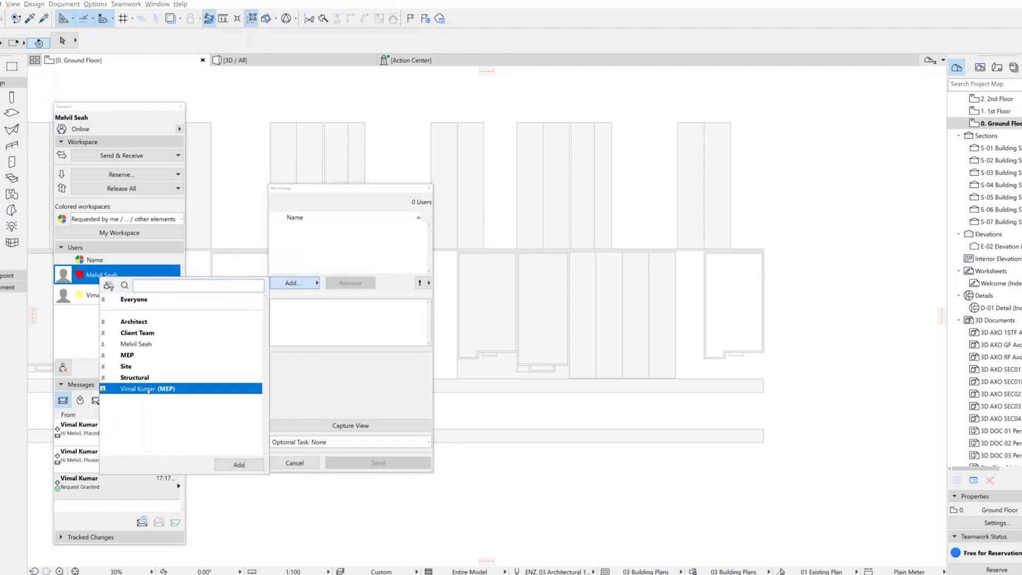
pyautogui.doubleClick(149, 391)
pyautogui.click(402, 228)
# Review the message's priority and optional task choices, and cancel the message without sending it
pyautogui.click(420, 282)
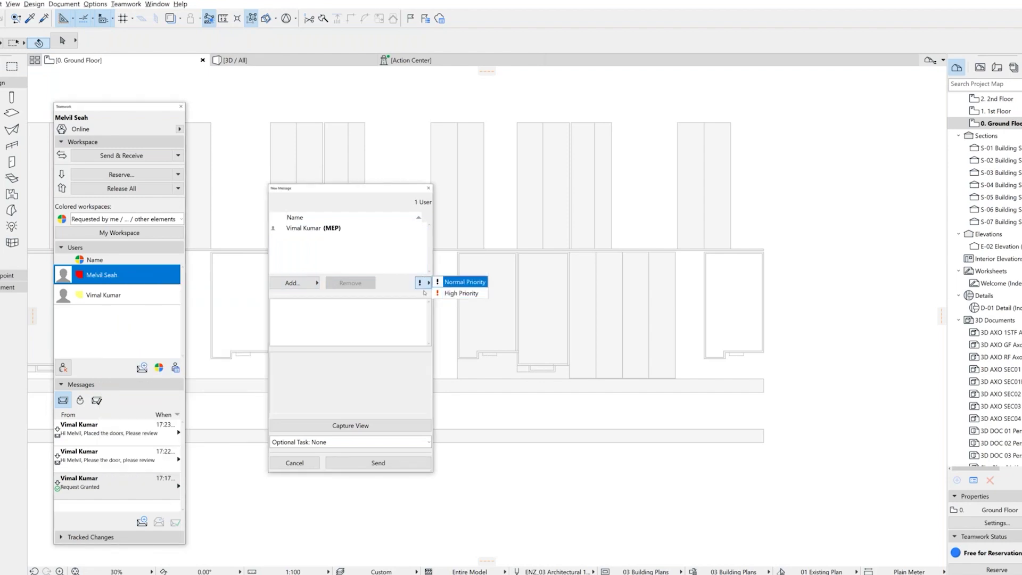
pyautogui.click(410, 268)
pyautogui.click(366, 426)
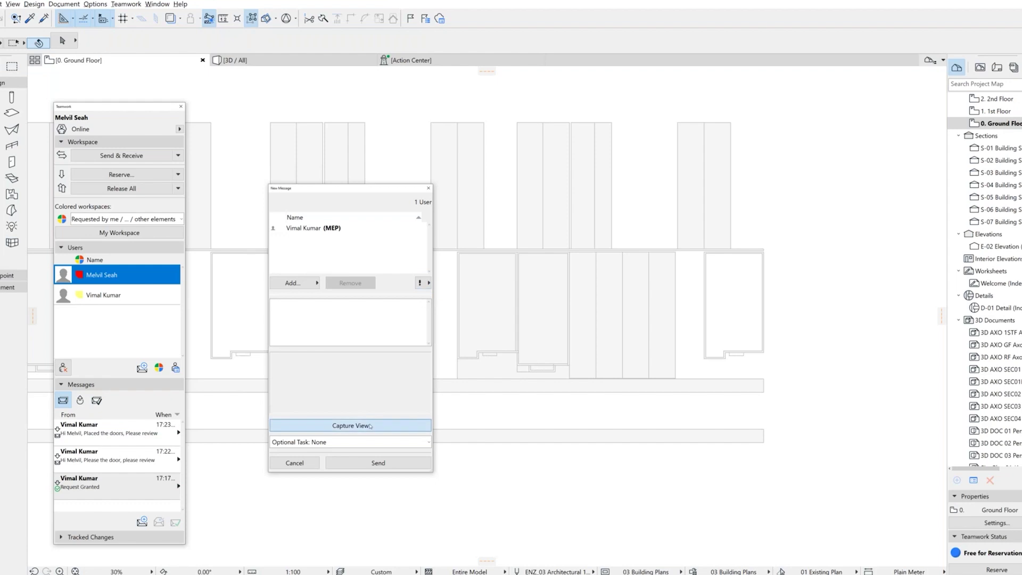
pyautogui.click(357, 429)
pyautogui.click(352, 442)
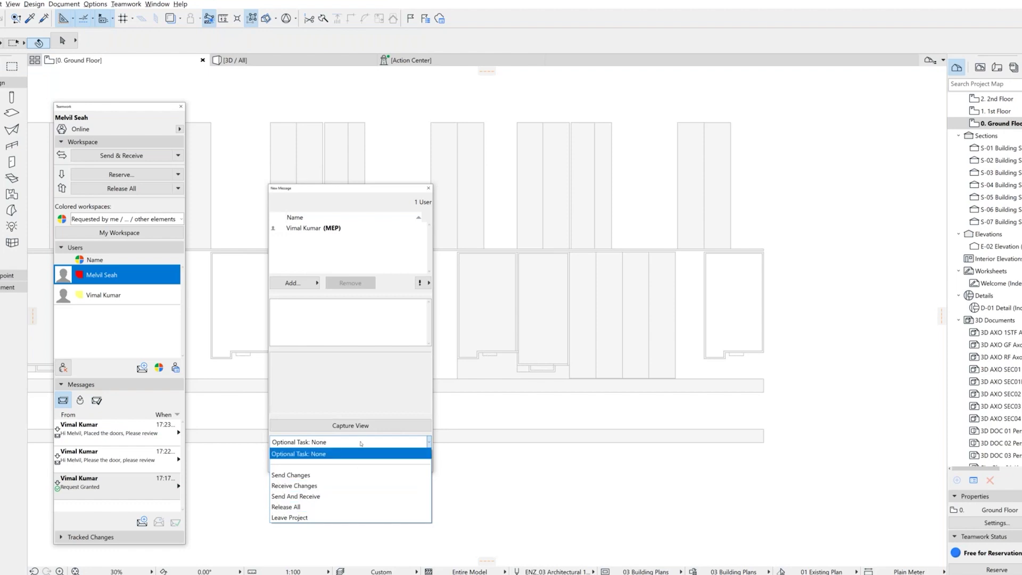
pyautogui.click(364, 320)
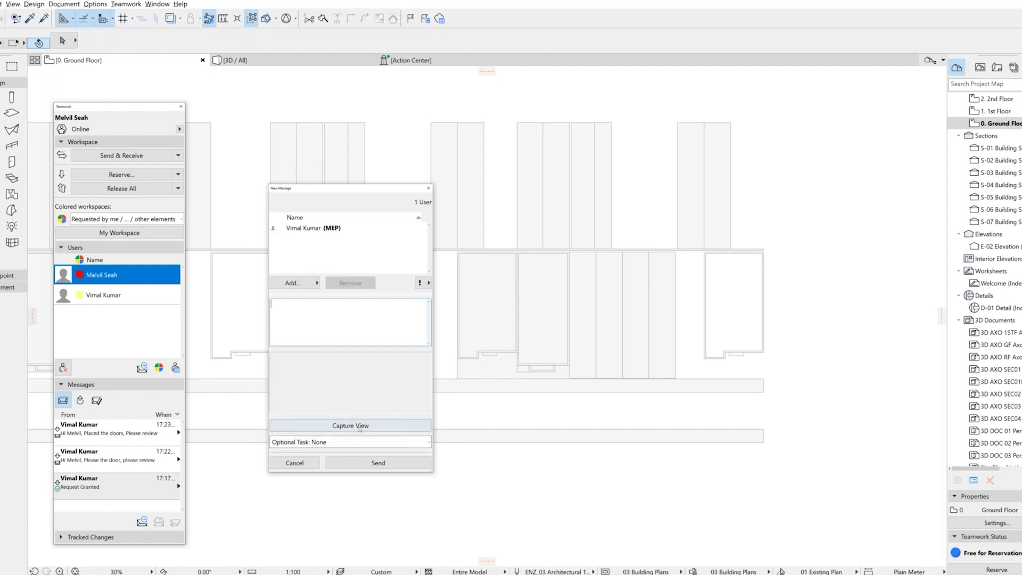
pyautogui.click(294, 463)
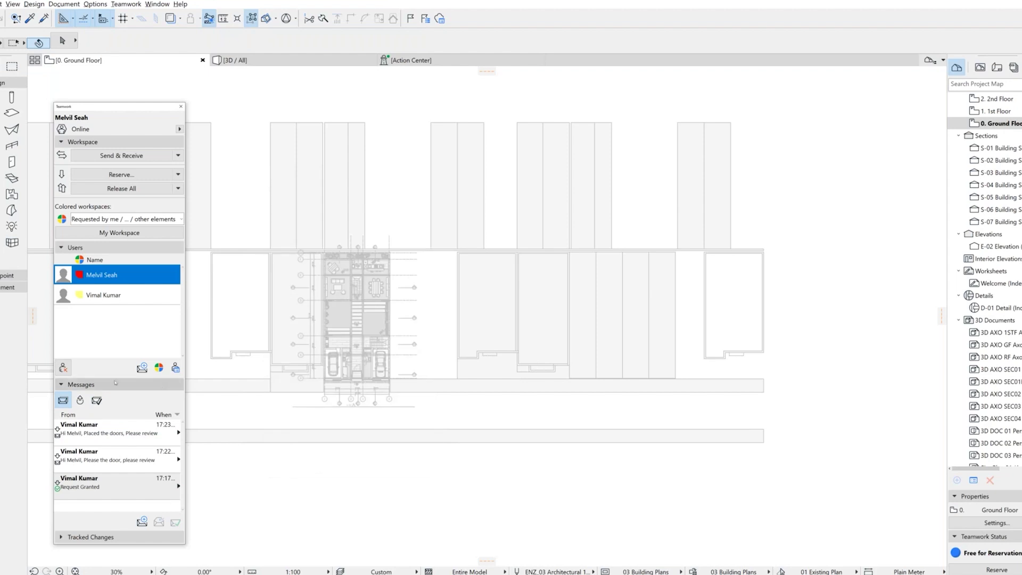
# Collapse the Users section of the Teamwork palette and open the newest received message, about the placed doors
pyautogui.click(85, 247)
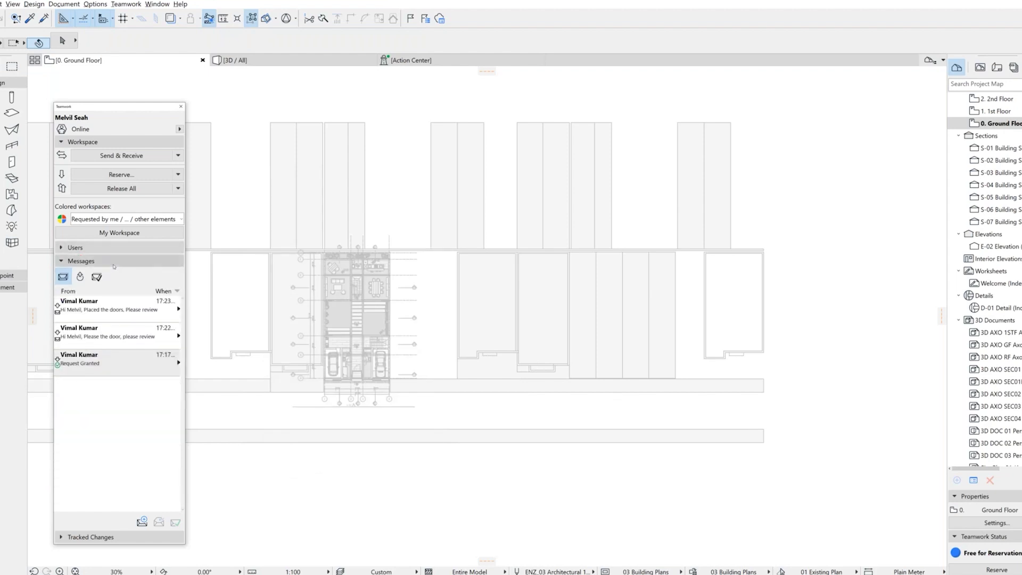
pyautogui.click(122, 314)
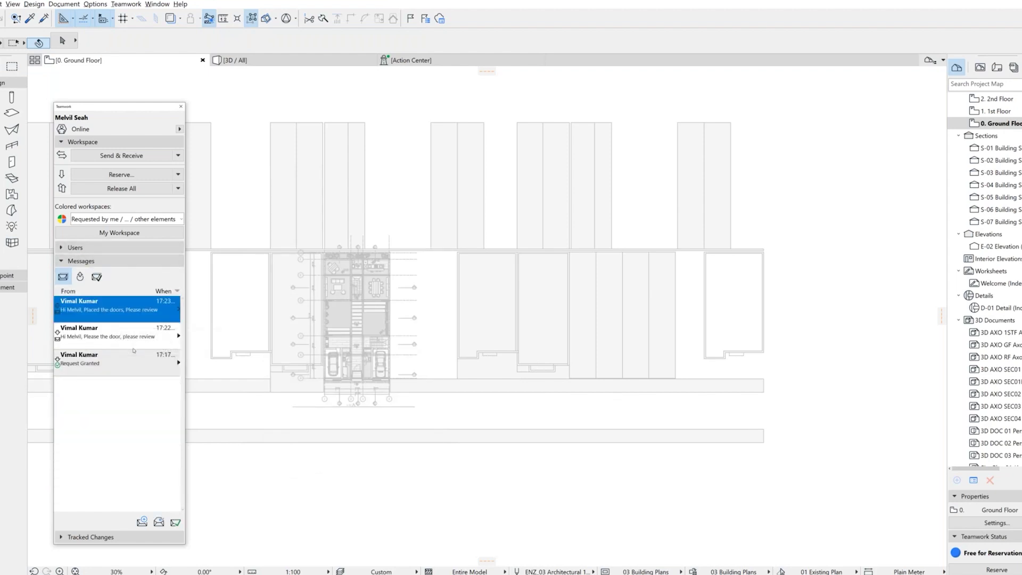
pyautogui.rightClick(144, 312)
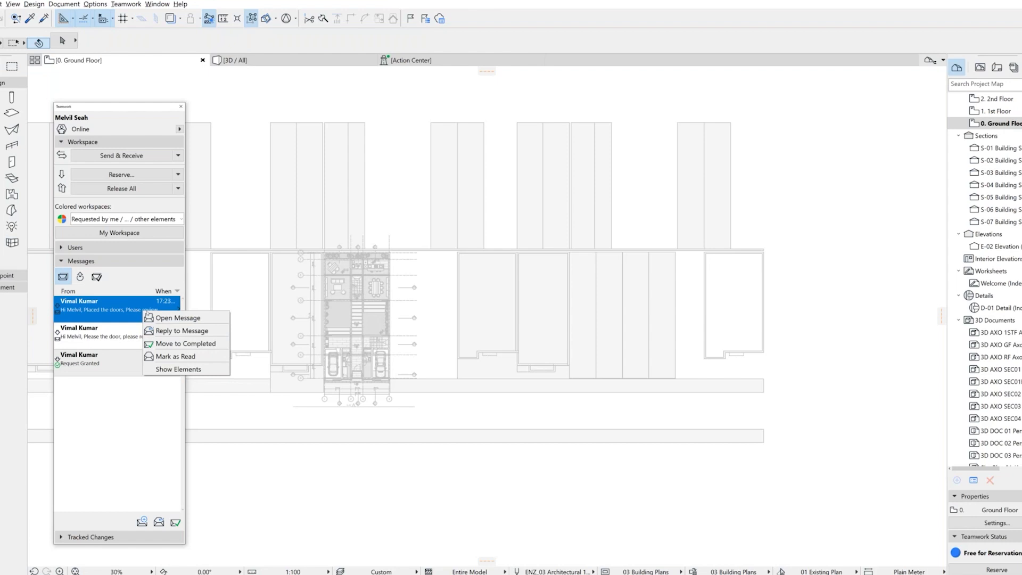
pyautogui.click(160, 317)
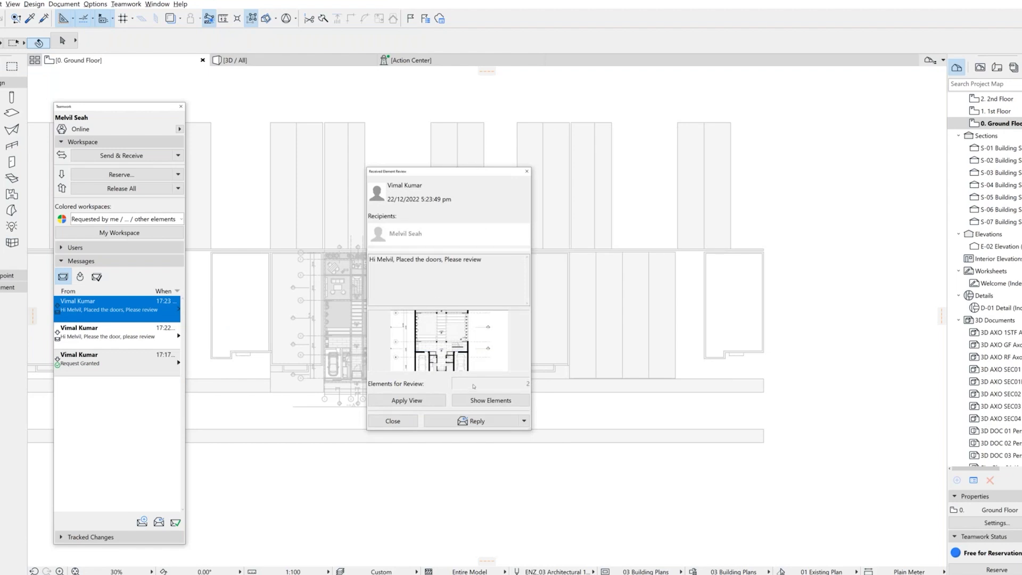
# Apply the view attached to the door review message and show its elements for review on the floor plan
pyautogui.click(429, 403)
pyautogui.click(484, 400)
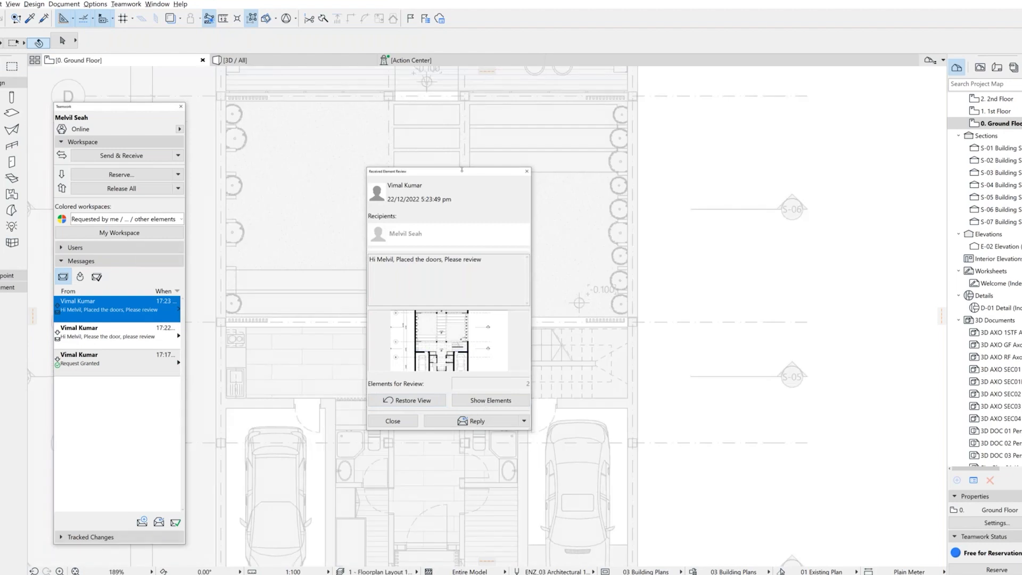
pyautogui.moveTo(511, 171); pyautogui.dragTo(830, 107)
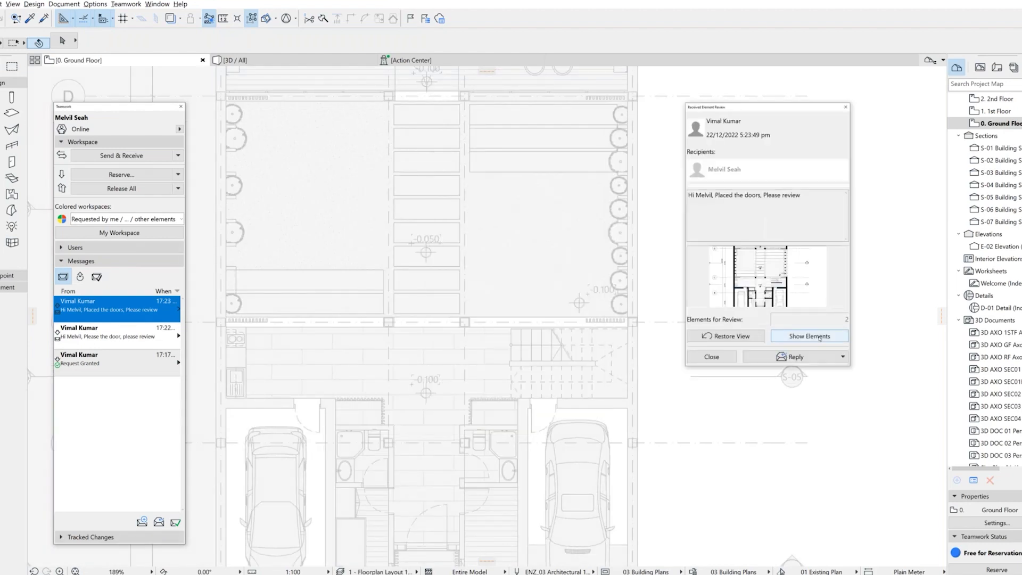
pyautogui.click(822, 336)
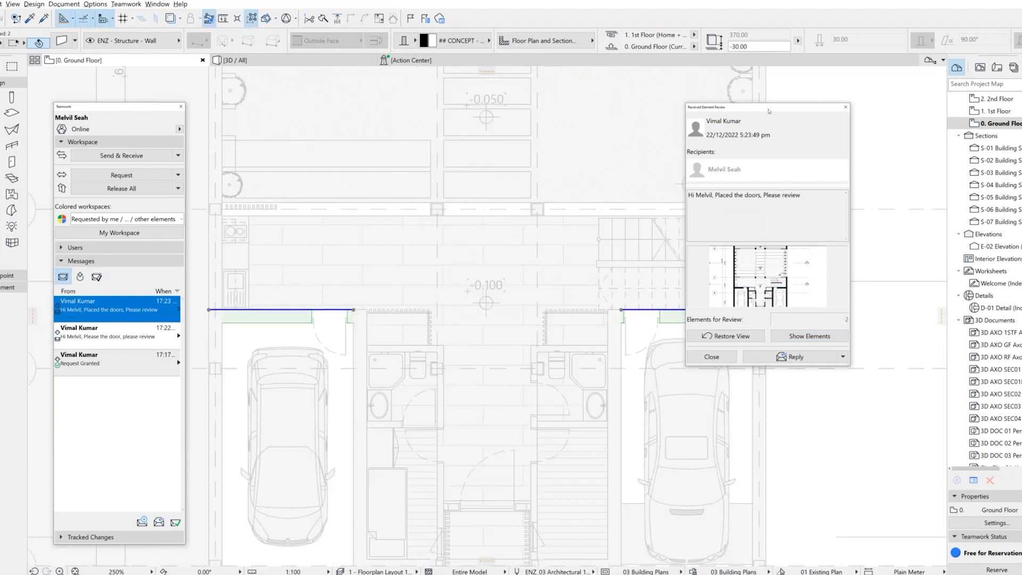
# Move the open door review message to the completed messages
pyautogui.moveTo(768, 111); pyautogui.dragTo(475, 192)
pyautogui.click(548, 437)
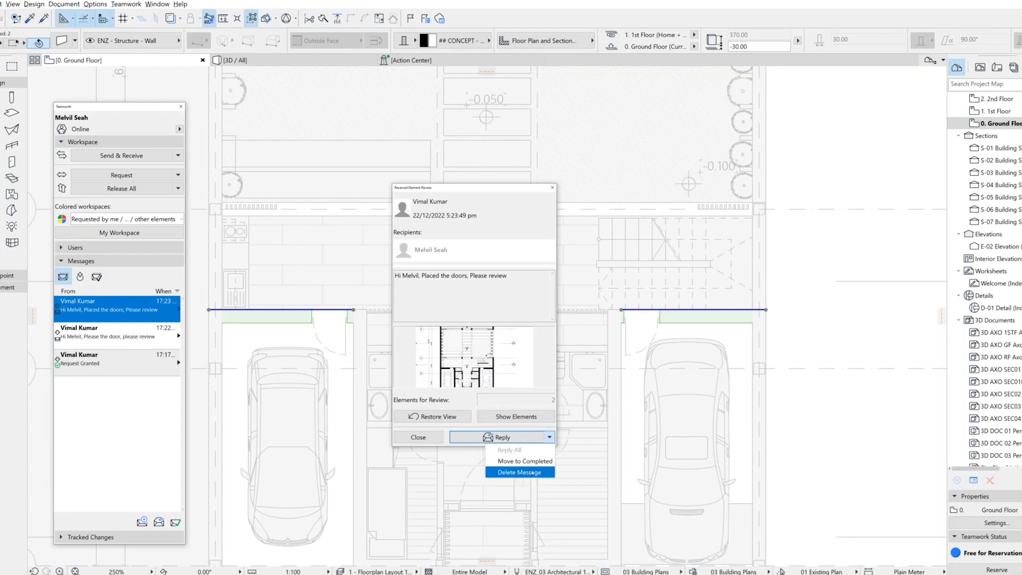
pyautogui.click(518, 462)
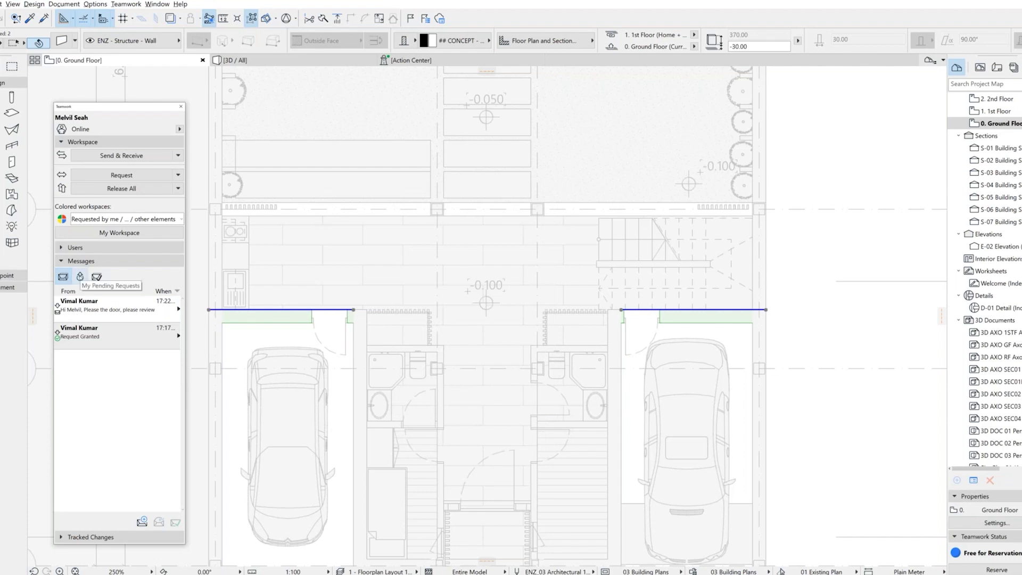
# Review the completed messages and the own pending requests, and return to the received messages
pyautogui.click(97, 276)
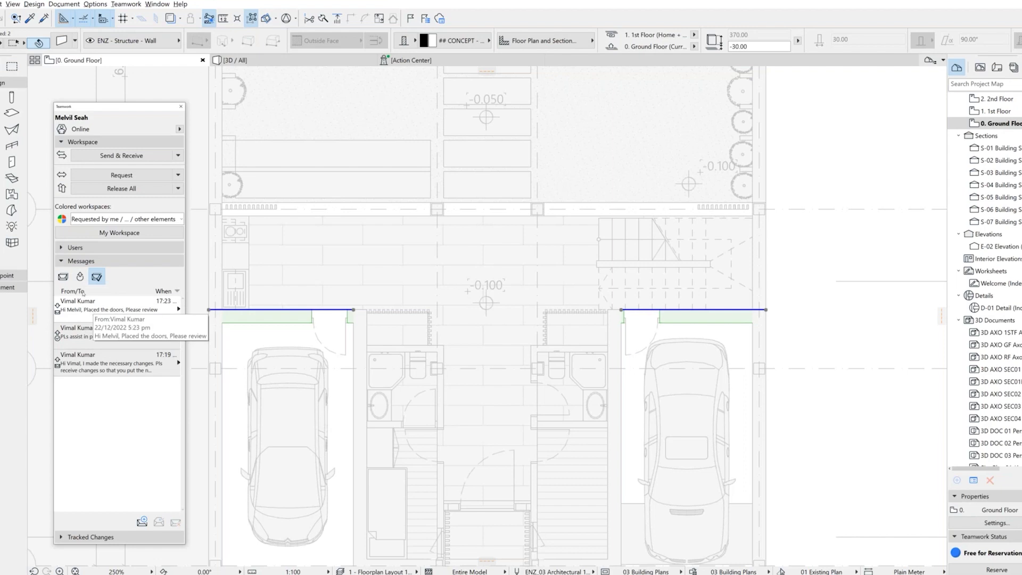
pyautogui.click(69, 278)
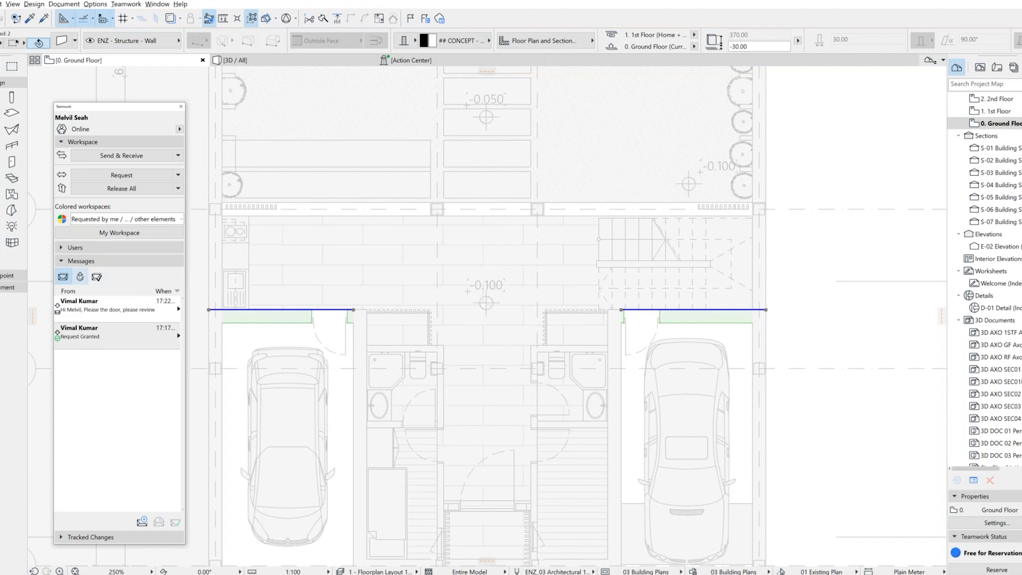
pyautogui.click(80, 276)
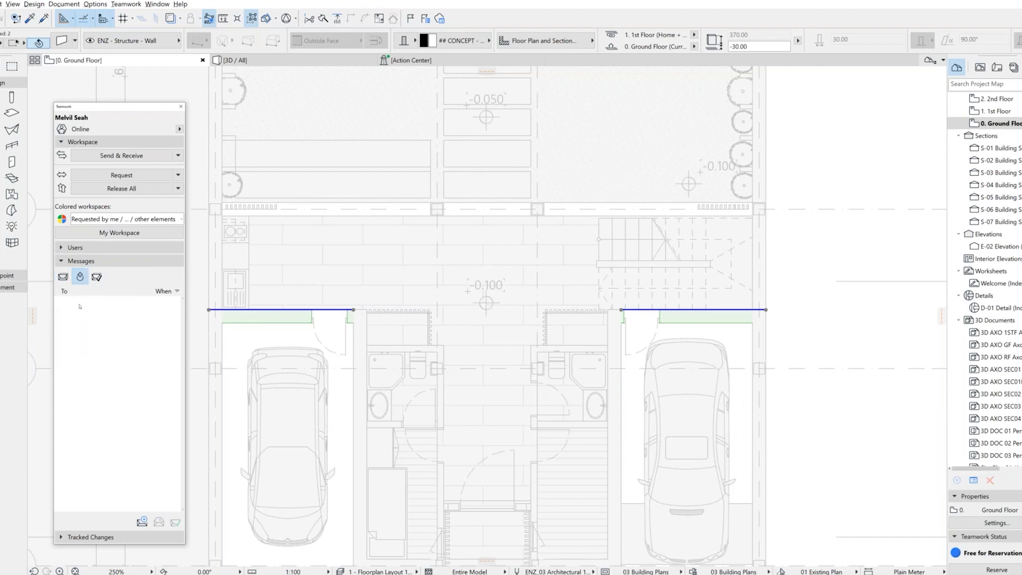
pyautogui.click(63, 276)
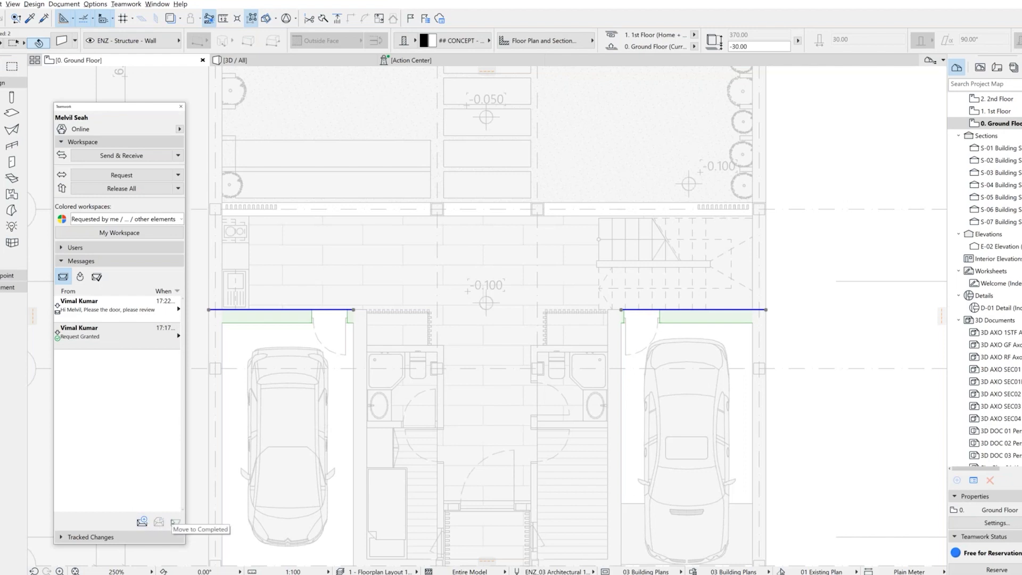
pyautogui.click(128, 314)
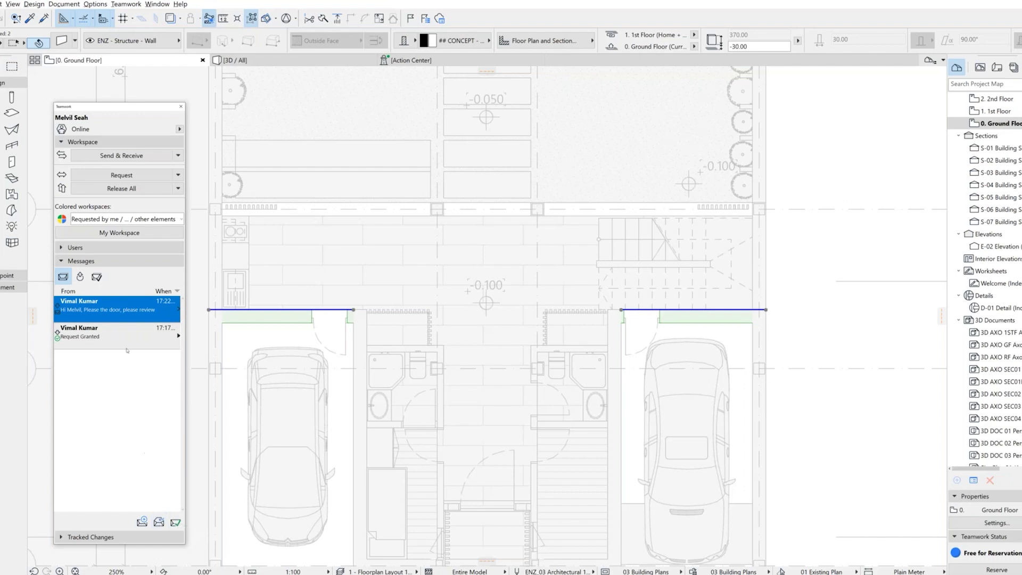
# Show the Tracked Changes section instead of Messages in the Teamwork palette and open the Change Tracking window over the plan
pyautogui.click(109, 261)
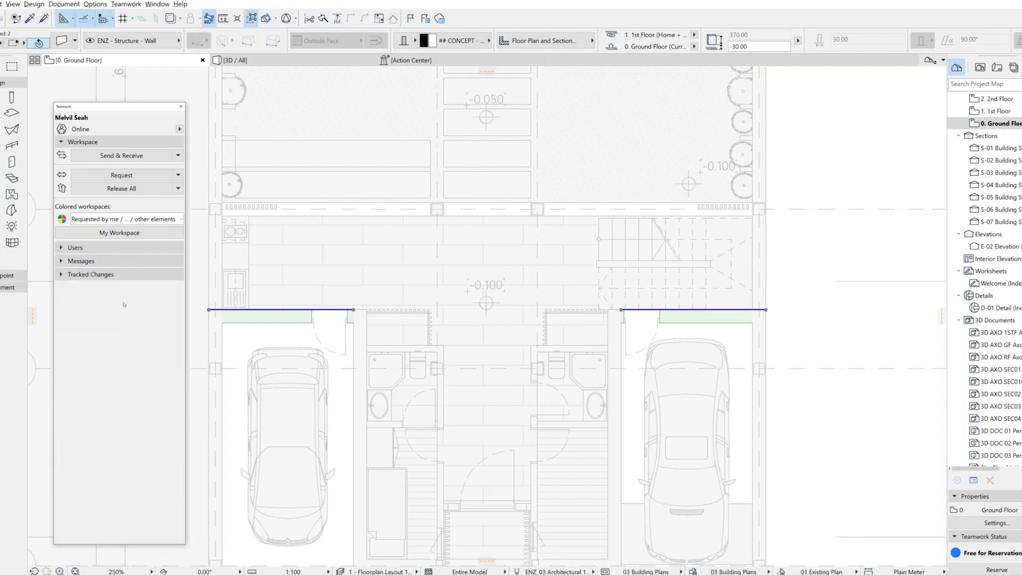
pyautogui.click(114, 274)
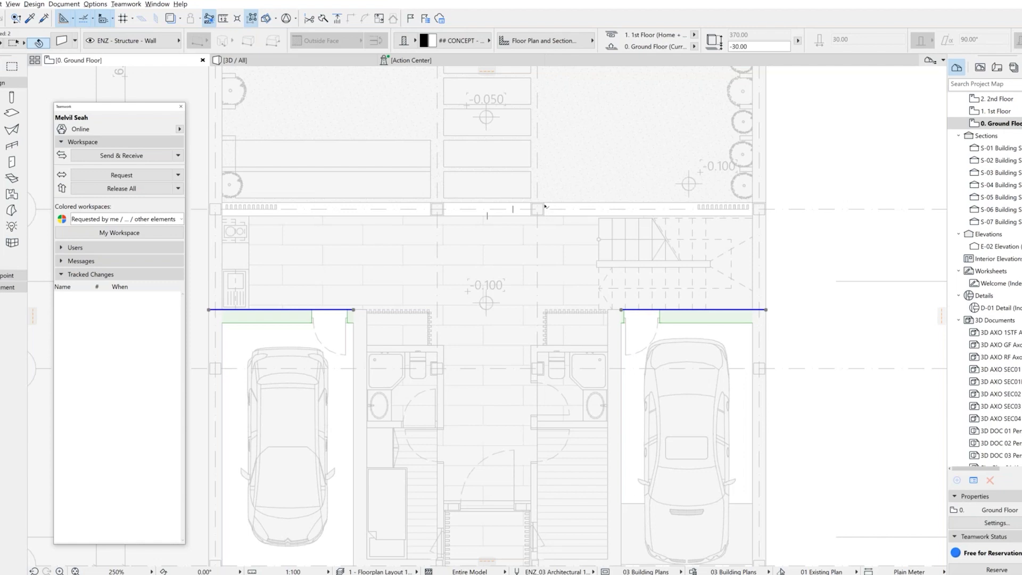
pyautogui.moveTo(544, 205)
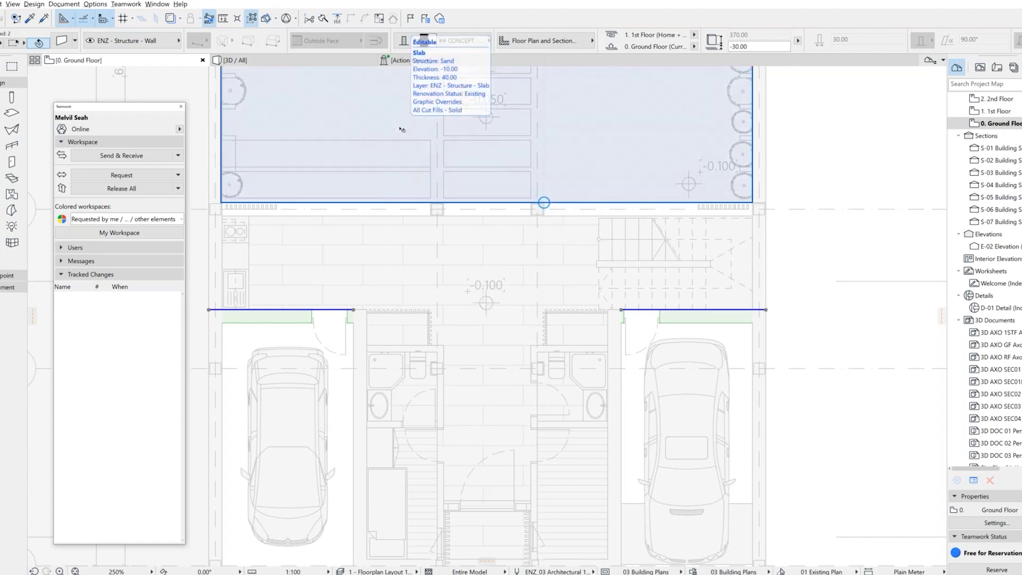
pyautogui.click(131, 5)
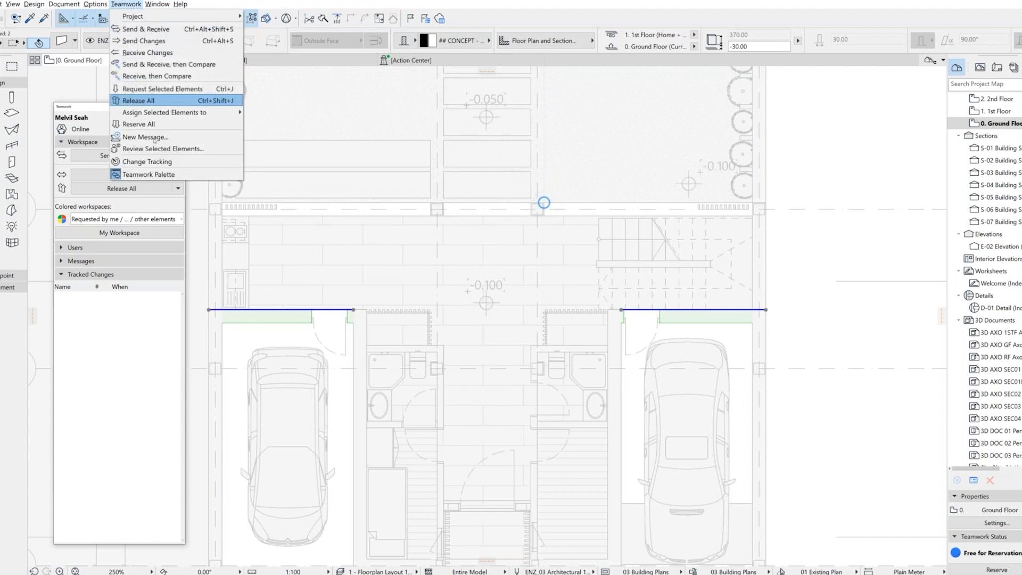
pyautogui.click(158, 162)
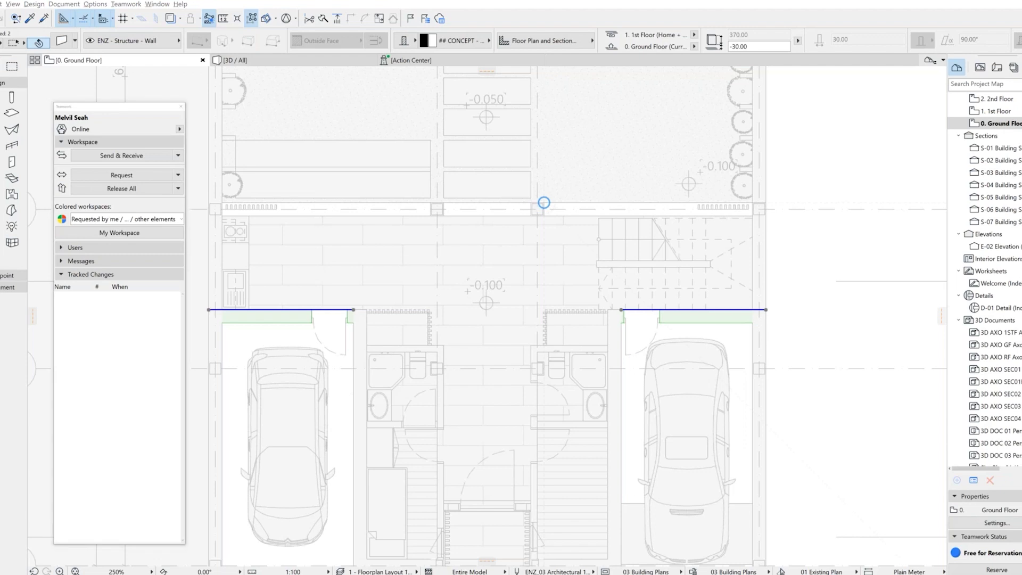
pyautogui.moveTo(1021, 45); pyautogui.dragTo(355, 191)
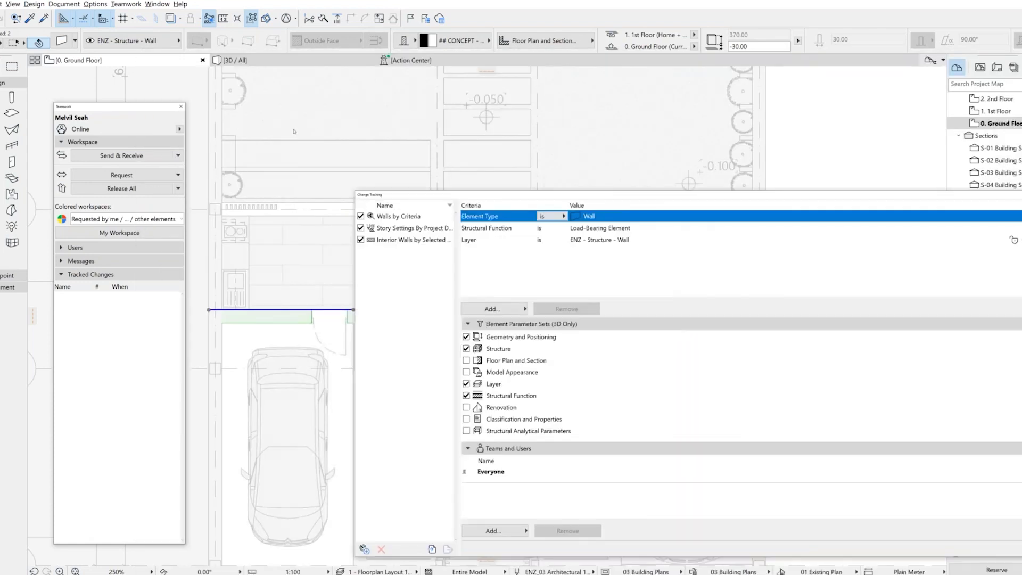
pyautogui.moveTo(293, 131); pyautogui.dragTo(261, 109)
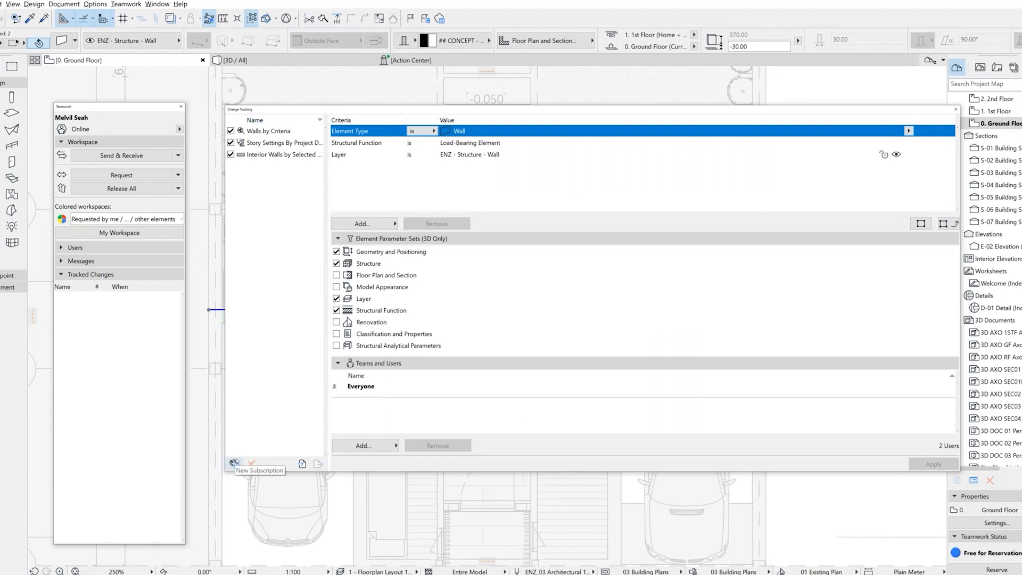
pyautogui.click(234, 463)
pyautogui.click(955, 110)
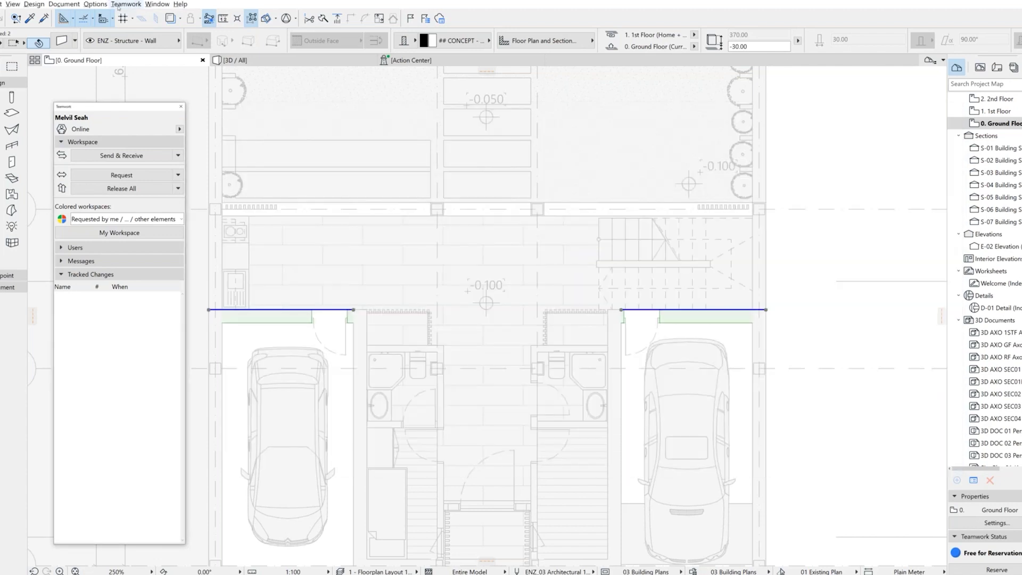
pyautogui.click(127, 4)
pyautogui.click(145, 161)
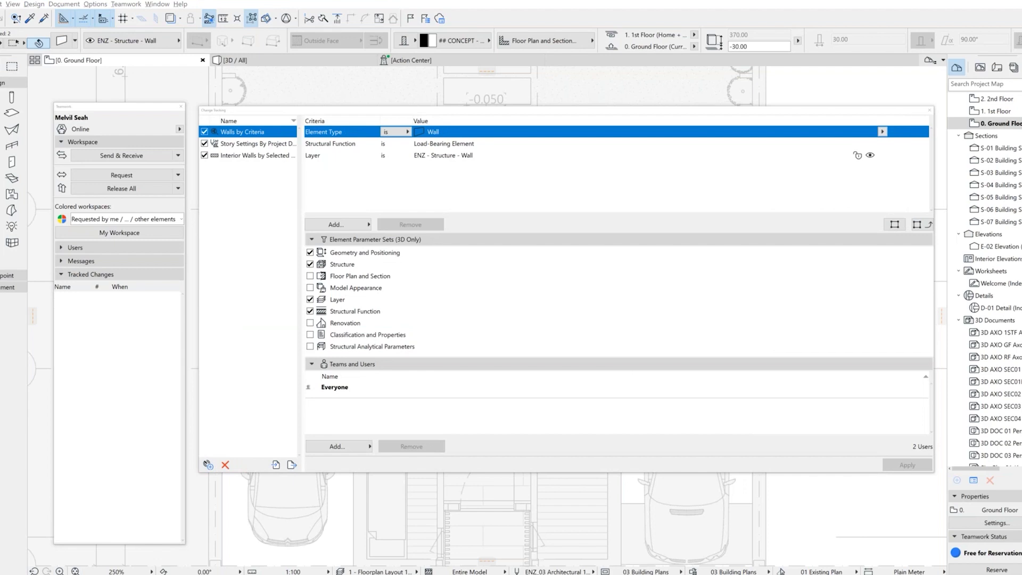
# Start a new change tracking subscription, review its available subscription types, and cancel it without creating anything
pyautogui.click(208, 465)
pyautogui.moveTo(810, 161); pyautogui.dragTo(496, 206)
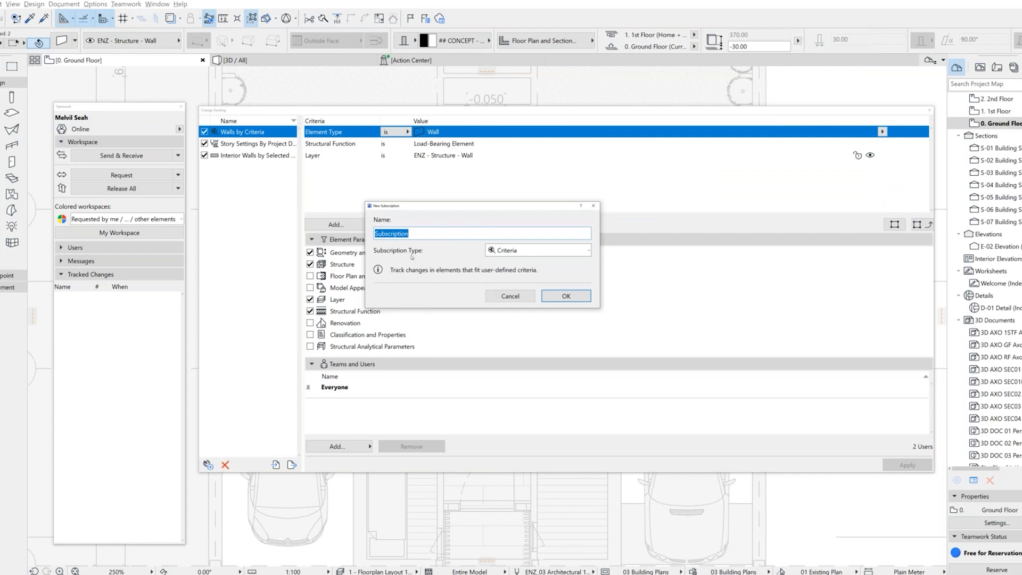
pyautogui.click(499, 251)
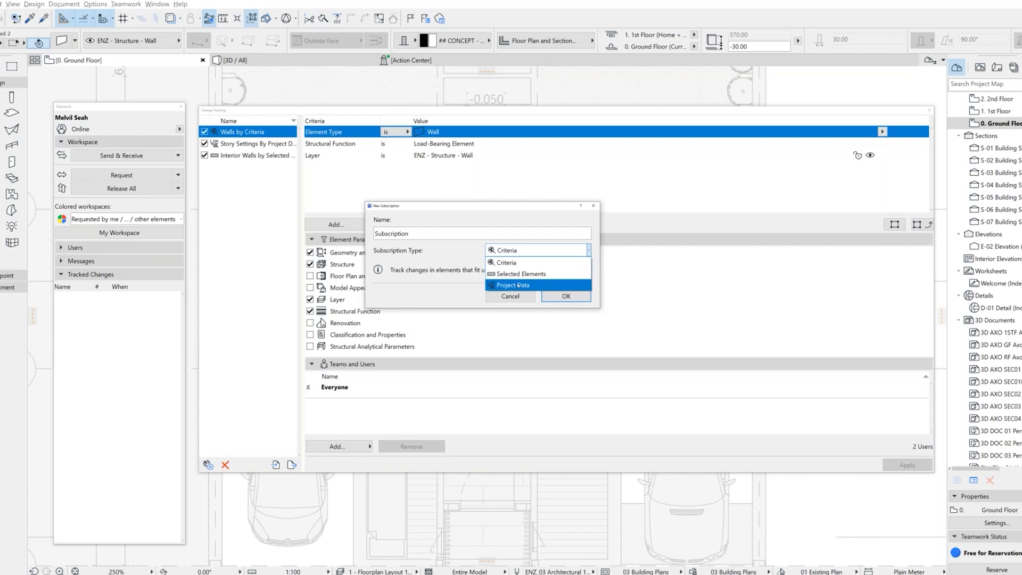
pyautogui.click(474, 226)
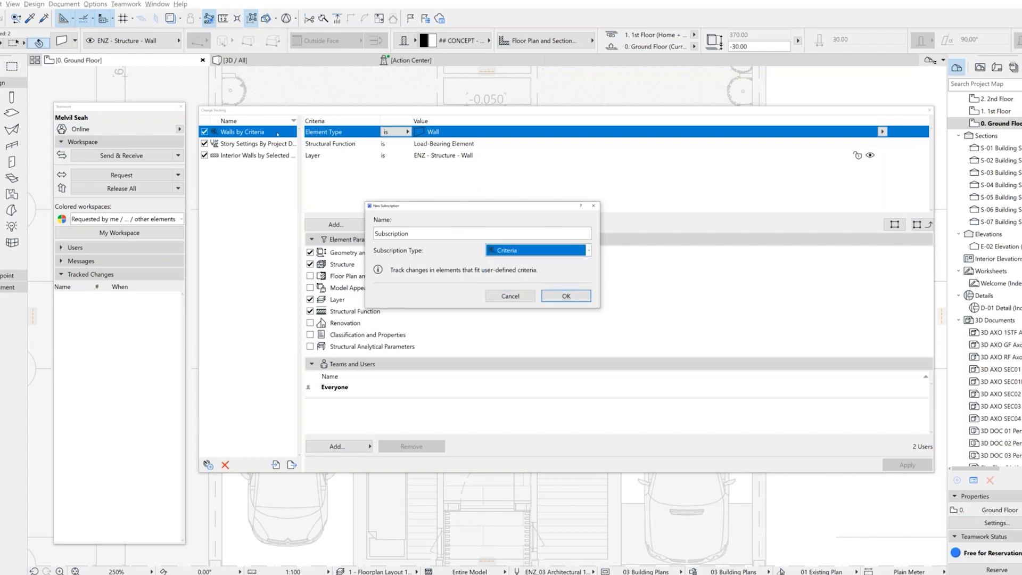
pyautogui.click(593, 205)
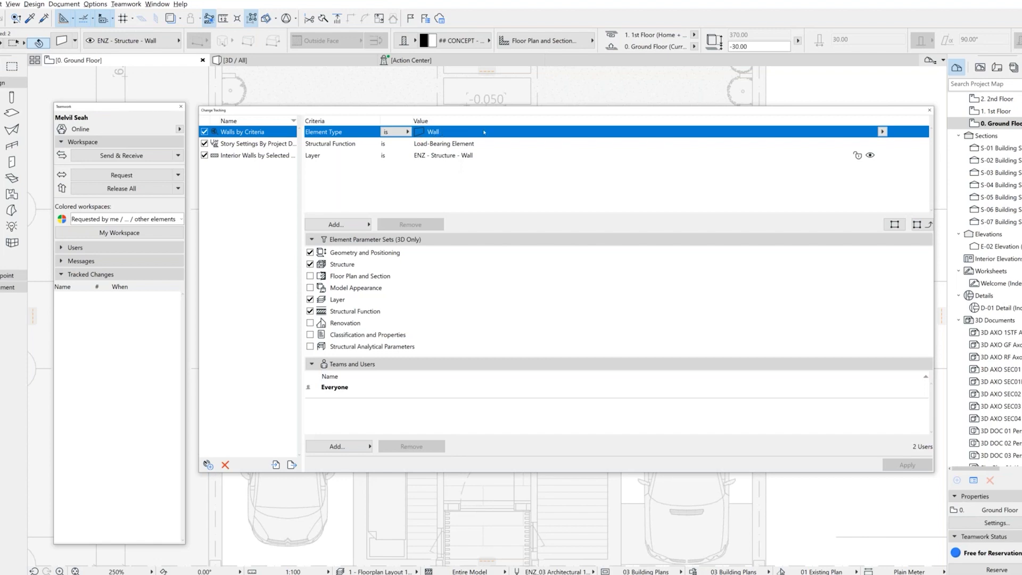
# Examine the element type, structural function and layer criteria of the Walls by Criteria subscription and the Geometry criteria available to add
pyautogui.click(881, 131)
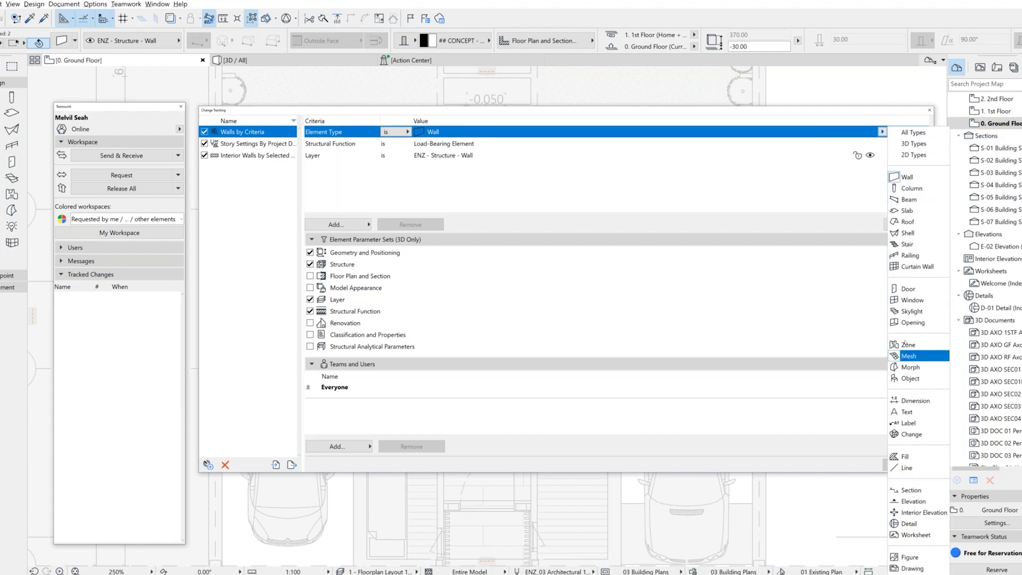
pyautogui.click(800, 169)
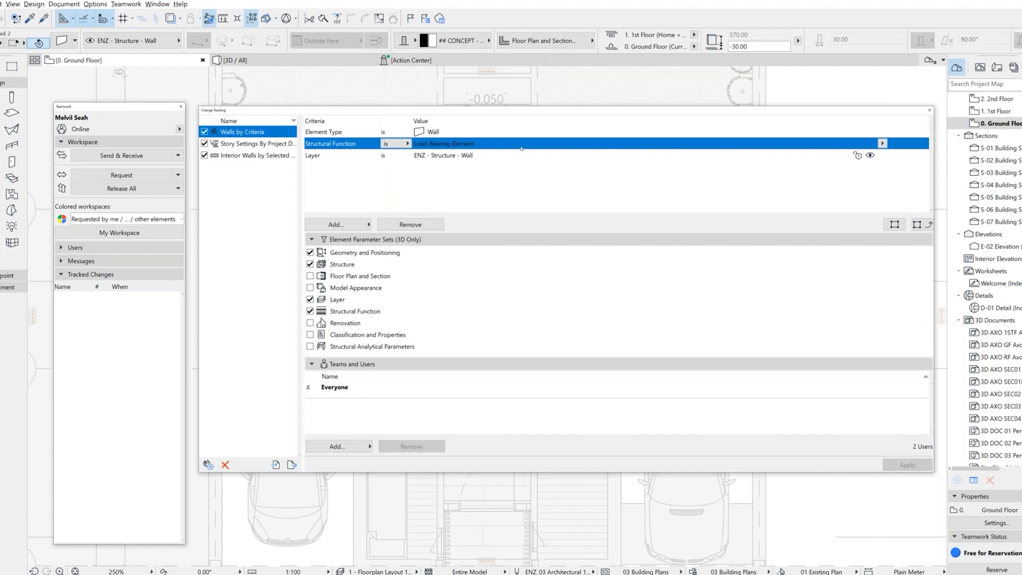
pyautogui.click(470, 155)
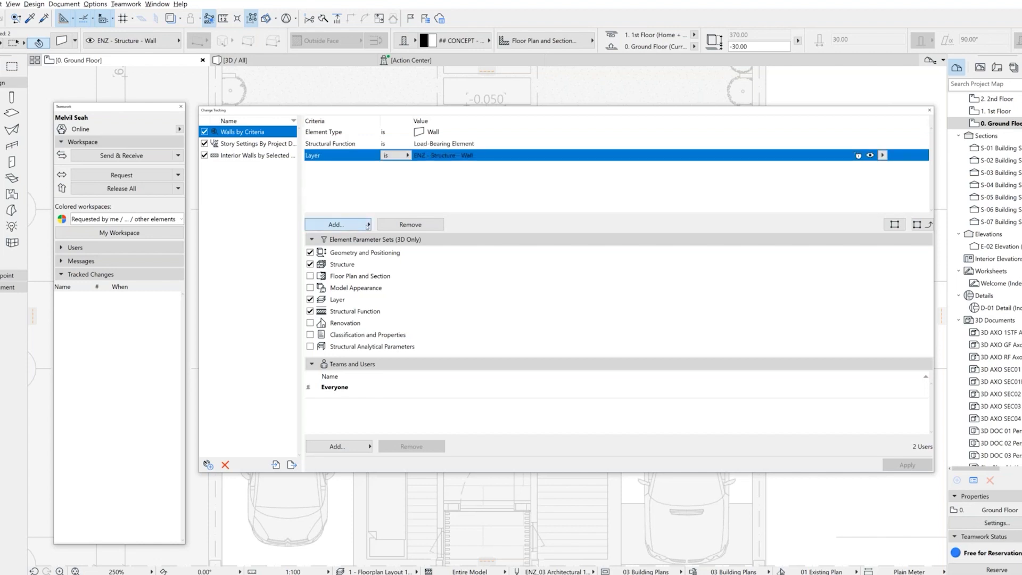
pyautogui.click(337, 224)
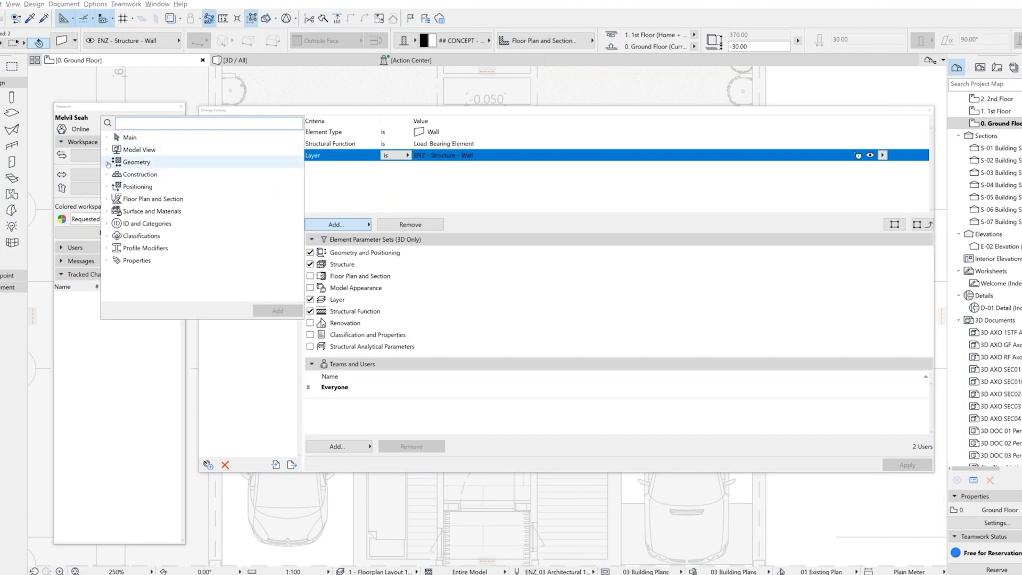
pyautogui.click(108, 163)
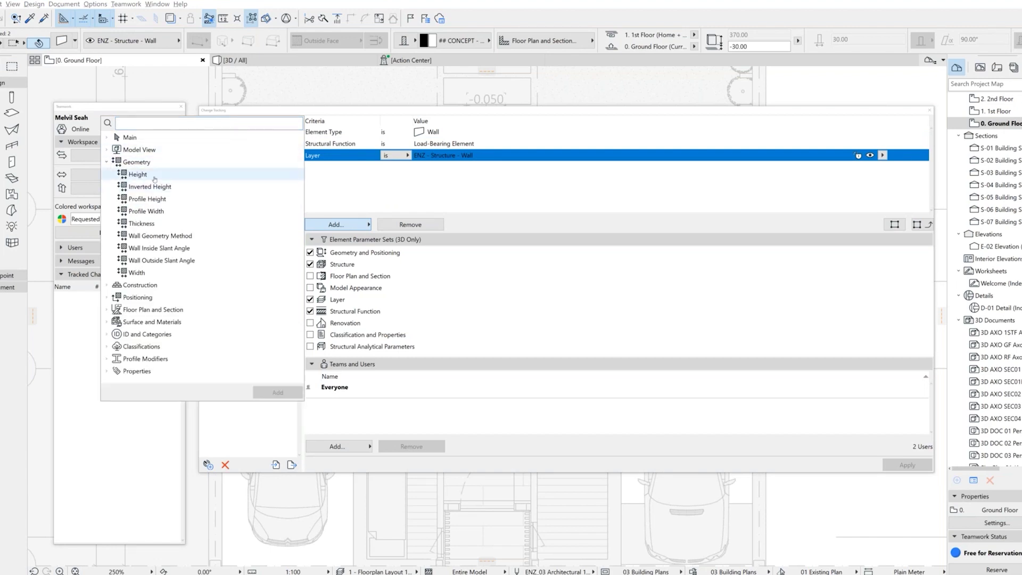
pyautogui.click(407, 189)
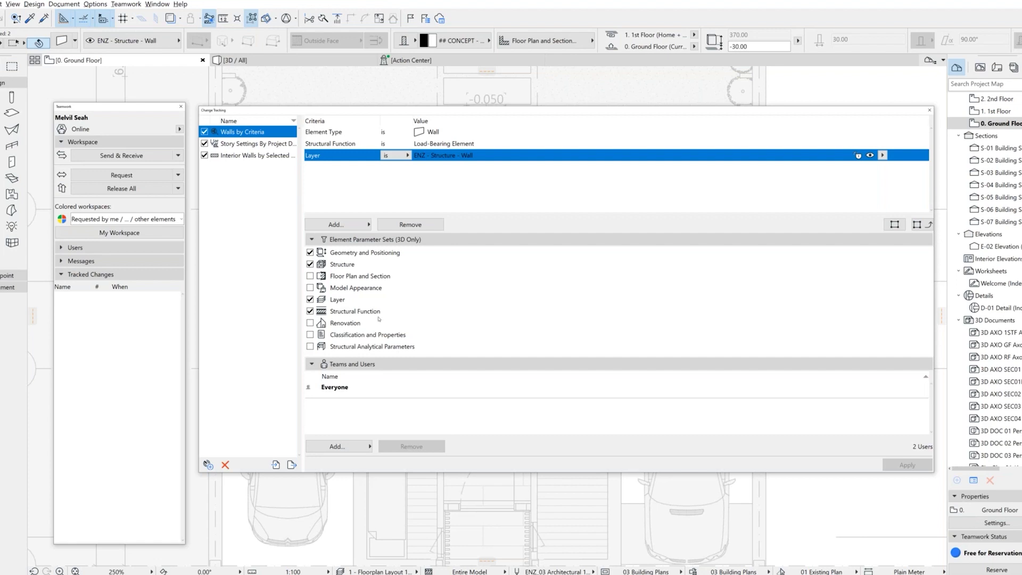
# Remove Everyone from the teams and users tracked by the Walls by Criteria subscription
pyautogui.click(393, 394)
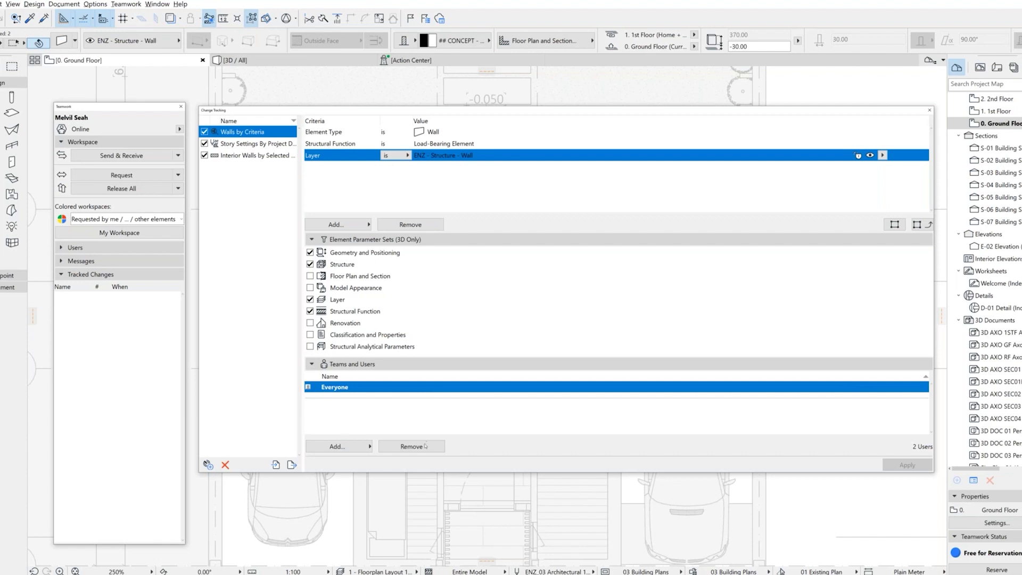
pyautogui.click(384, 447)
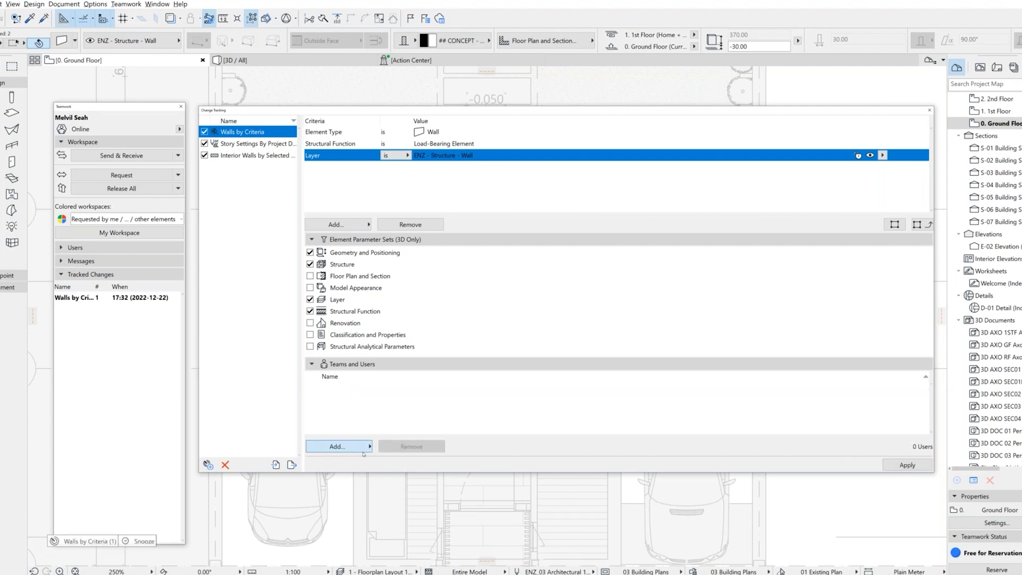
# Set the Walls by Criteria subscription to track the individual MEP user and apply the change
pyautogui.click(336, 446)
pyautogui.click(213, 503)
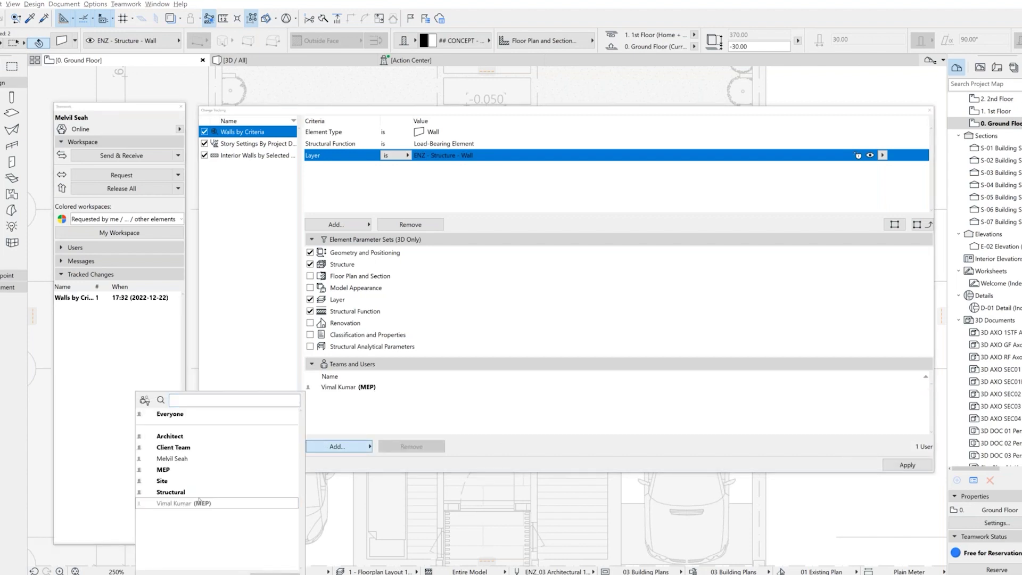
pyautogui.click(514, 444)
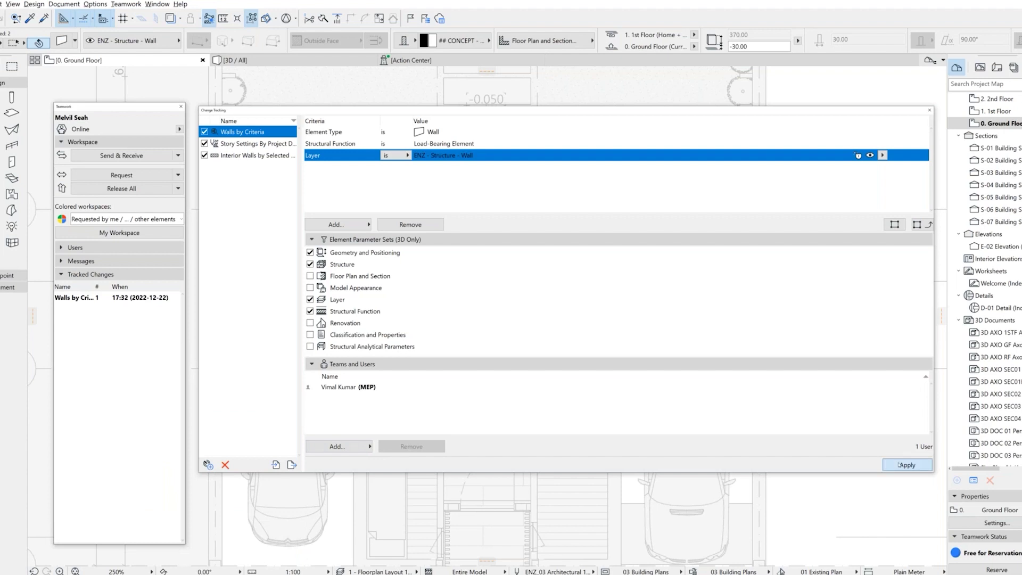
# Review the data types of the Story Settings subscription and the element list of the Interior Walls by Selected subscription
pyautogui.click(277, 144)
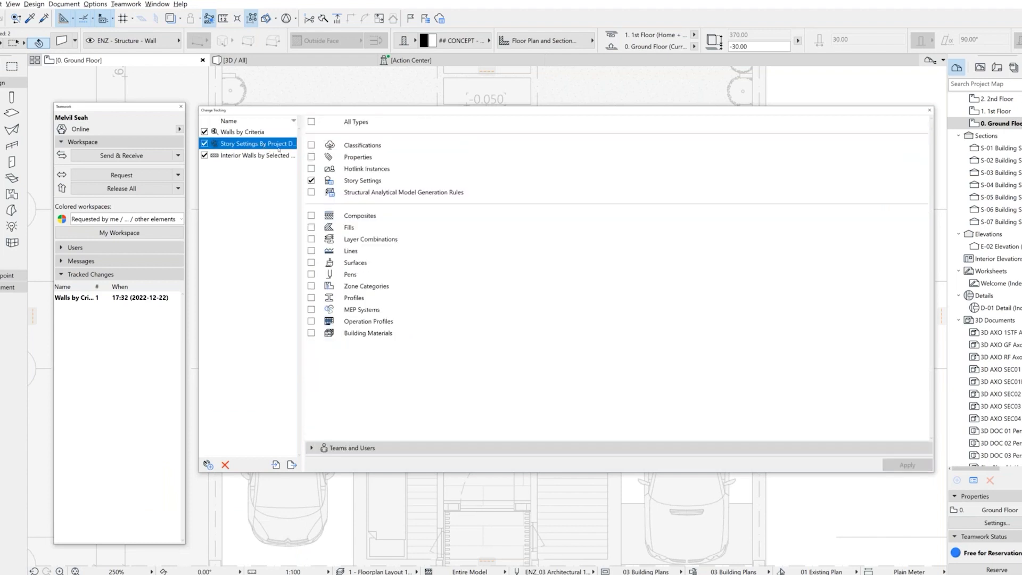
pyautogui.click(271, 155)
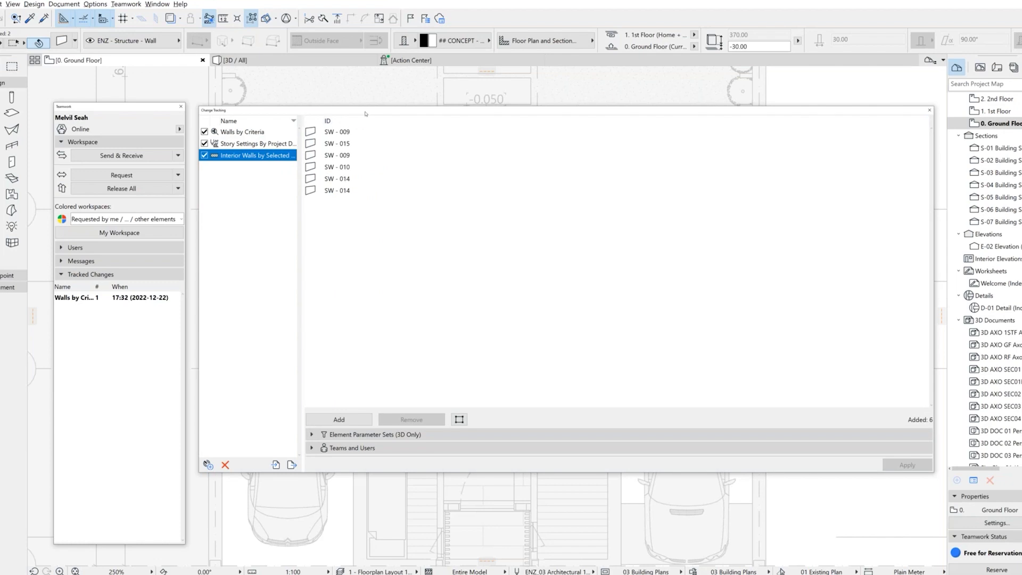
# Show the 1st Floor plan beside the Change Tracking window, with Gray out unowned Workspace as the workspace coloring
pyautogui.doubleClick(995, 112)
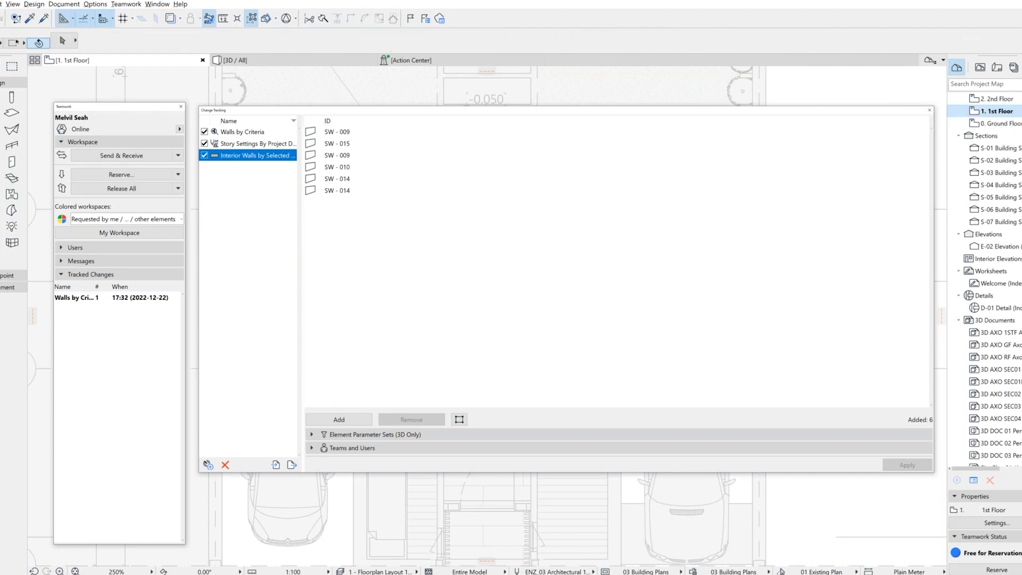
pyautogui.click(477, 105)
pyautogui.click(117, 219)
pyautogui.click(116, 234)
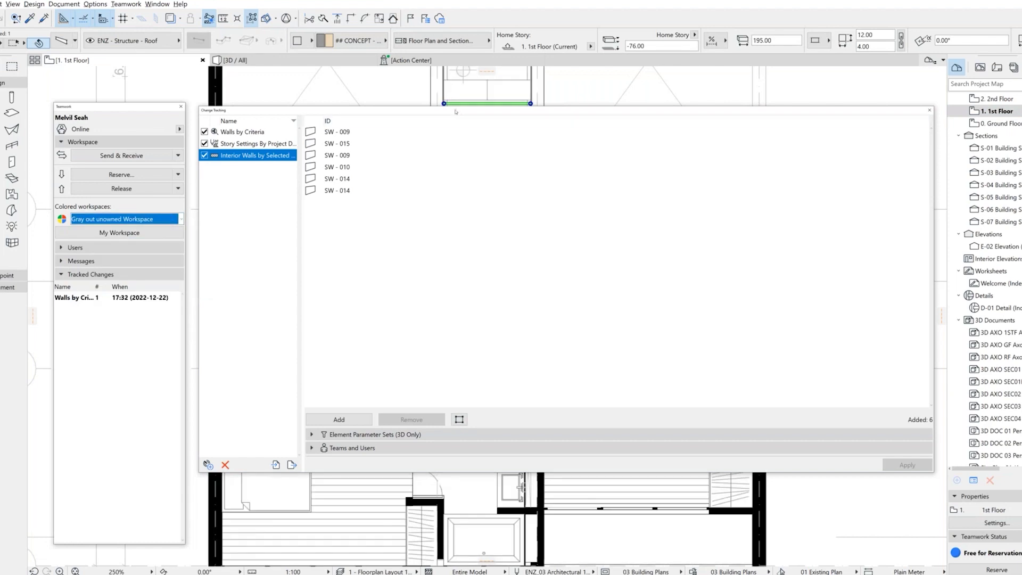
pyautogui.moveTo(455, 112); pyautogui.dragTo(578, 107)
pyautogui.moveTo(334, 171); pyautogui.dragTo(712, 184)
pyautogui.moveTo(839, 113); pyautogui.dragTo(716, 84)
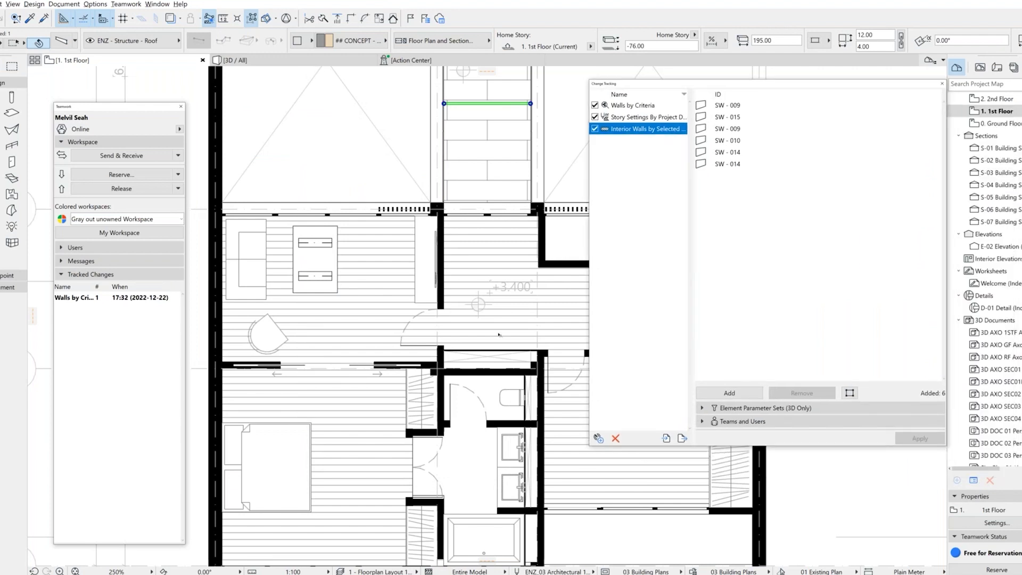
# Add the stair and its two adjacent walls to the Interior Walls by Selected subscription, and remove stair ST-02 from its element list
pyautogui.moveTo(499, 334); pyautogui.dragTo(362, 294, button='middle')
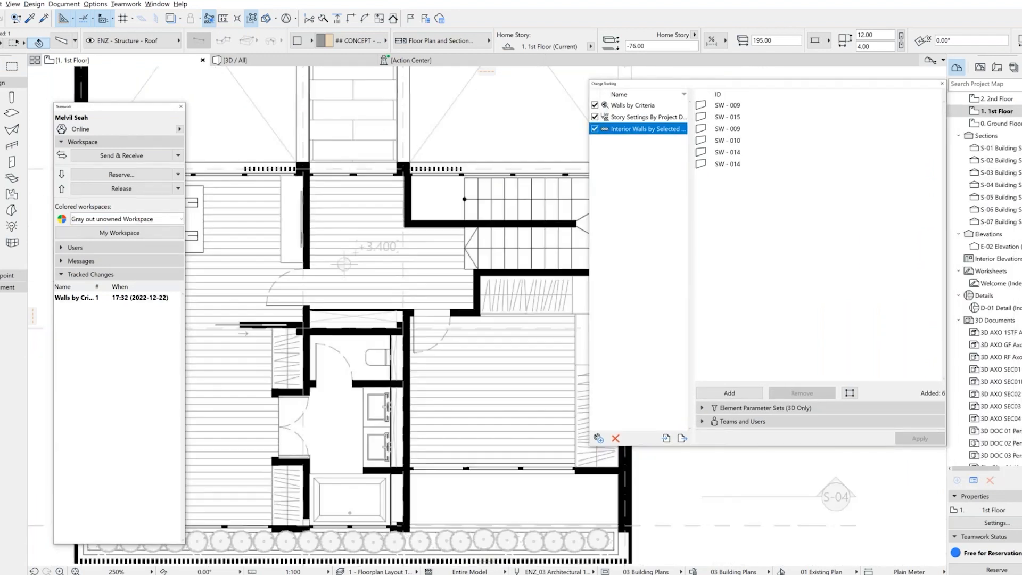
pyautogui.keyDown('shift'); pyautogui.click(505, 226); pyautogui.keyUp('shift')
pyautogui.keyDown('shift'); pyautogui.click(428, 223); pyautogui.keyUp('shift')
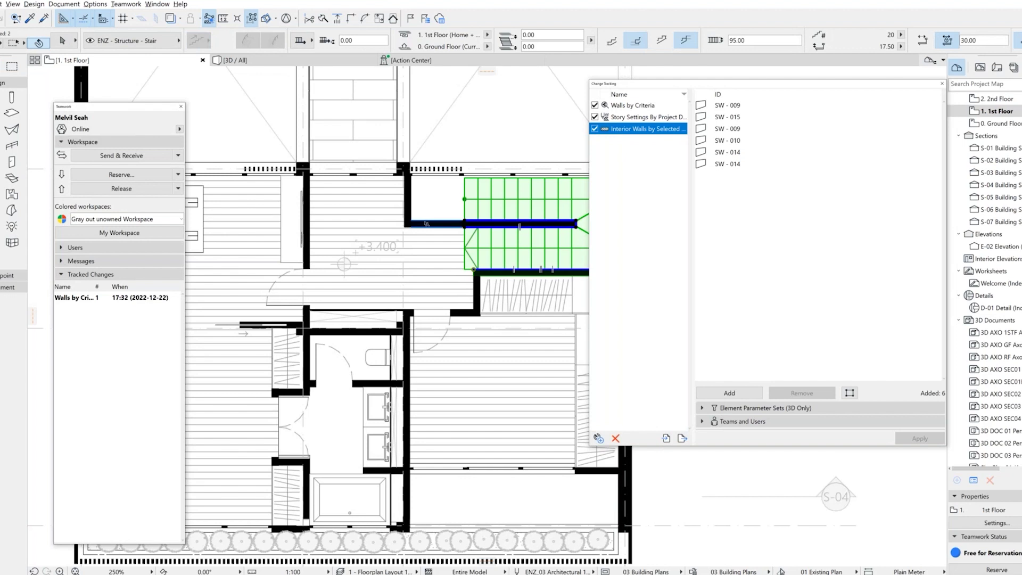
pyautogui.click(741, 392)
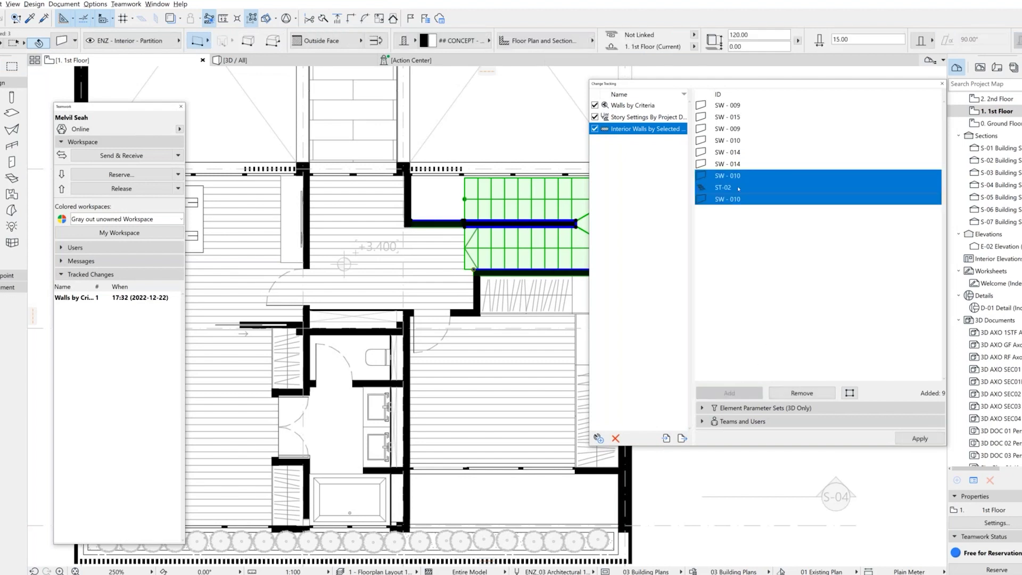
pyautogui.click(739, 188)
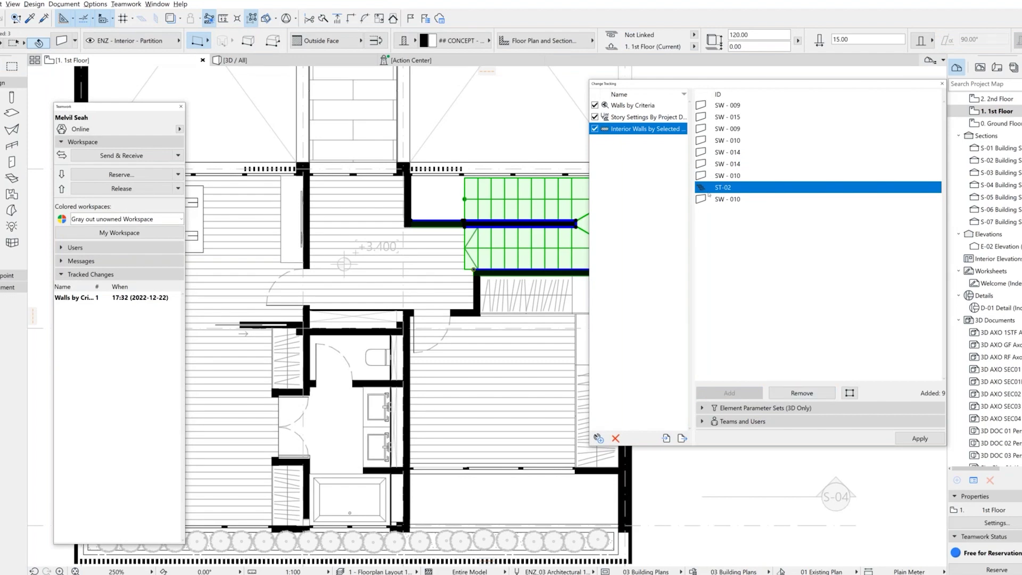
pyautogui.click(798, 393)
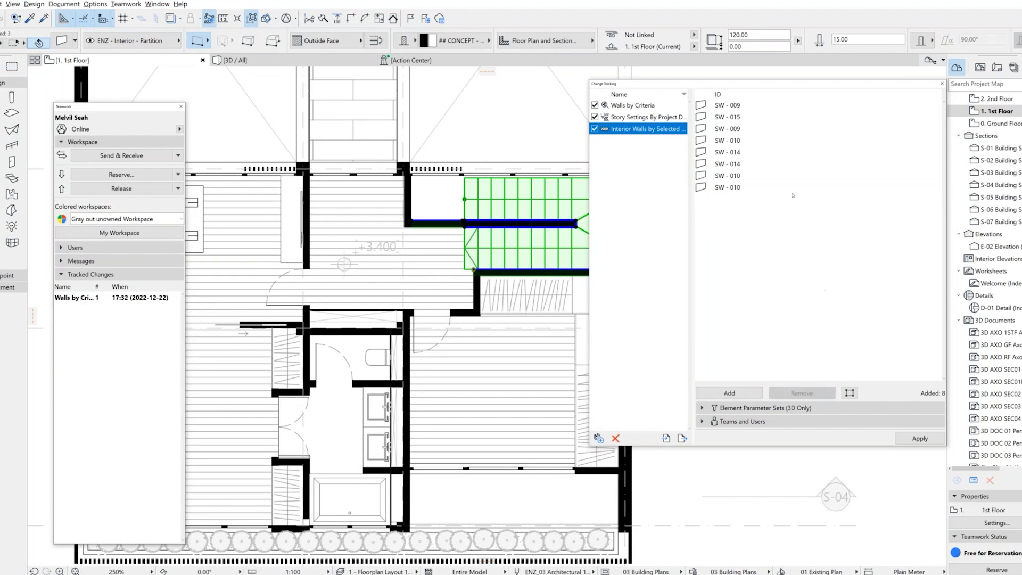
# Review the parameter sets and tracked users of the Interior Walls by Selected subscription and the data types of the Story Settings one
pyautogui.moveTo(787, 83); pyautogui.dragTo(742, 84)
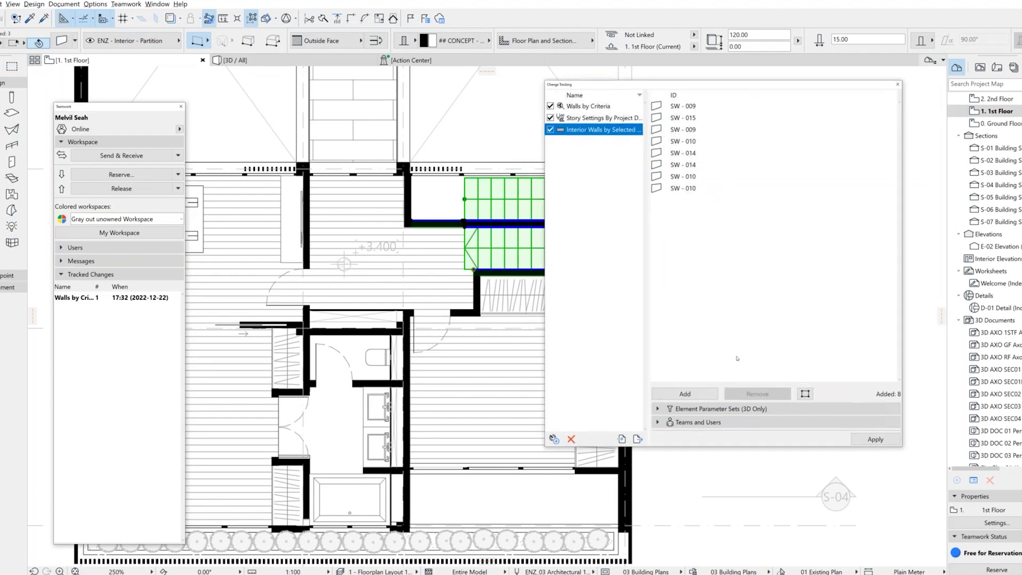
pyautogui.click(710, 409)
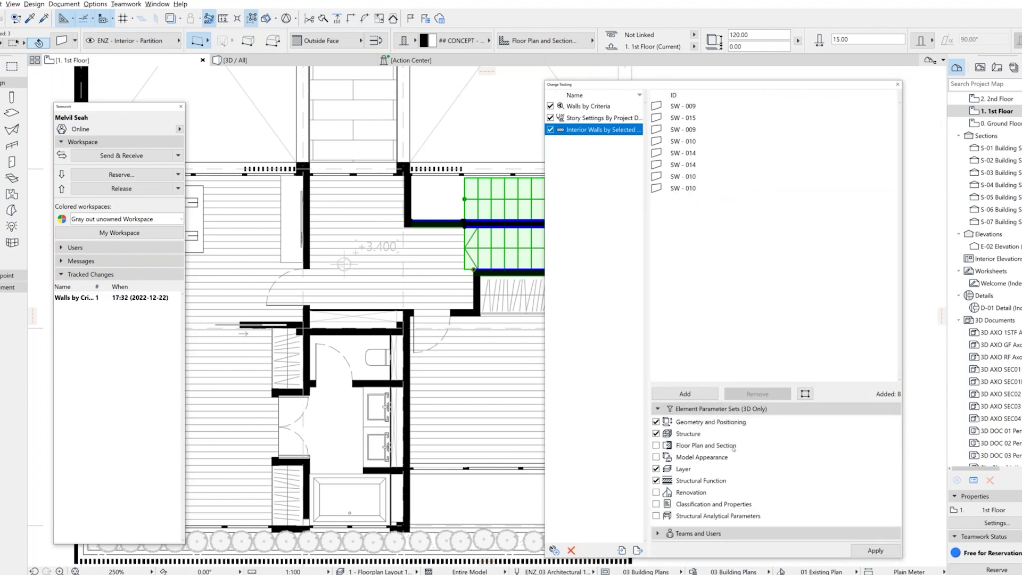
pyautogui.click(718, 534)
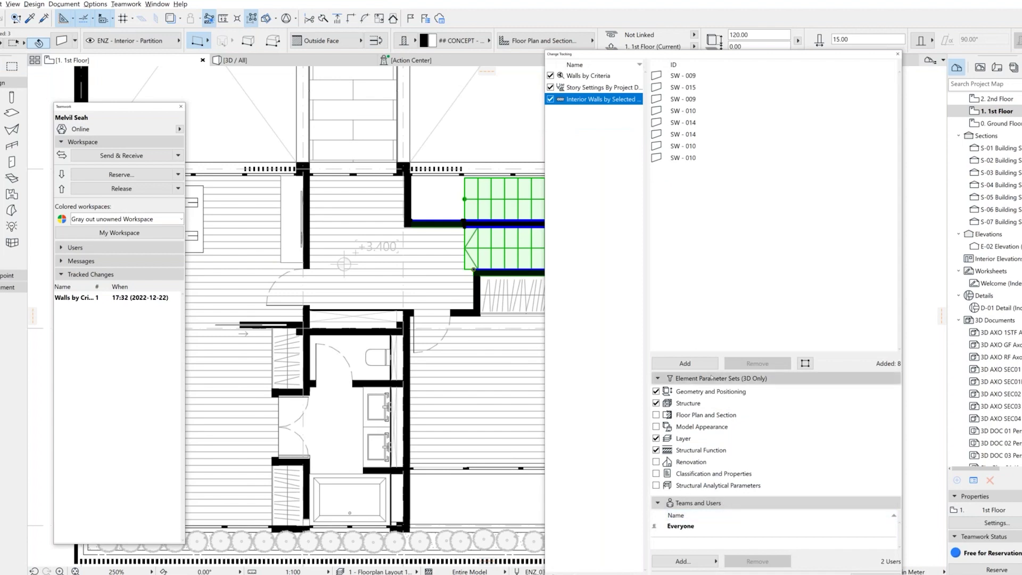
pyautogui.click(592, 88)
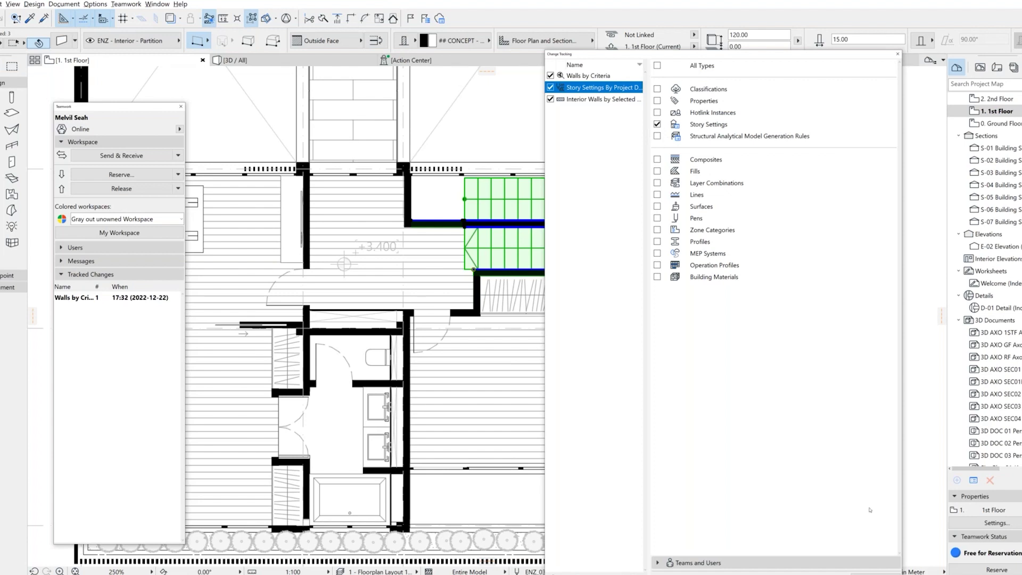
pyautogui.click(586, 221)
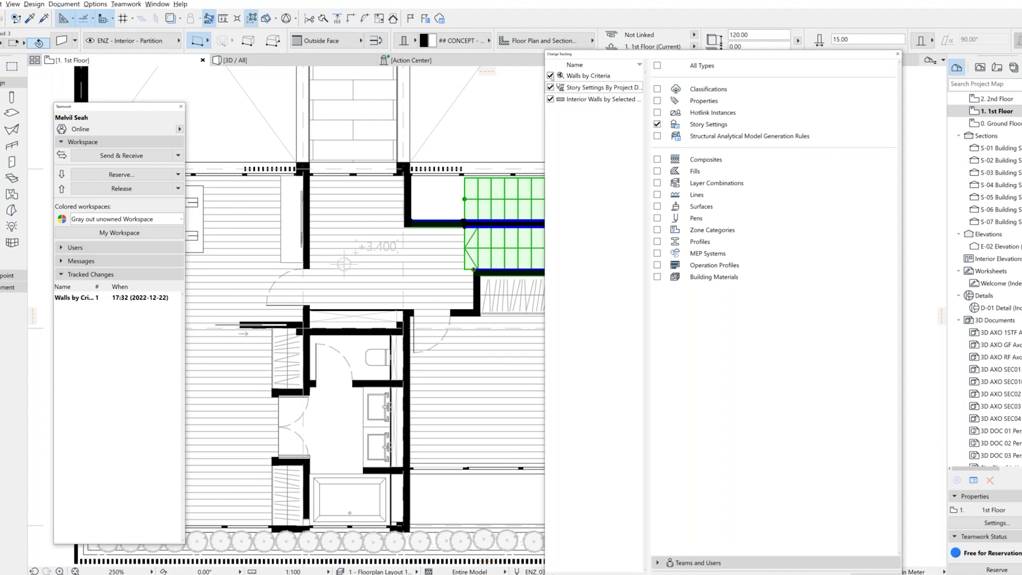
# Deactivate all three change tracking subscriptions, reactivate them, and close the Change Tracking window
pyautogui.click(550, 76)
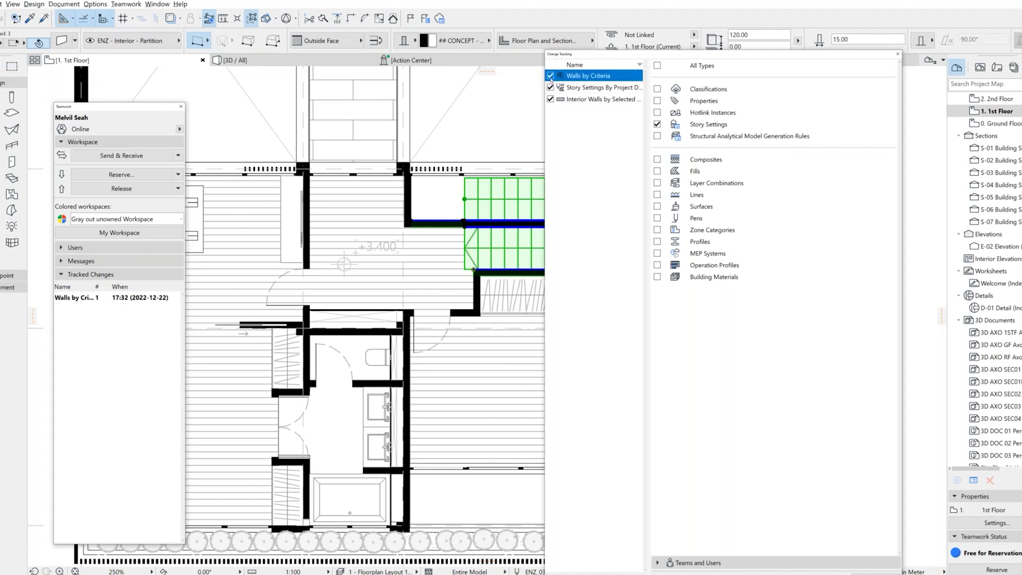
pyautogui.click(550, 88)
pyautogui.click(551, 99)
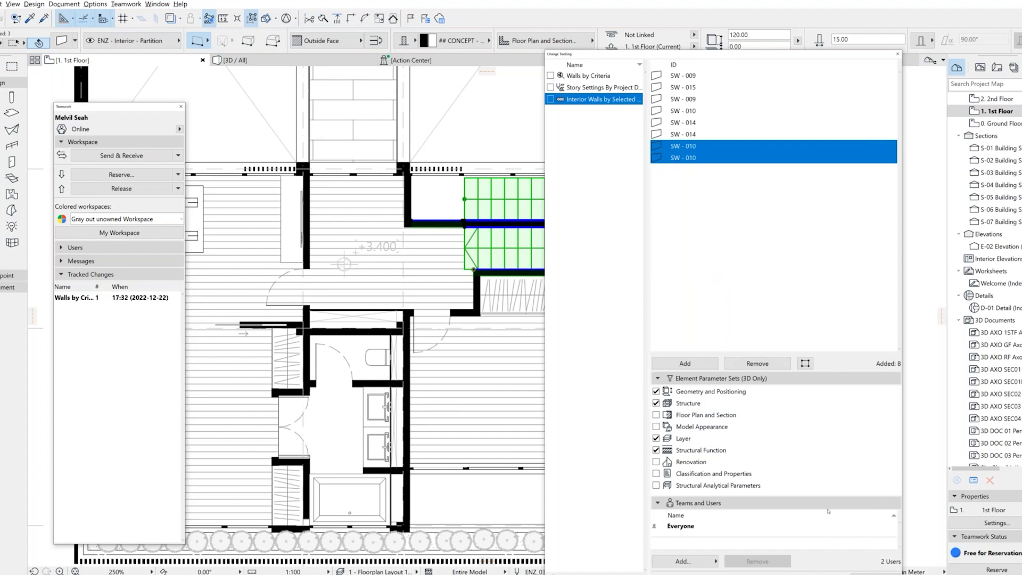
pyautogui.click(550, 76)
pyautogui.click(550, 87)
pyautogui.click(550, 99)
pyautogui.click(898, 54)
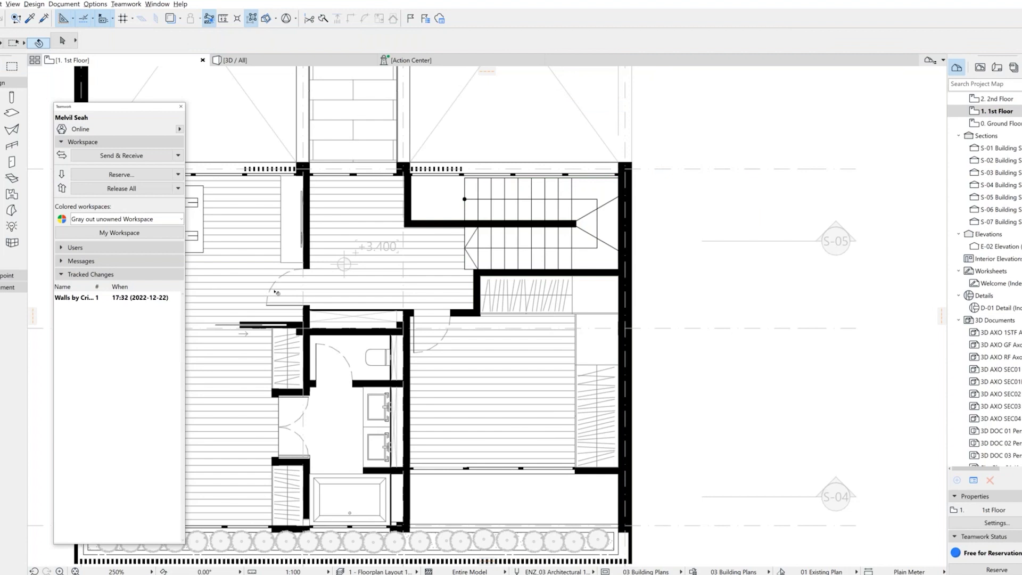
# Open the tracked changes of Walls by Criteria and locate the modified wall on the Ground Floor plan
pyautogui.click(152, 301)
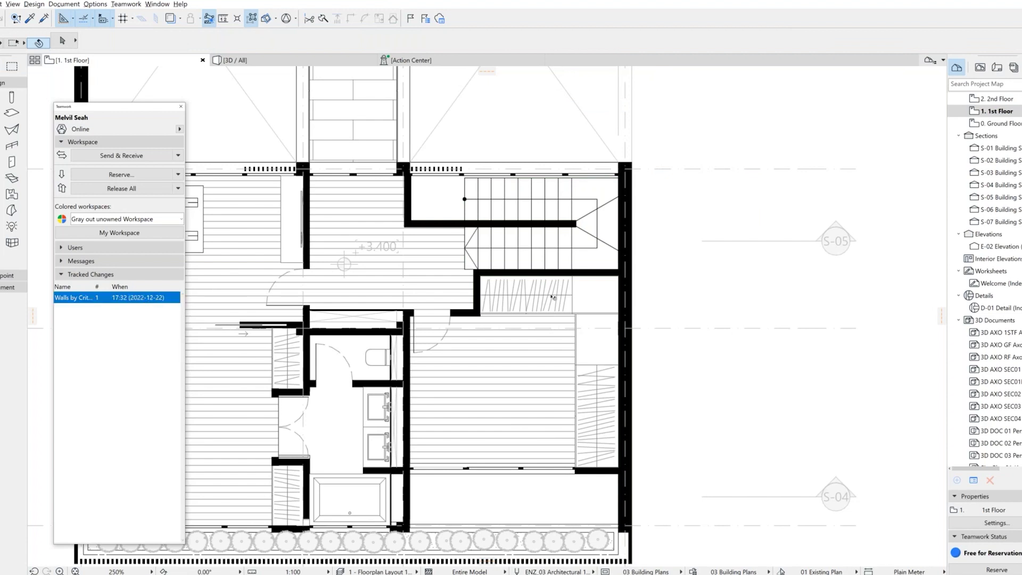
pyautogui.moveTo(734, 201); pyautogui.dragTo(228, 250)
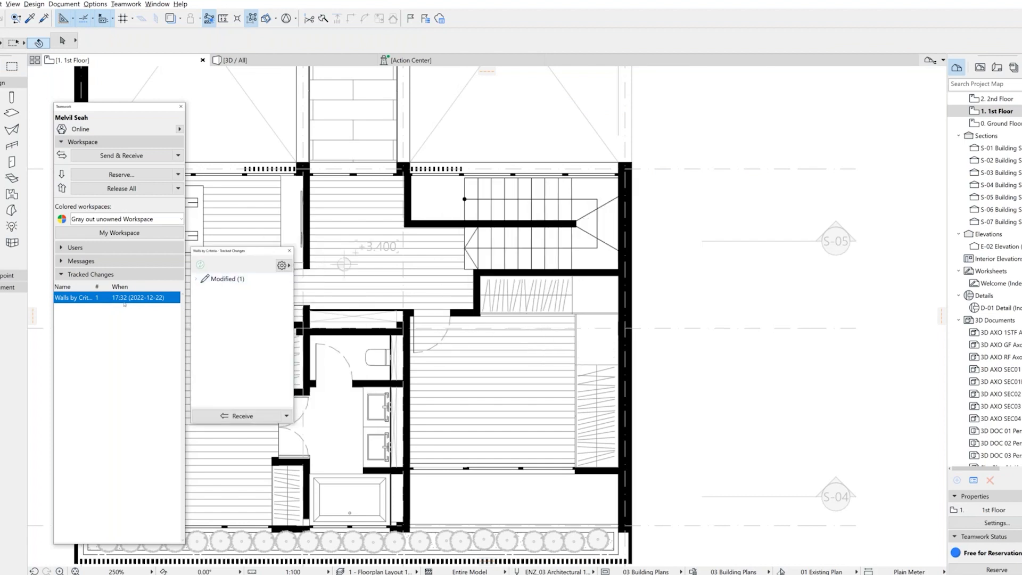
pyautogui.click(196, 279)
pyautogui.click(234, 292)
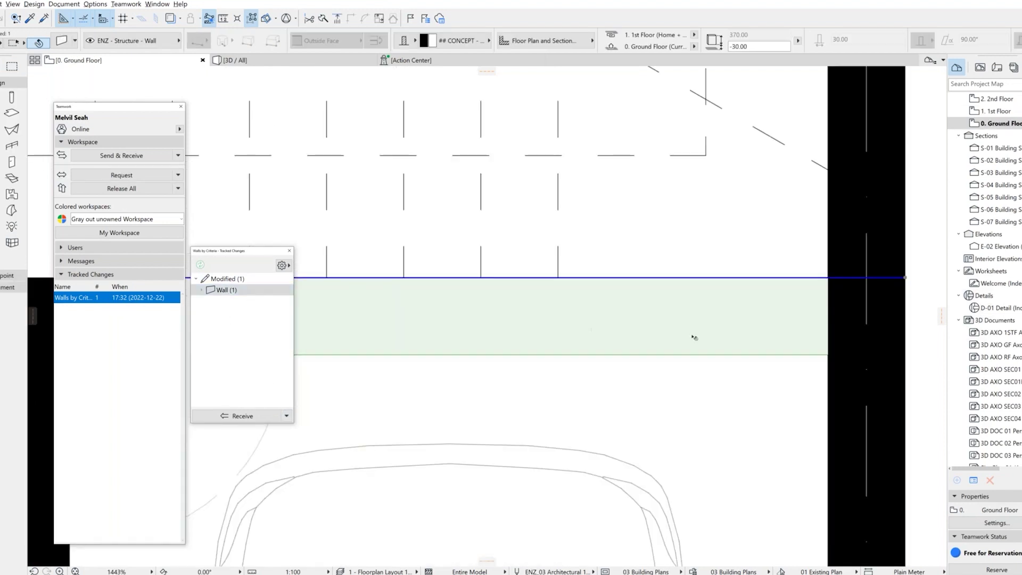
pyautogui.scroll(-5, 720, 336)
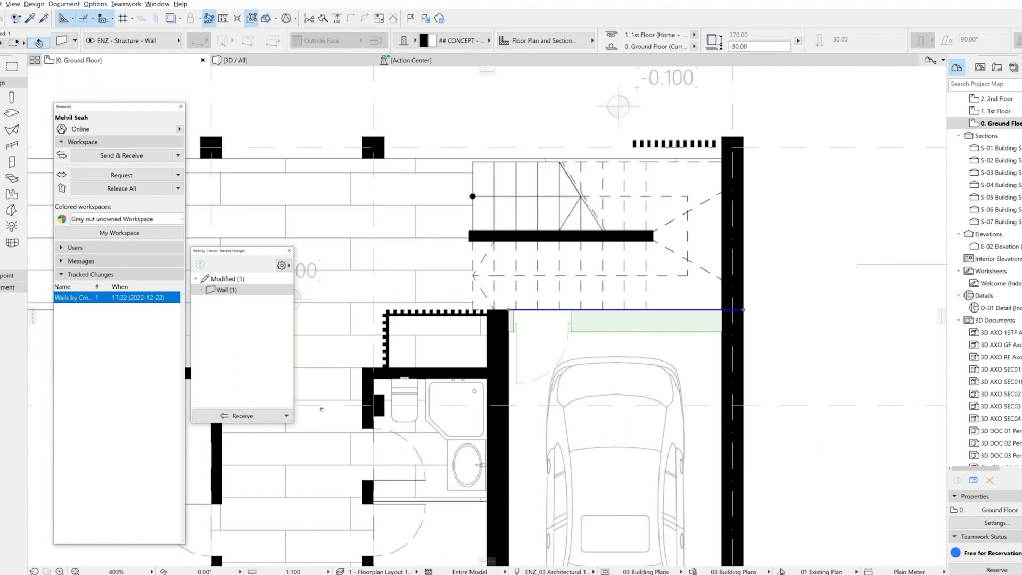
# Receive the tracked changes with a Model Compare of the old and received models, and move the Teamwork palette off the comparison settings
pyautogui.click(286, 415)
pyautogui.click(245, 430)
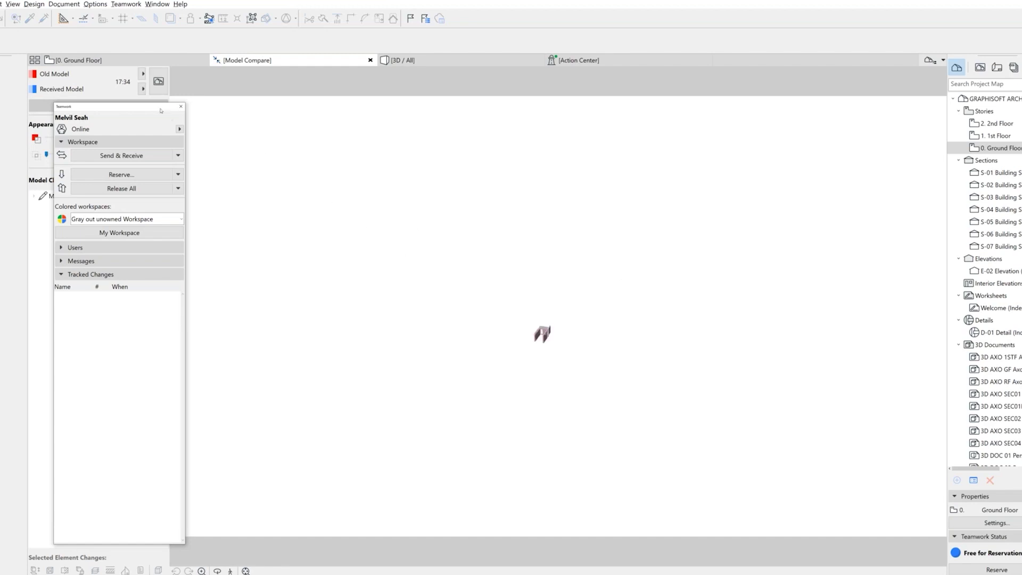
pyautogui.moveTo(161, 111); pyautogui.dragTo(885, 60)
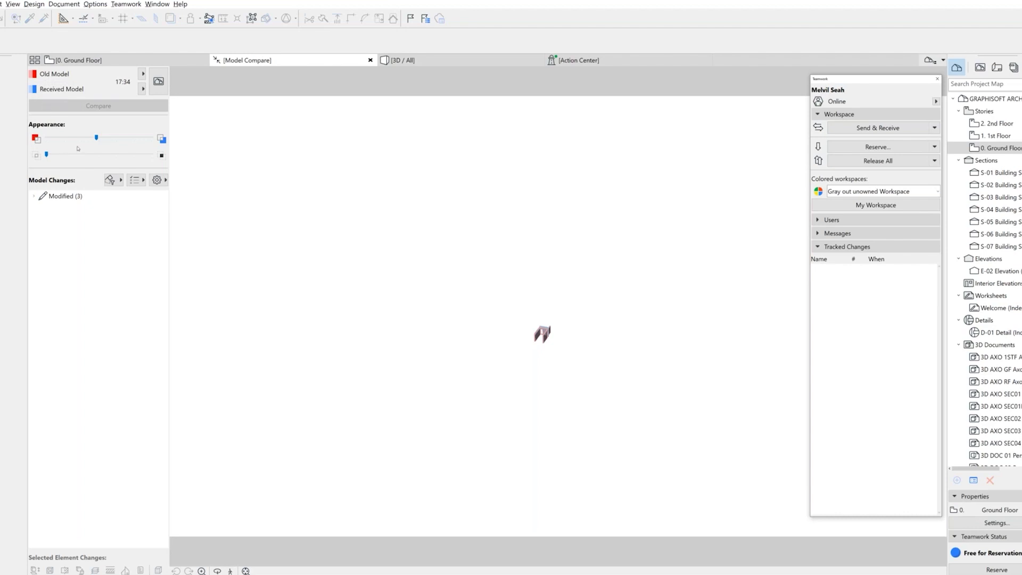
# Examine the sources available for the old model and bring the Select View dialog over the comparison
pyautogui.click(143, 74)
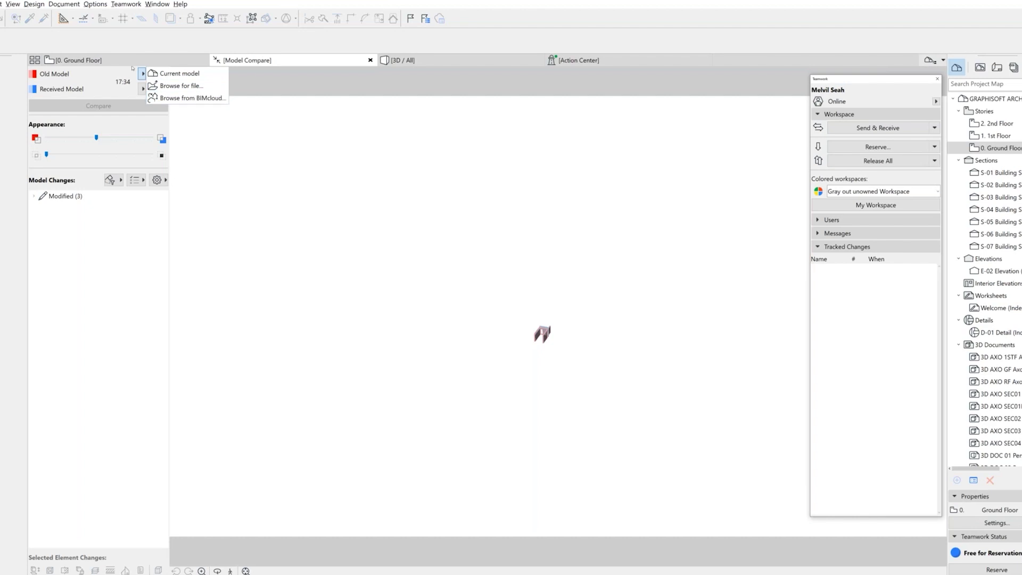
pyautogui.click(194, 99)
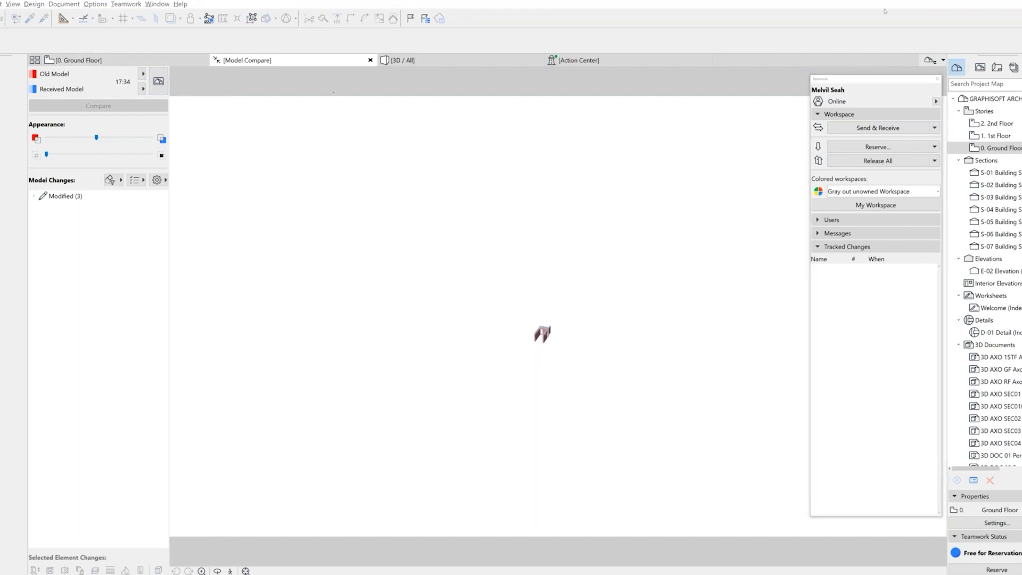
pyautogui.moveTo(991, 21); pyautogui.dragTo(449, 79)
pyautogui.moveTo(466, 82); pyautogui.dragTo(326, 99)
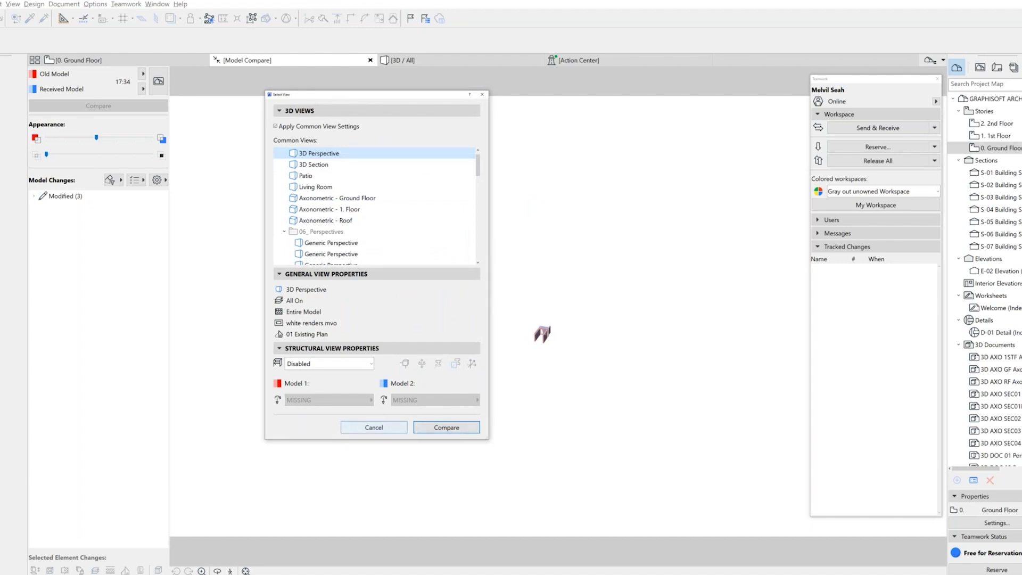
# Try separate comparison views, Axonometric - Ground Floor for Model 1 and Axonometric - 1. Floor for Model 2, and cancel the view selection
pyautogui.click(283, 128)
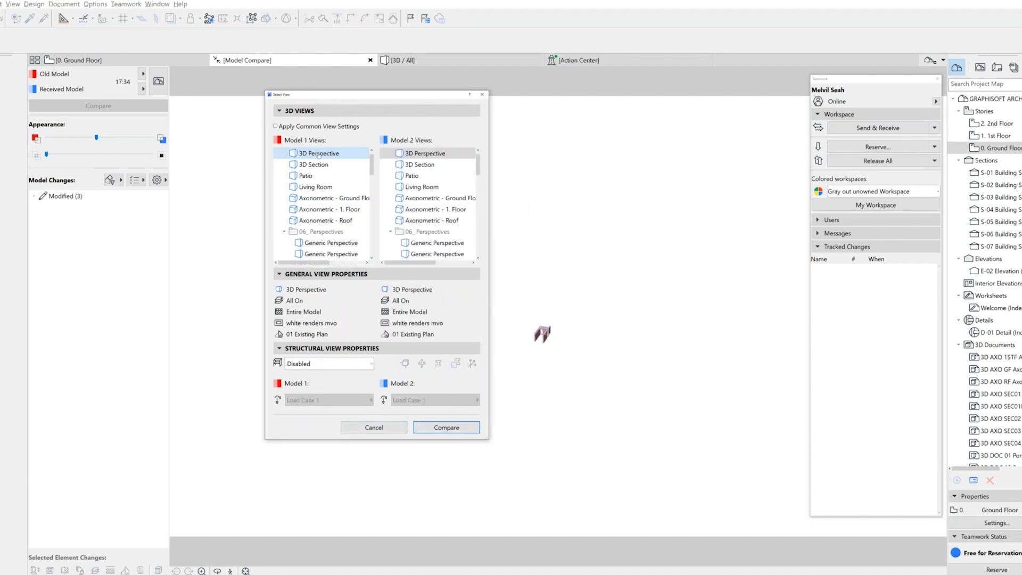
pyautogui.click(337, 198)
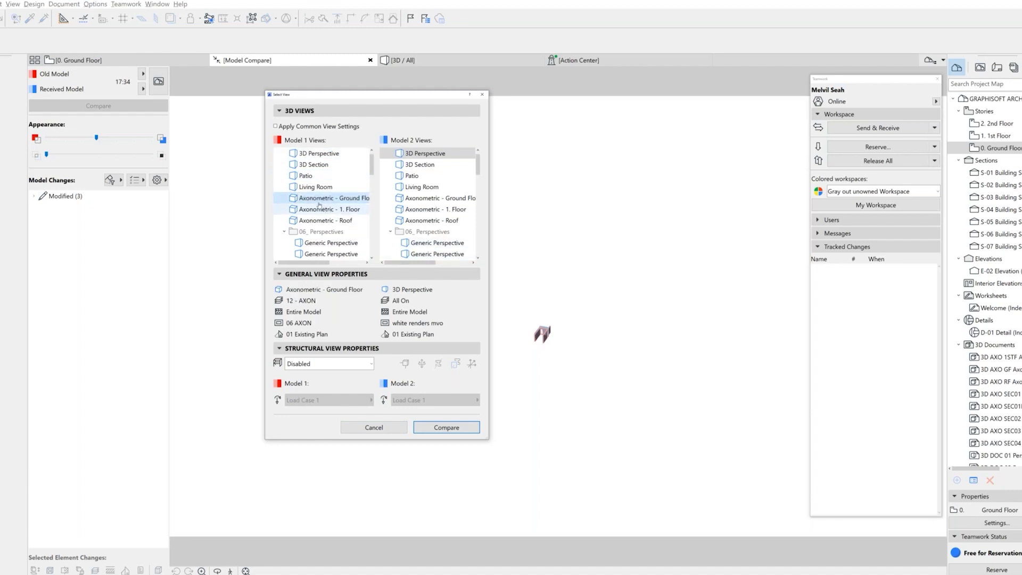
pyautogui.click(436, 211)
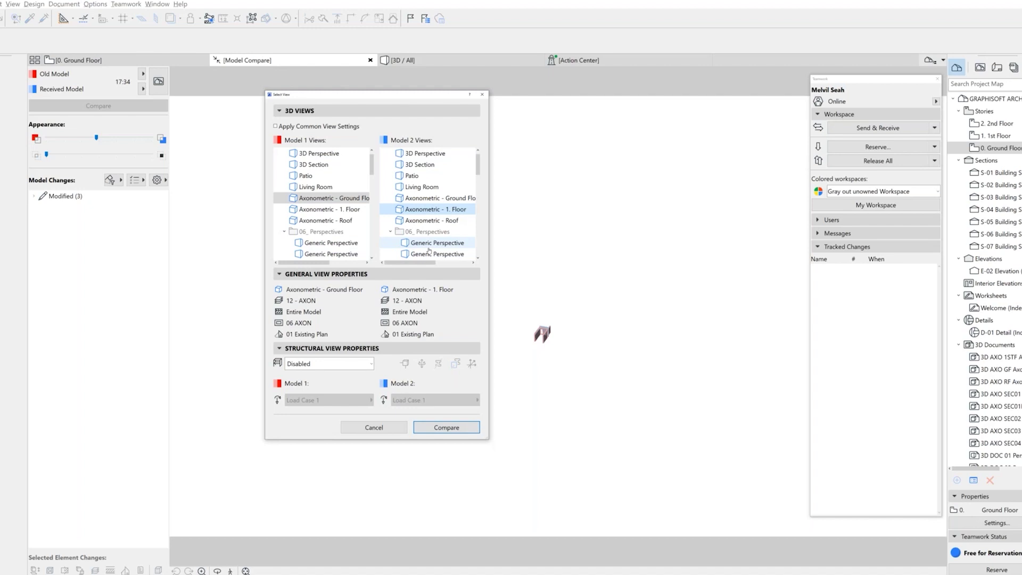
pyautogui.click(374, 427)
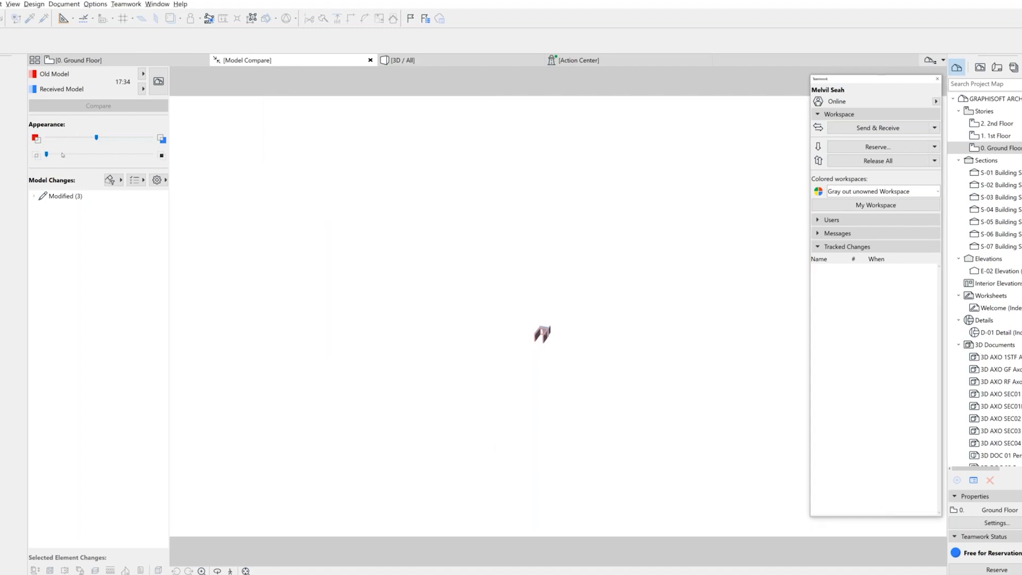
# Show the surrounding model semi-transparently in the comparison, hide it again, and shift the appearance fully to the old model
pyautogui.moveTo(46, 154); pyautogui.dragTo(99, 163)
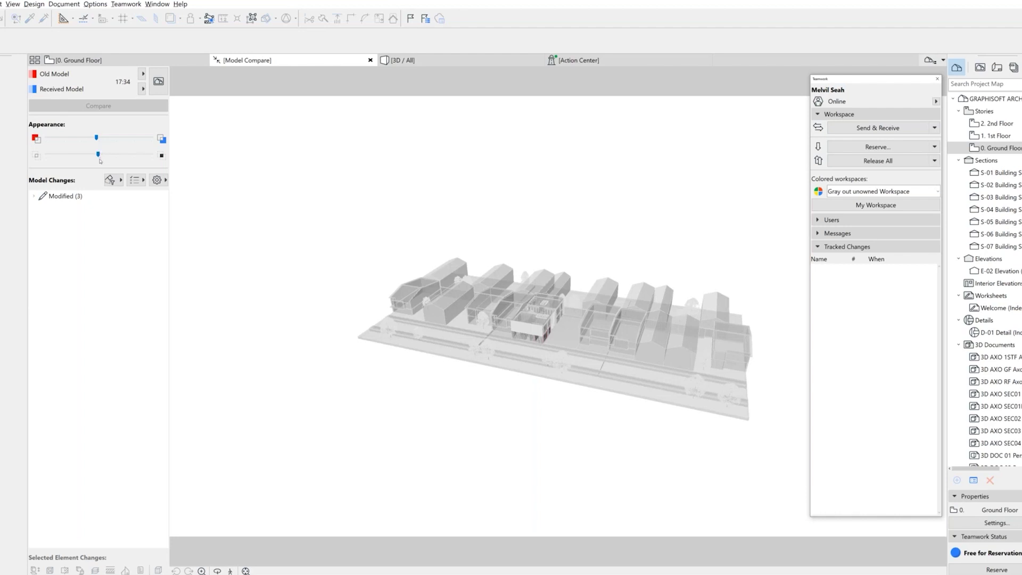
pyautogui.moveTo(98, 155); pyautogui.dragTo(49, 156)
pyautogui.moveTo(46, 155)
pyautogui.mouseDown()
pyautogui.moveTo(156, 158)
pyautogui.moveTo(99, 158)
pyautogui.moveTo(113, 138)
pyautogui.moveTo(47, 139)
pyautogui.mouseUp()
pyautogui.moveTo(38, 155); pyautogui.dragTo(45, 153)
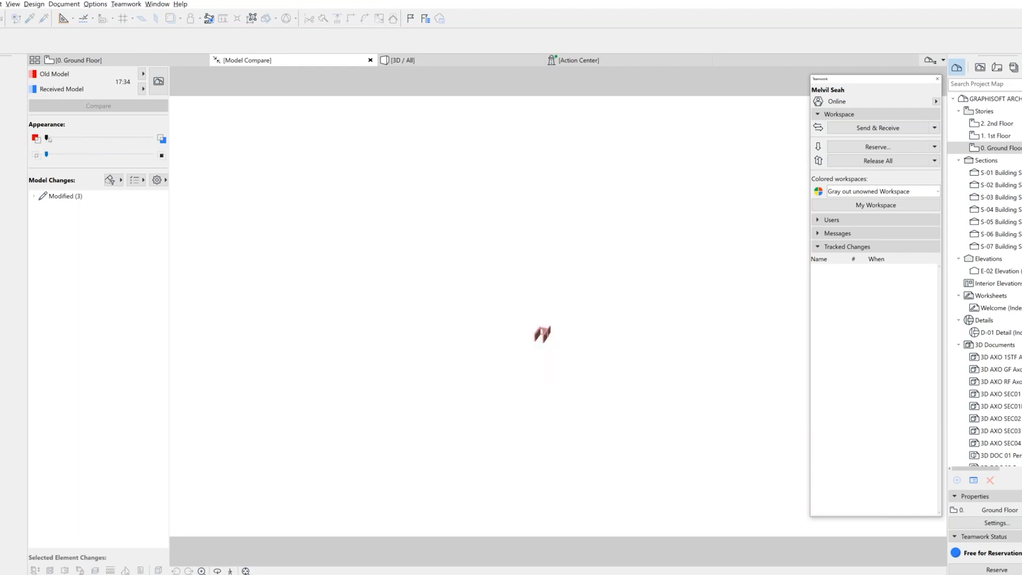
# Shift the comparison appearance fully to the received model, and set it midway to overlay both models
pyautogui.scroll(5, 540, 322)
pyautogui.moveTo(46, 139); pyautogui.dragTo(169, 140)
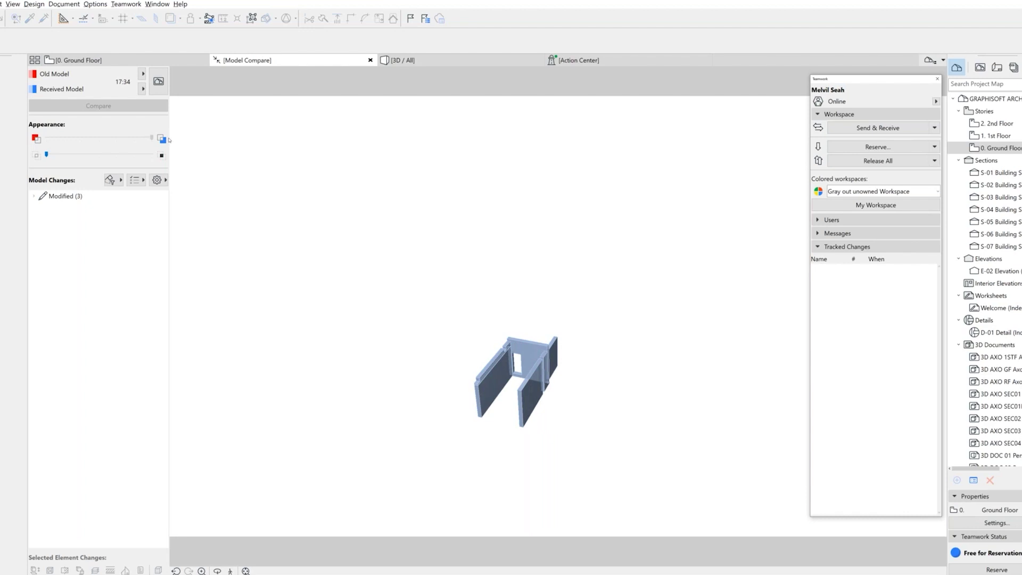
pyautogui.moveTo(152, 138); pyautogui.dragTo(99, 139)
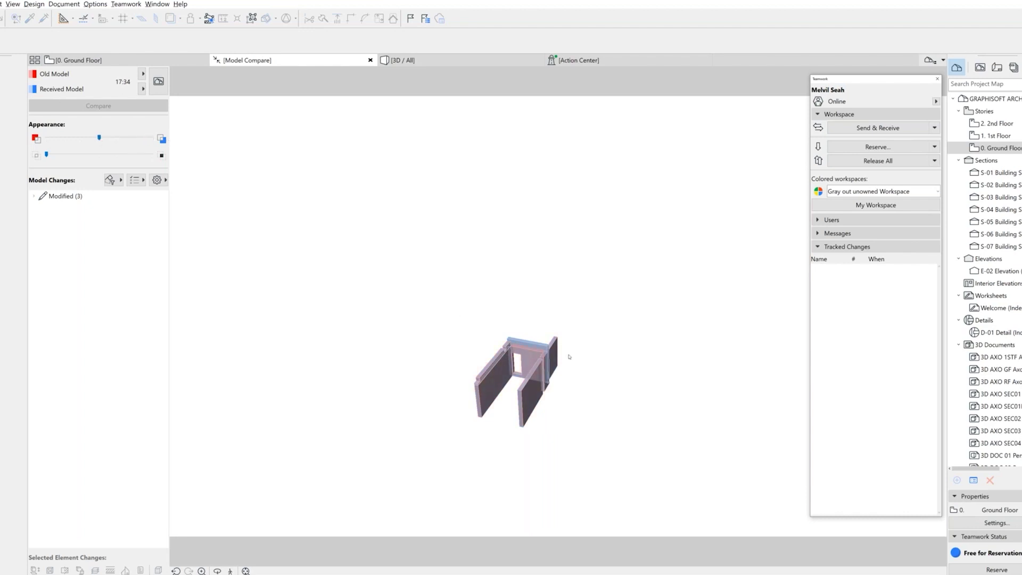
pyautogui.scroll(3, 568, 356)
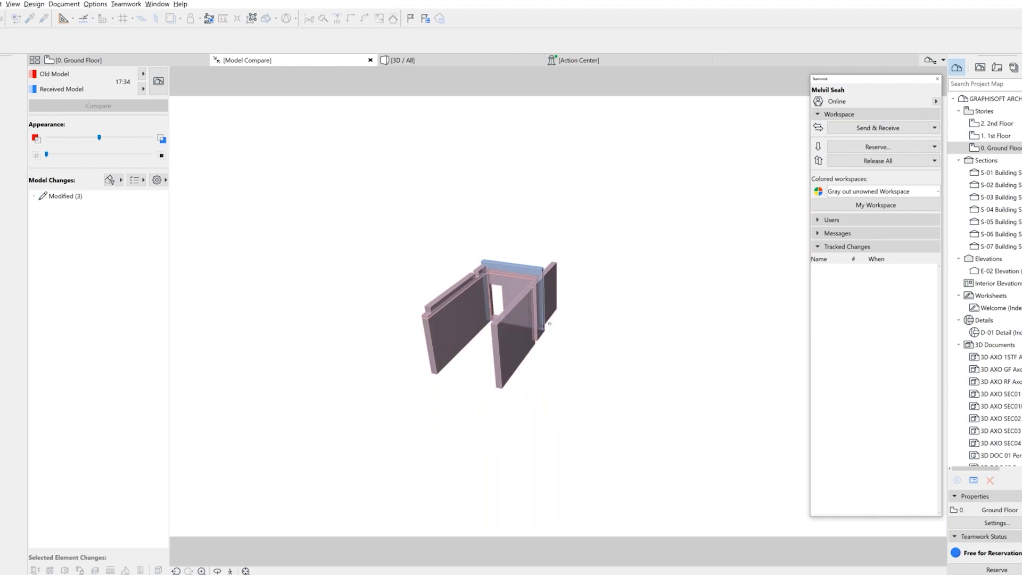
# List the modified walls and highlight the second SW - 008 and the SW - 010 wall in the comparison
pyautogui.doubleClick(51, 198)
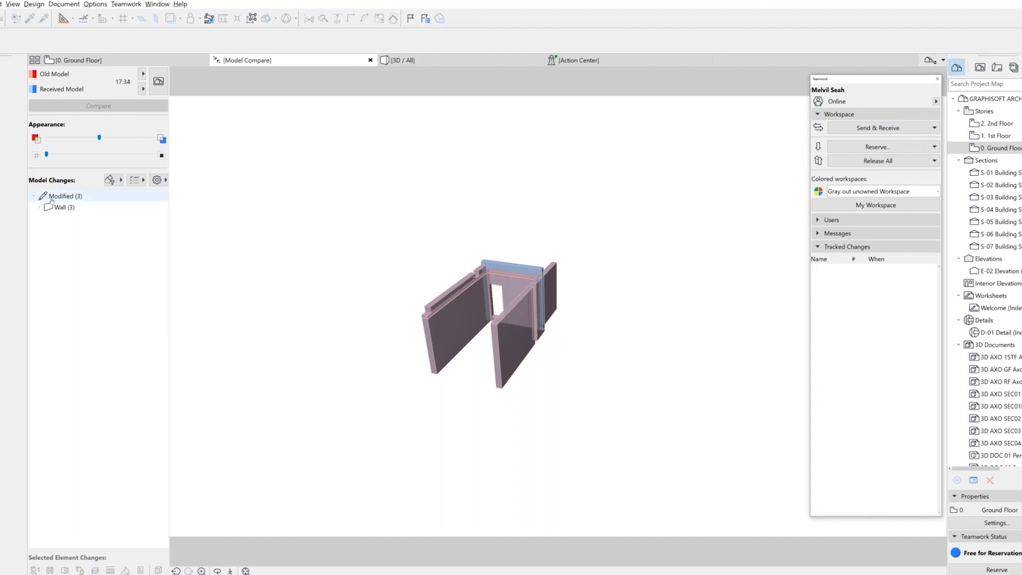
pyautogui.doubleClick(58, 207)
pyautogui.click(81, 221)
pyautogui.click(96, 231)
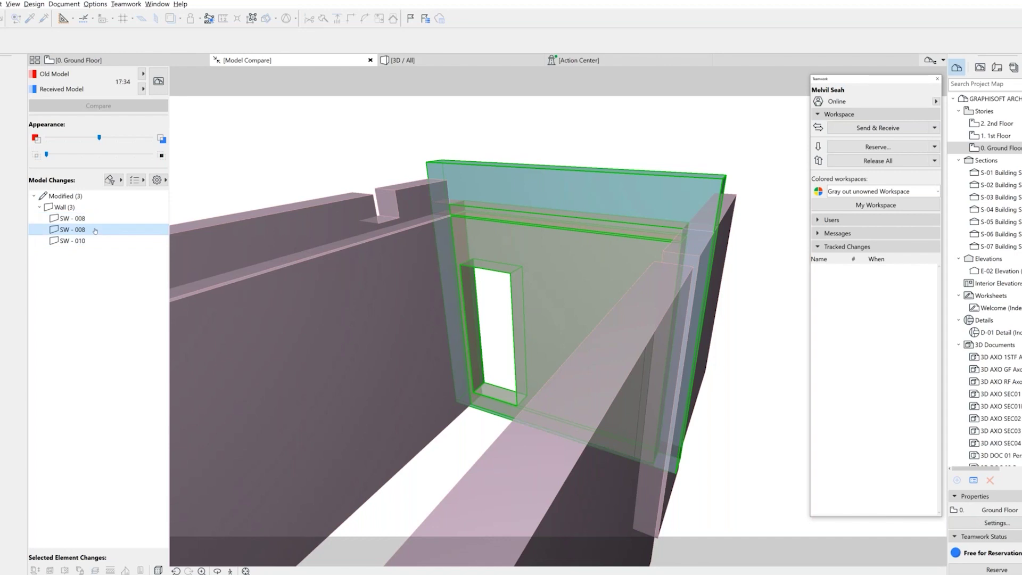
pyautogui.click(130, 242)
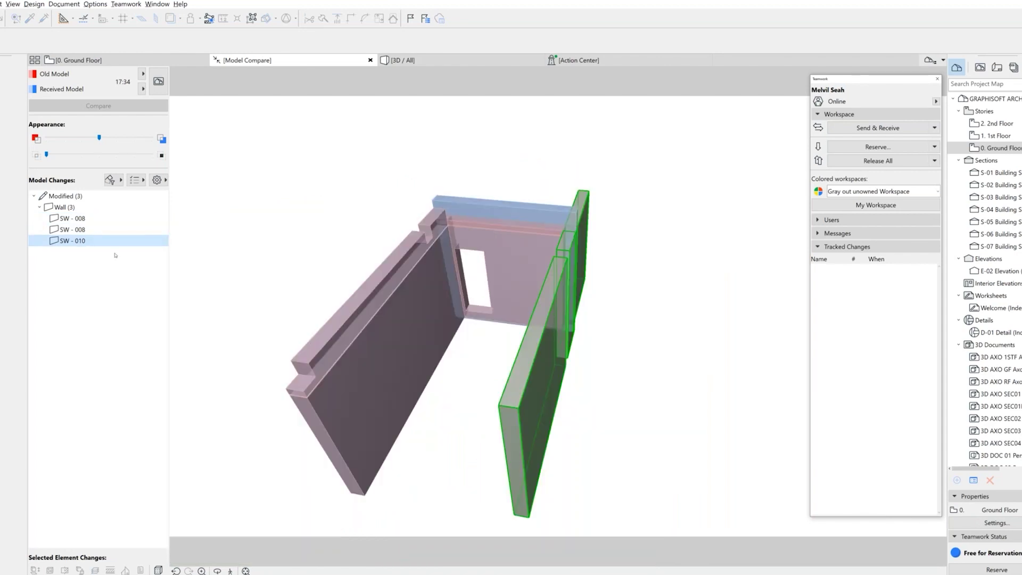
# Try the Interior Walls by Selected Elements subscription as the comparison criteria and return to Walls by Criteria
pyautogui.click(110, 180)
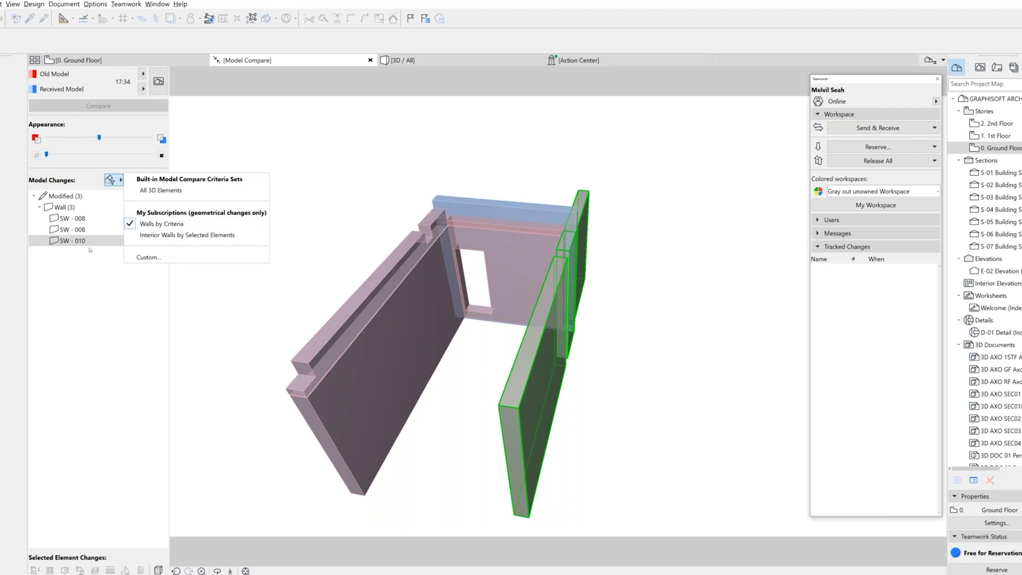
pyautogui.click(179, 235)
pyautogui.click(111, 180)
pyautogui.click(150, 224)
# Set the comparison criteria to All 3D Elements and highlight the modified slab SLA - 023
pyautogui.click(111, 180)
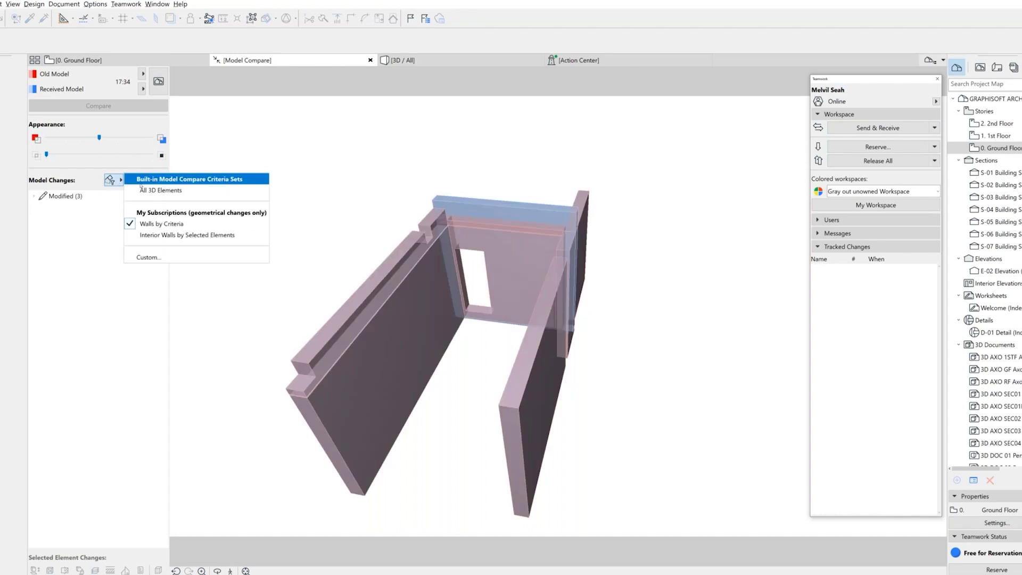
pyautogui.click(160, 190)
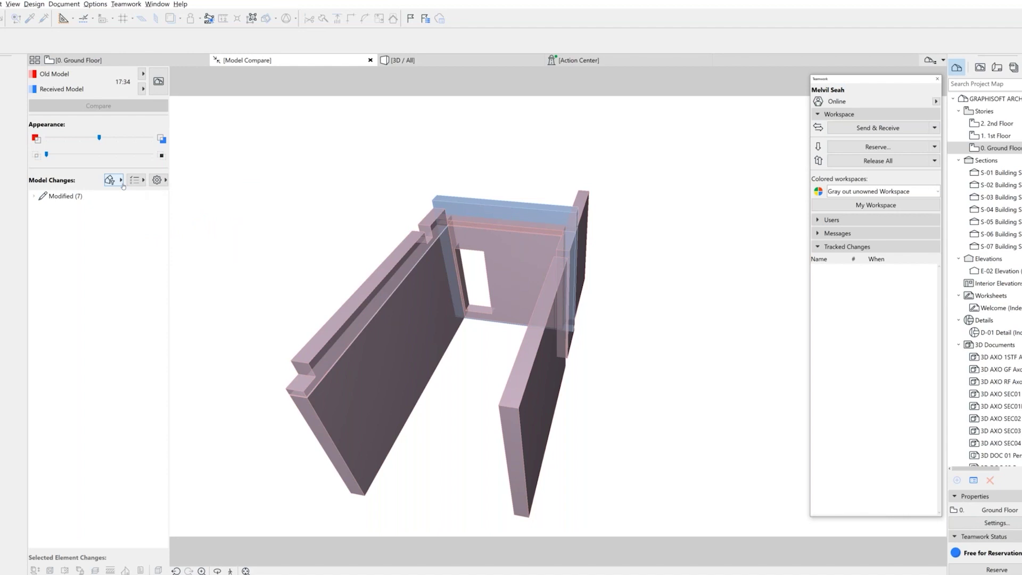
pyautogui.click(38, 196)
pyautogui.click(35, 196)
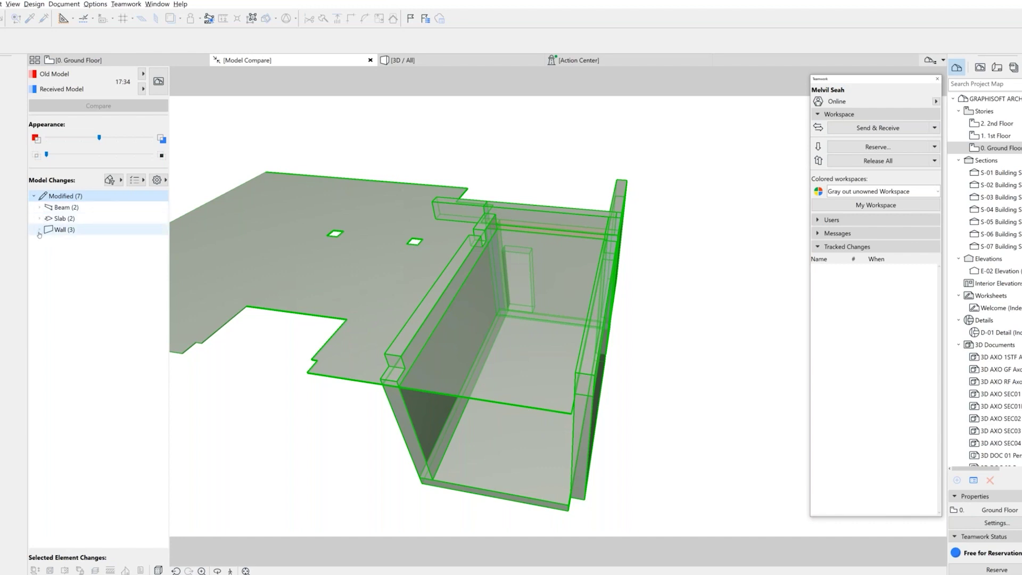
pyautogui.click(40, 230)
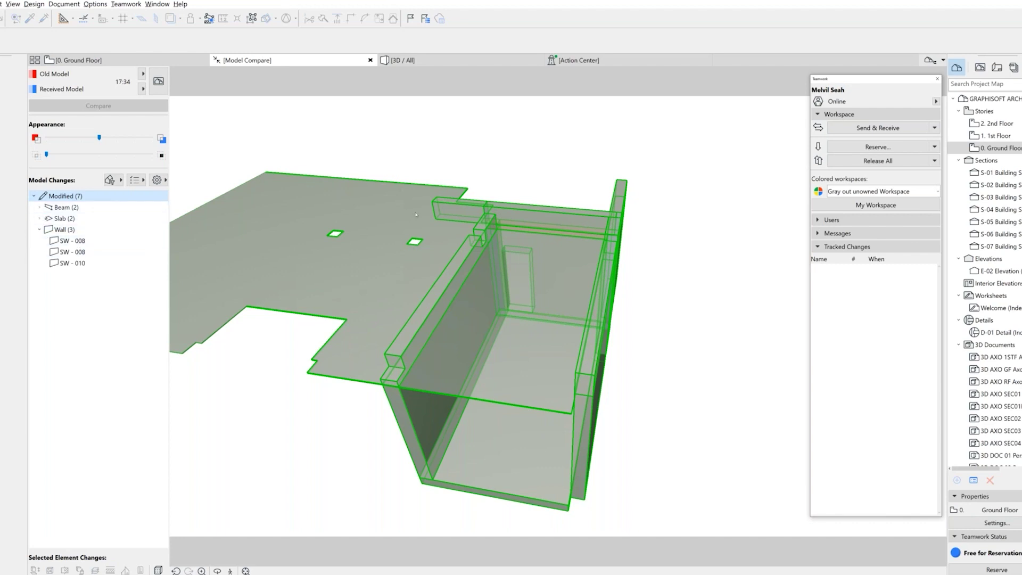
pyautogui.click(39, 219)
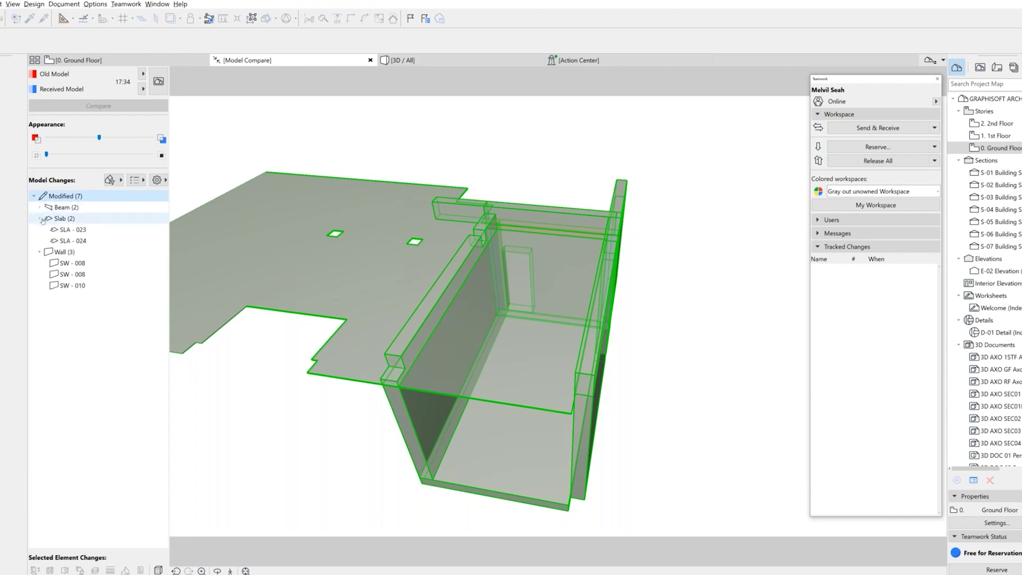
pyautogui.click(74, 230)
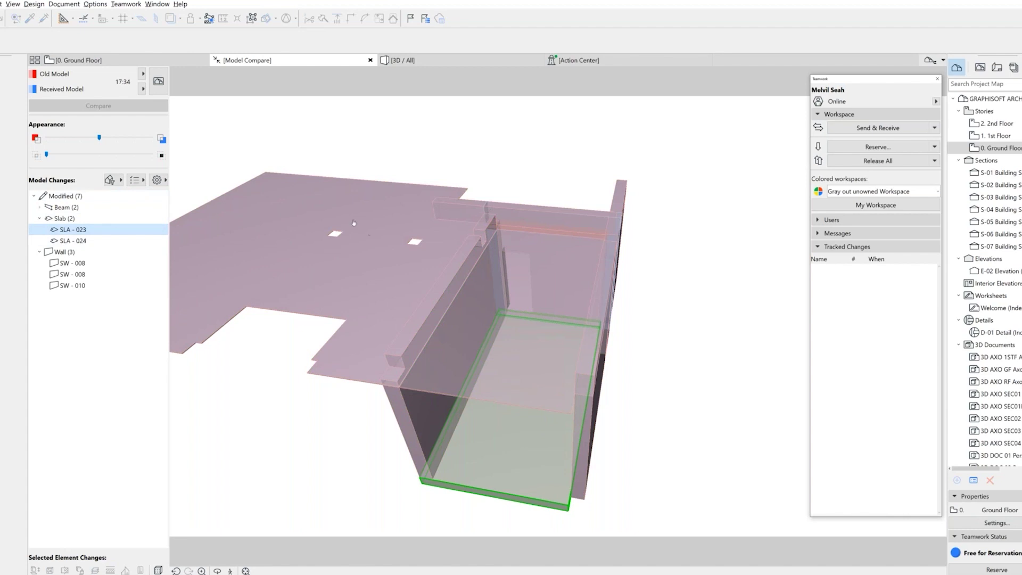
# Examine the checklist of element data categories considered by the model comparison
pyautogui.click(113, 180)
pyautogui.click(113, 180)
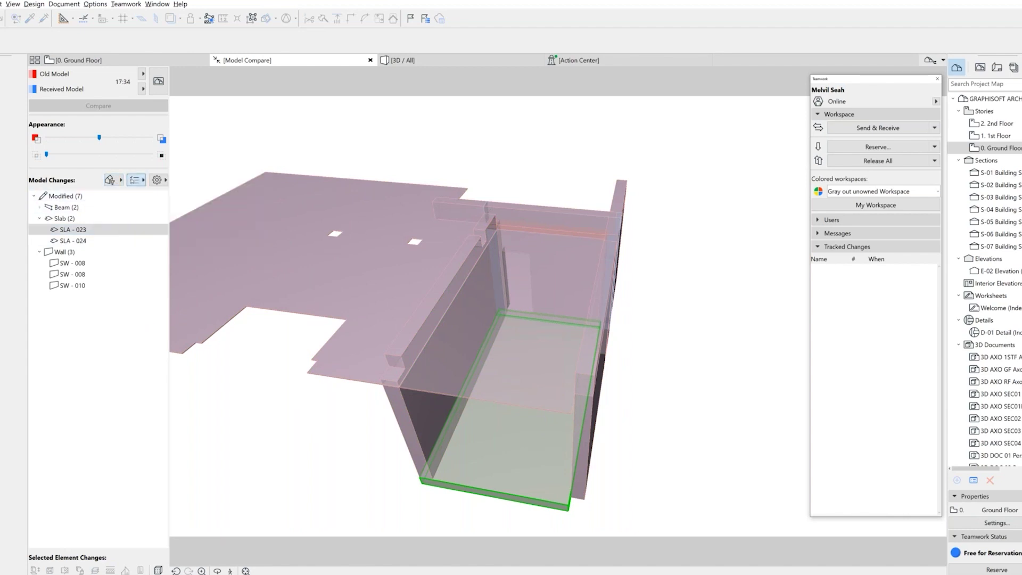
pyautogui.click(136, 180)
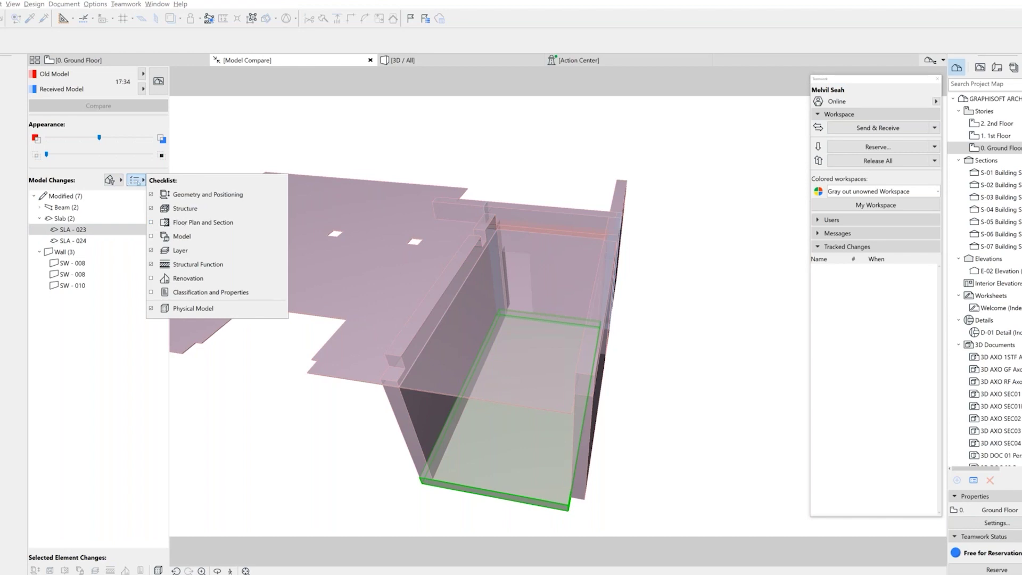
# Add Source to the grouping of the model changes and order the levels as Source, Tool and Status
pyautogui.click(157, 180)
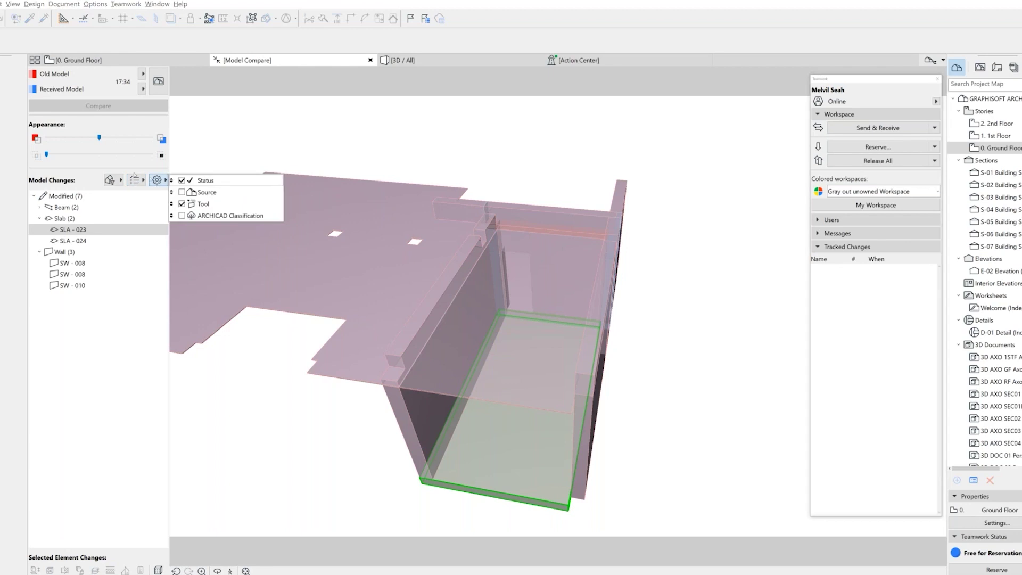
pyautogui.click(182, 192)
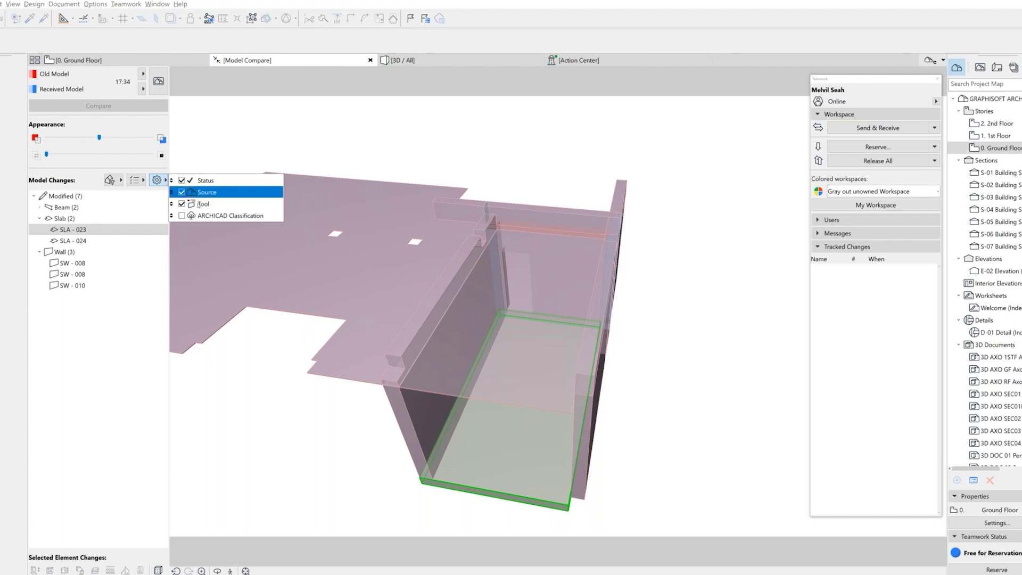
pyautogui.moveTo(172, 203)
pyautogui.mouseDown()
pyautogui.moveTo(173, 181)
pyautogui.moveTo(173, 193)
pyautogui.mouseUp()
pyautogui.click(156, 194)
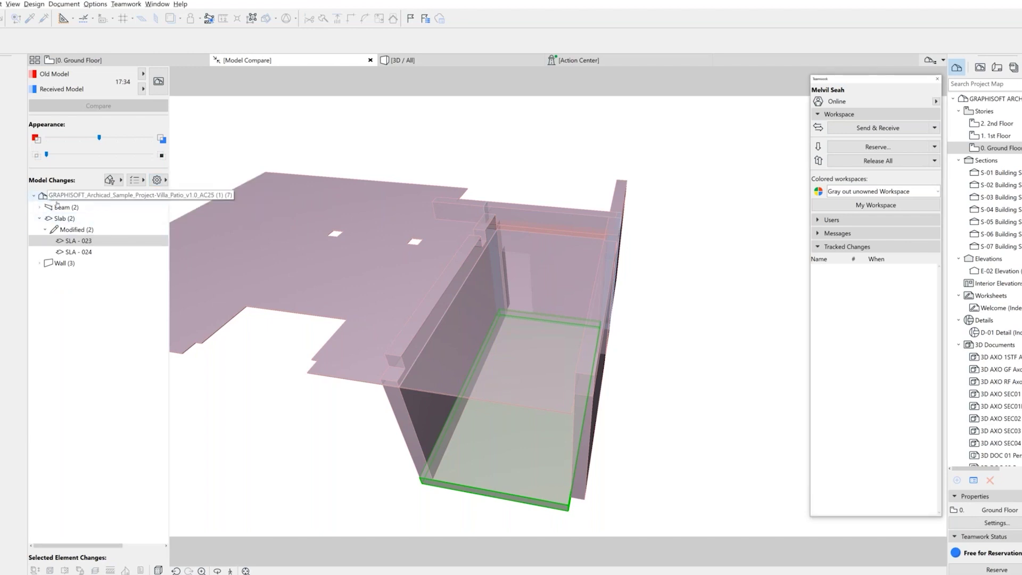
# Inspect the regrouped changes by highlighting all elements, both BMR - 003 beams, slab SLA - 023 and the first SW - 008 wall
pyautogui.click(68, 198)
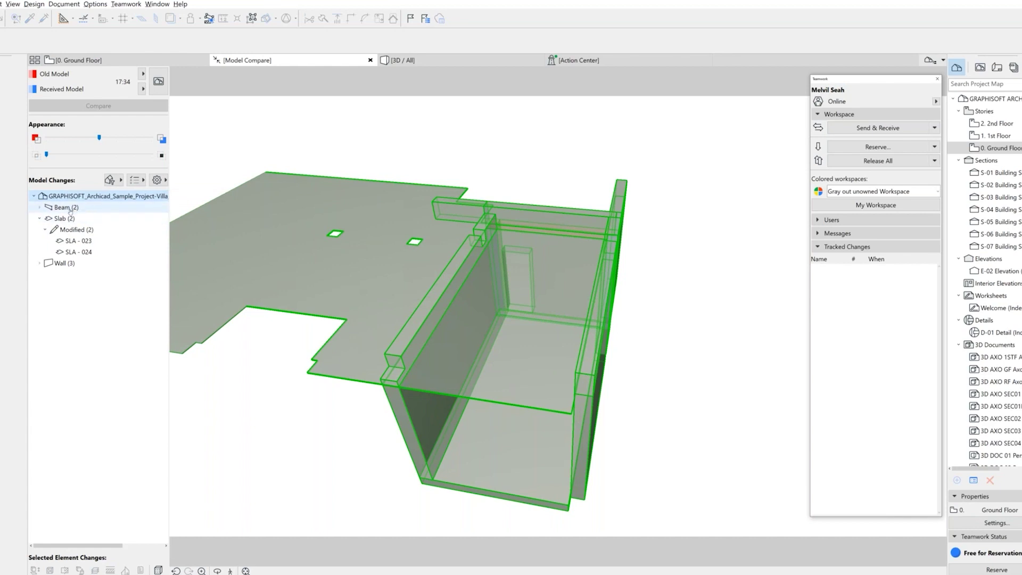
pyautogui.click(39, 207)
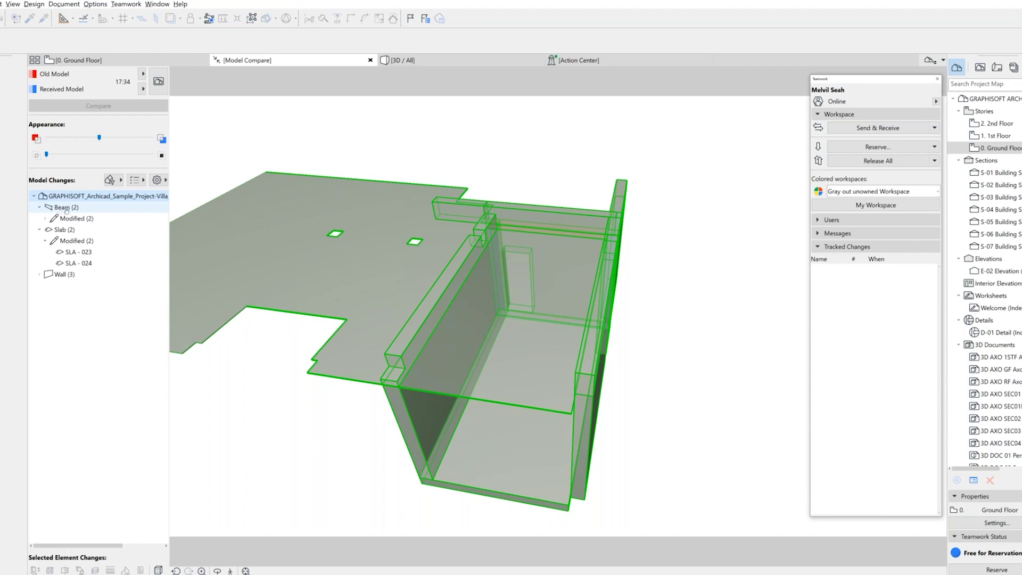
pyautogui.click(45, 218)
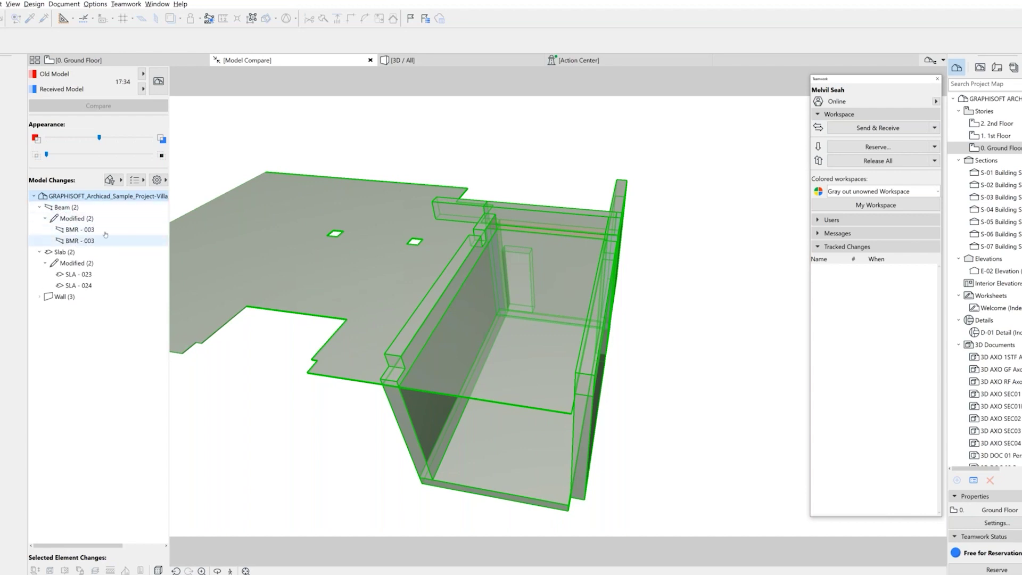
pyautogui.click(88, 229)
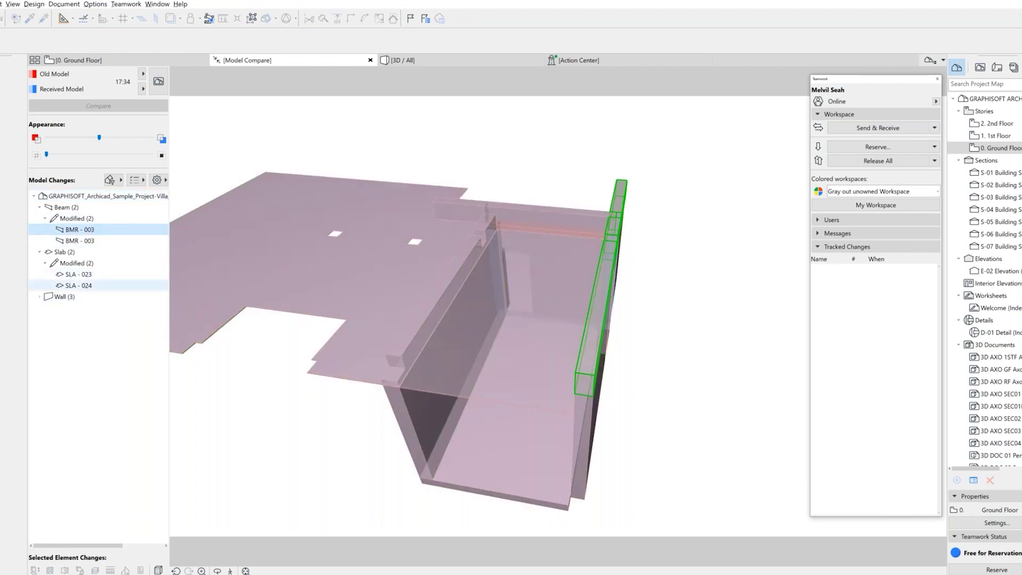
pyautogui.click(80, 241)
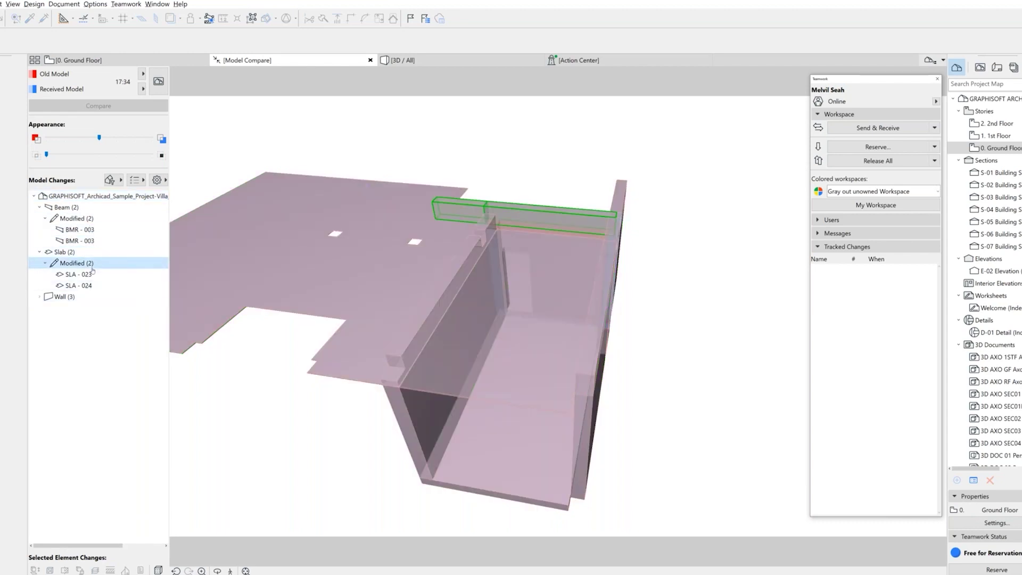
pyautogui.click(69, 274)
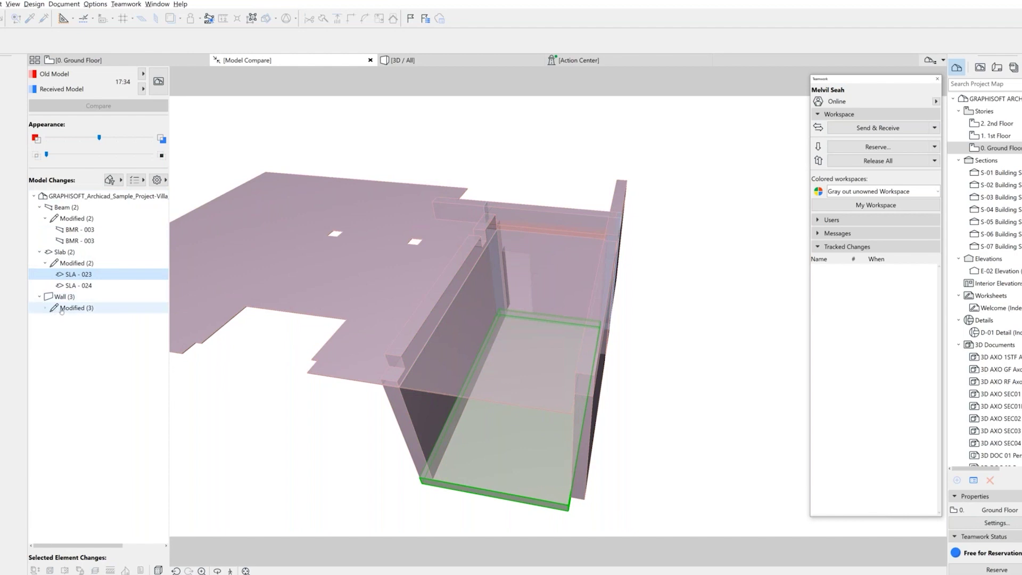
pyautogui.click(40, 297)
pyautogui.click(68, 319)
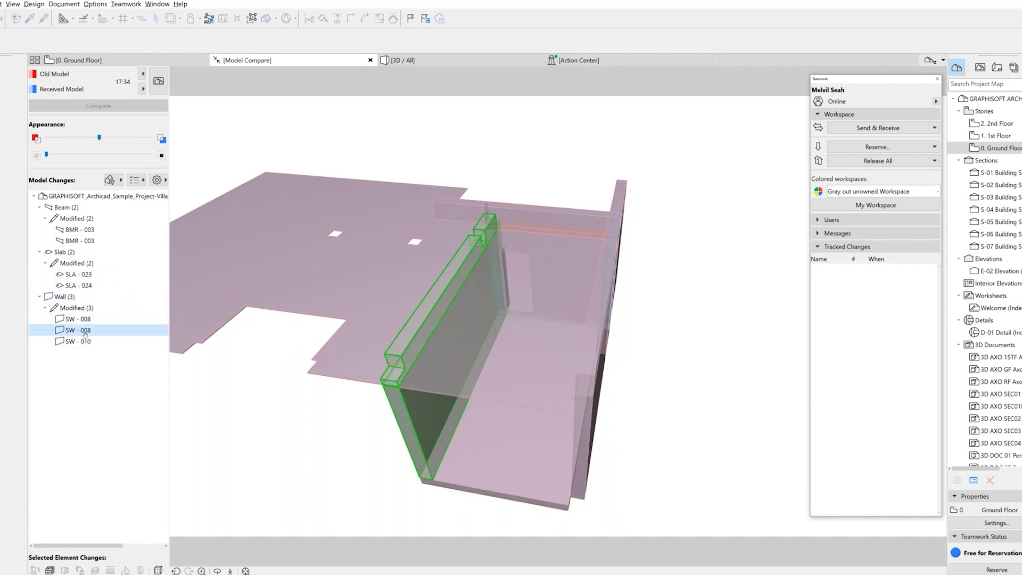
# Select the second modified SW - 008 wall on the floor plan and return to the model comparison
pyautogui.click(85, 330)
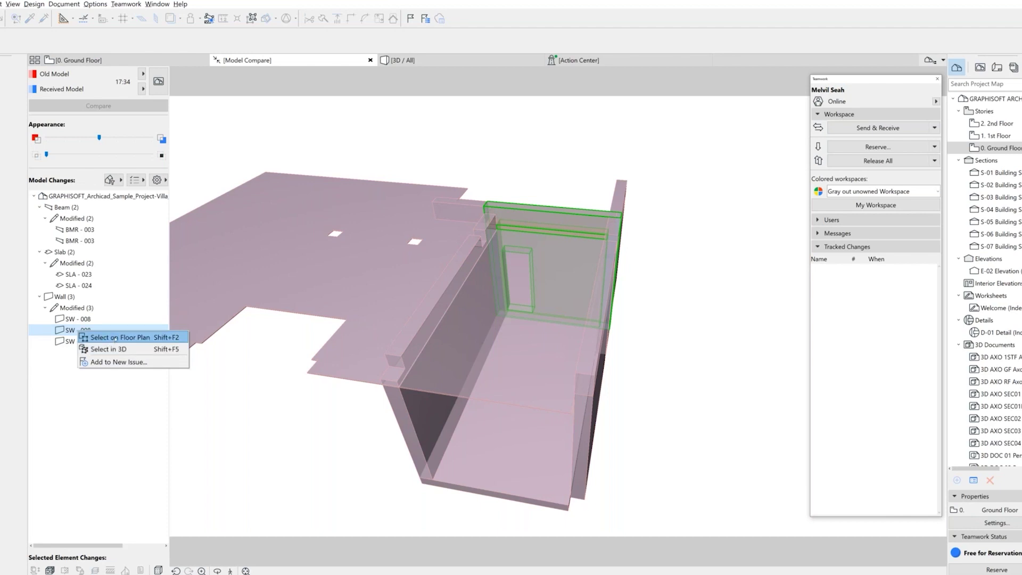
pyautogui.click(116, 337)
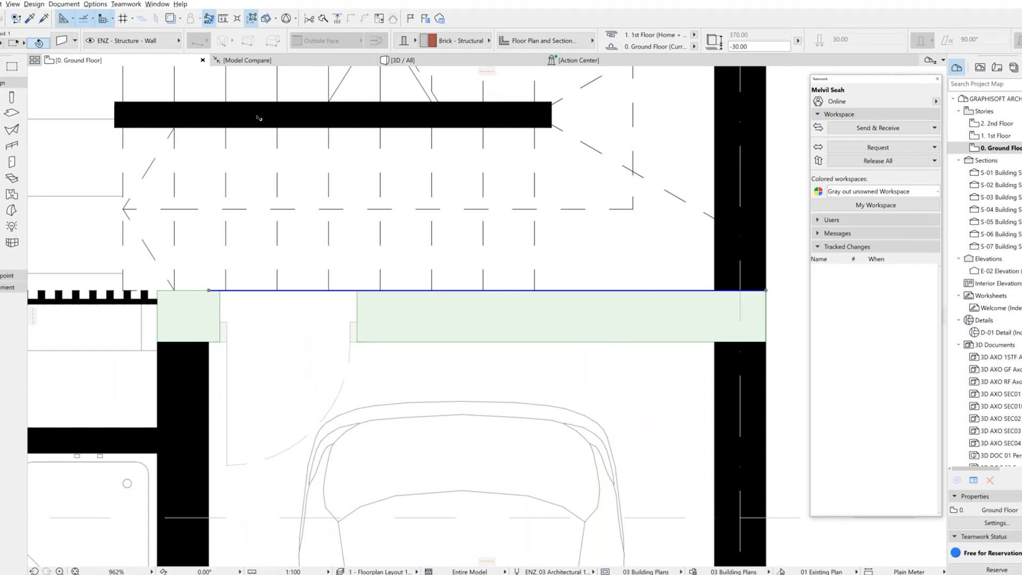
pyautogui.click(276, 62)
# Show only the selected SW - 008 wall in the comparison view and review its other available commands
pyautogui.rightClick(96, 330)
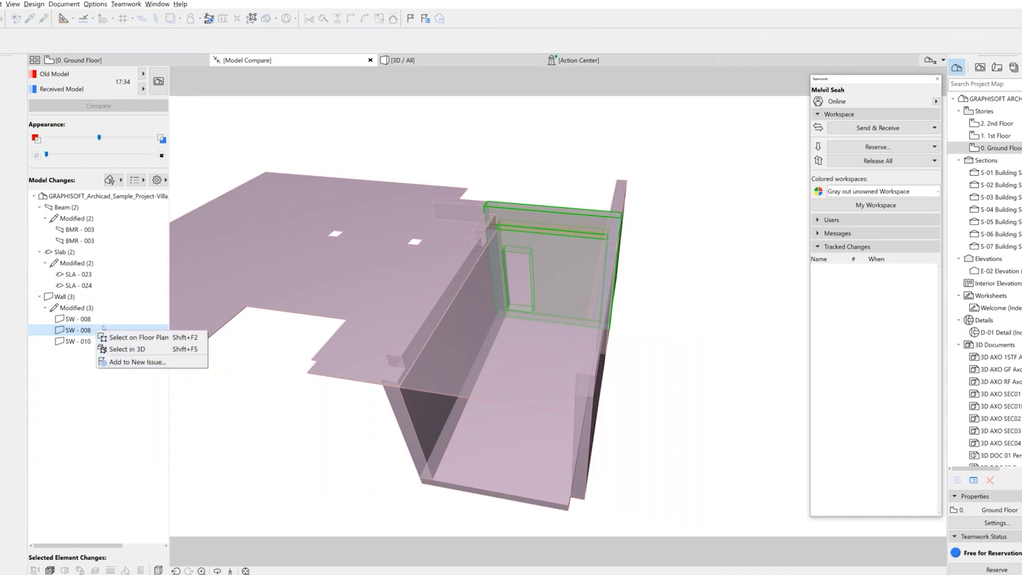
pyautogui.rightClick(551, 224)
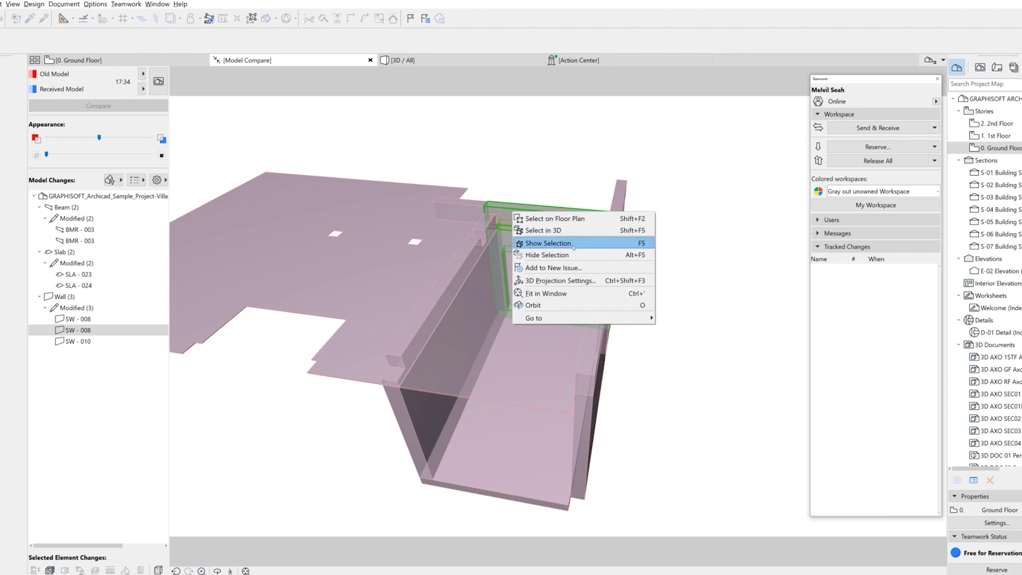
pyautogui.click(548, 243)
pyautogui.rightClick(550, 216)
pyautogui.rightClick(538, 190)
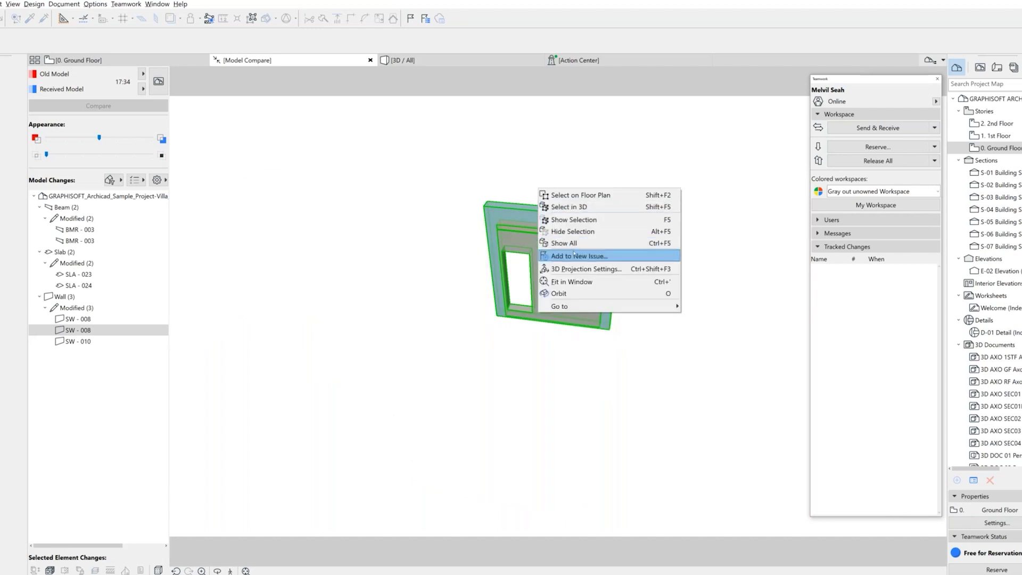
pyautogui.click(376, 230)
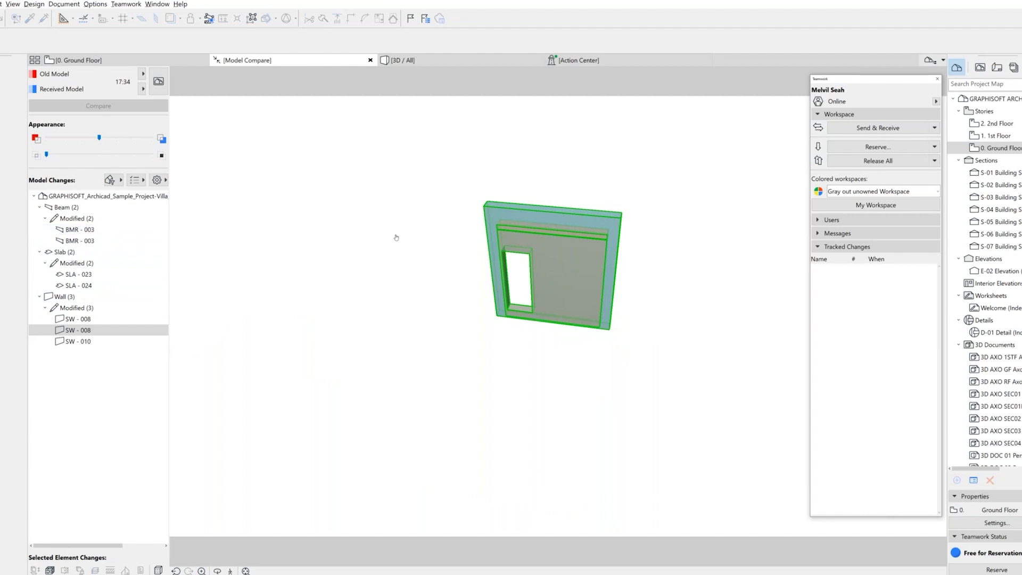
# Show only the SW - 008 wall in the comparison and try to add it to a new issue
pyautogui.rightClick(393, 235)
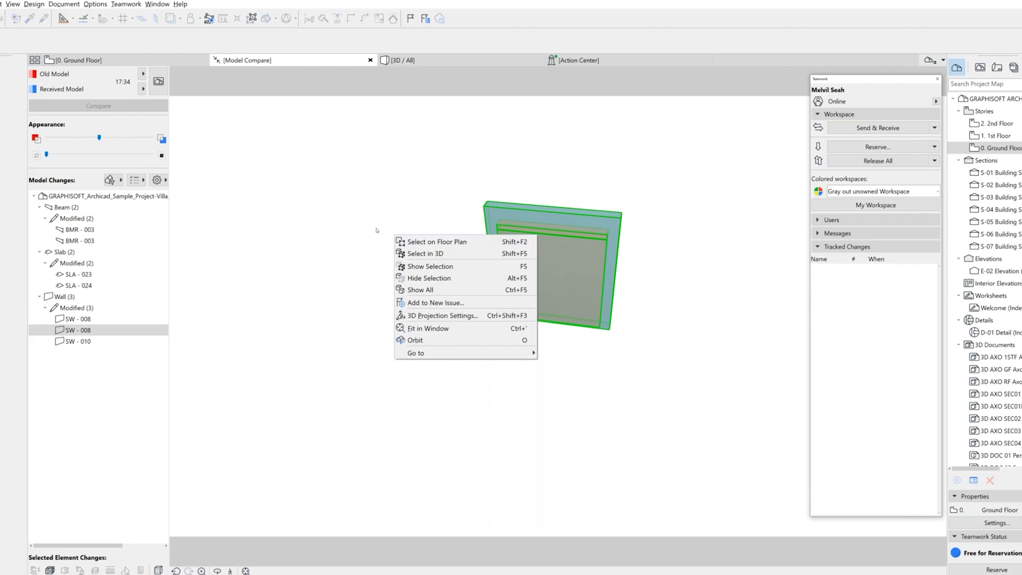
pyautogui.click(428, 266)
pyautogui.rightClick(508, 212)
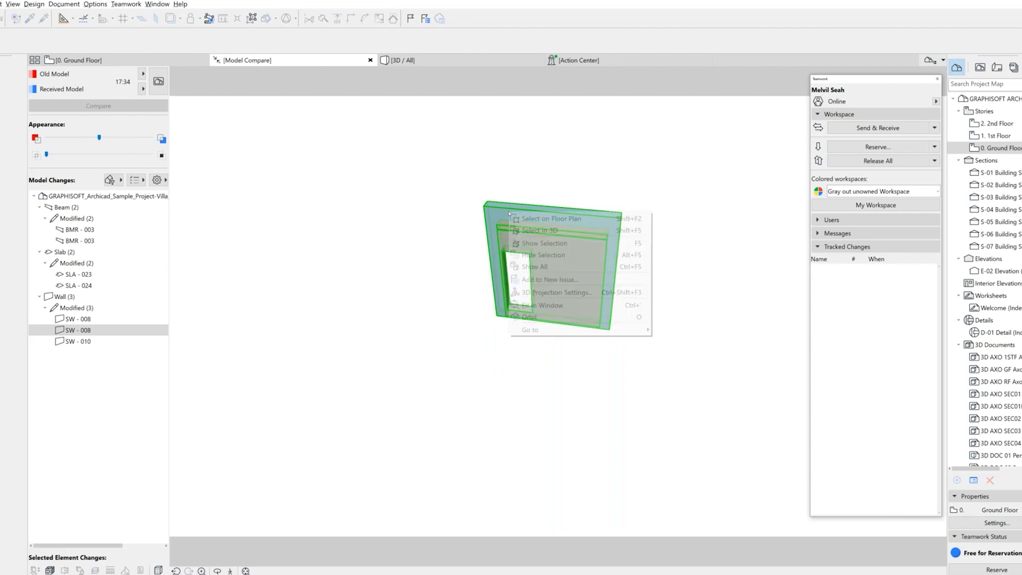
pyautogui.click(556, 281)
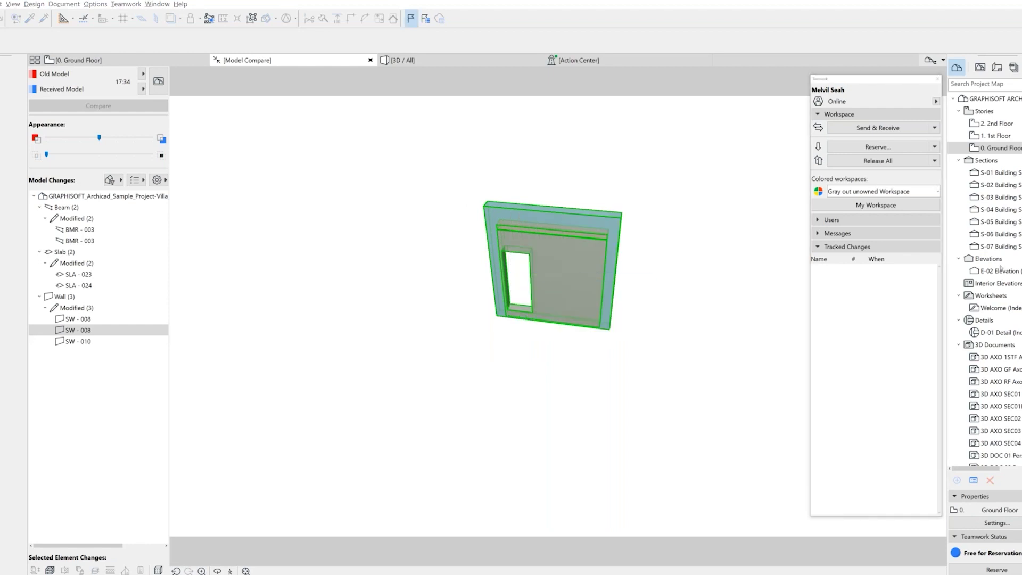
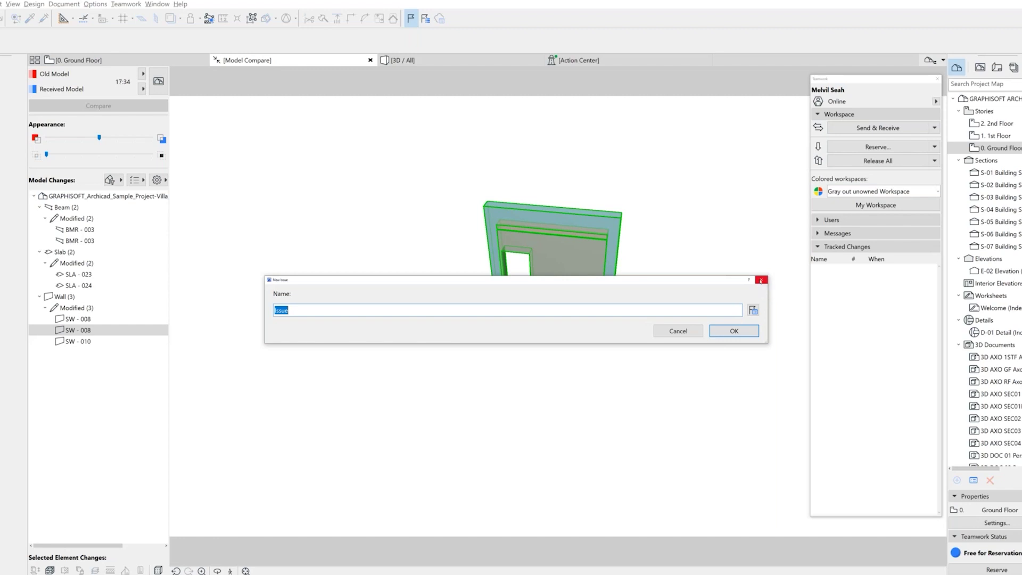
pyautogui.click(761, 280)
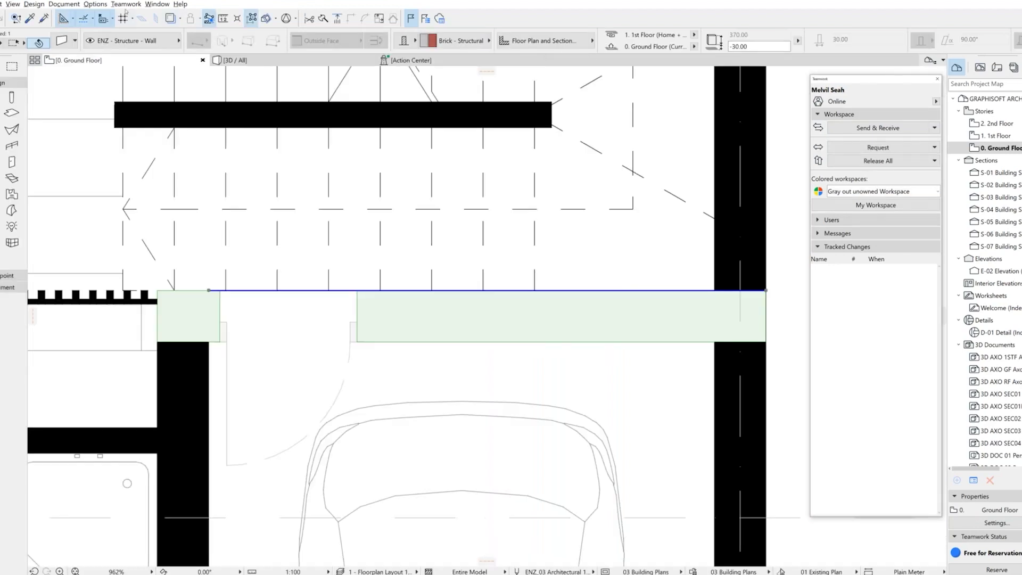
# Open the BIMcloud Manager for the current Teamwork project in the web browser
pyautogui.click(126, 5)
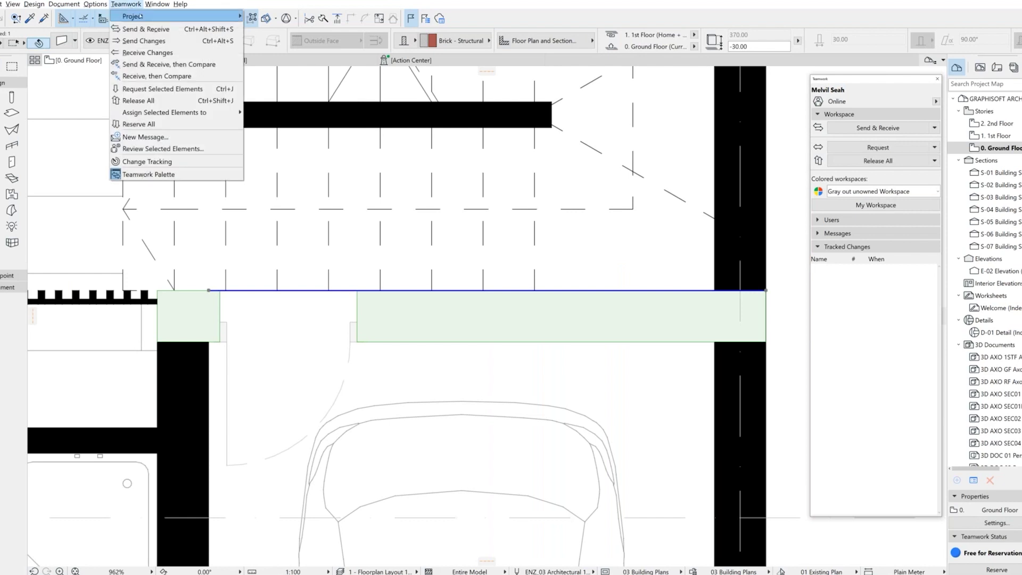
pyautogui.moveTo(139, 17)
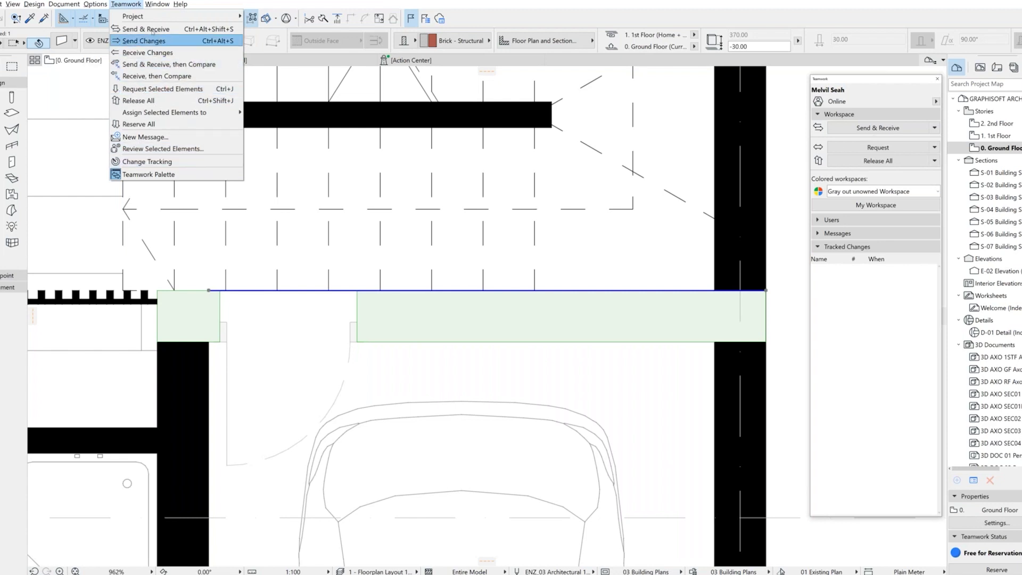
pyautogui.moveTo(223, 16)
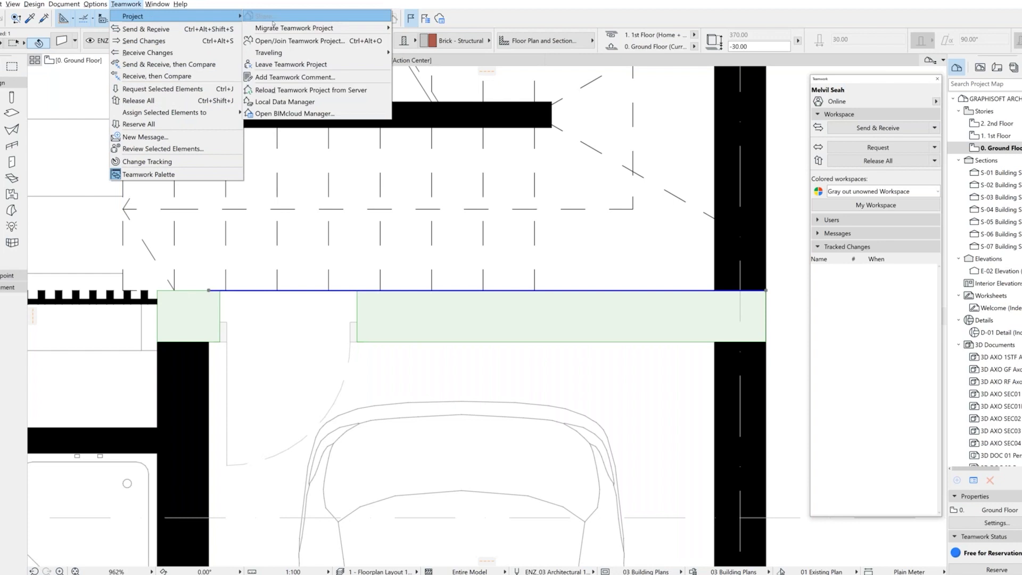
pyautogui.click(302, 113)
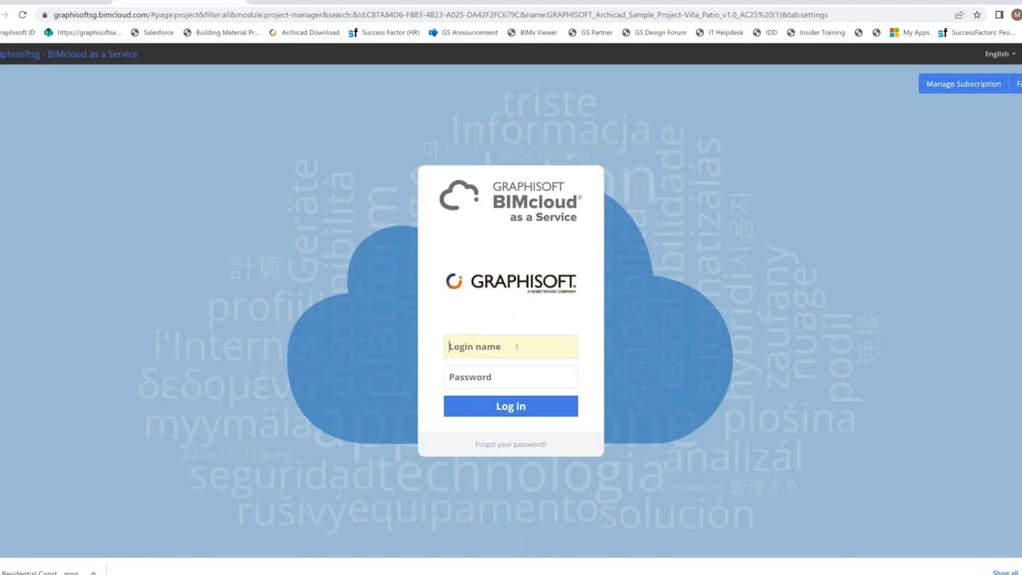
# Log in to BIMcloud as a Service with the user's login name and account password
pyautogui.write('M')
pyautogui.press('BackSpace')
pyautogui.write('MELVIL')
pyautogui.press('Tab')
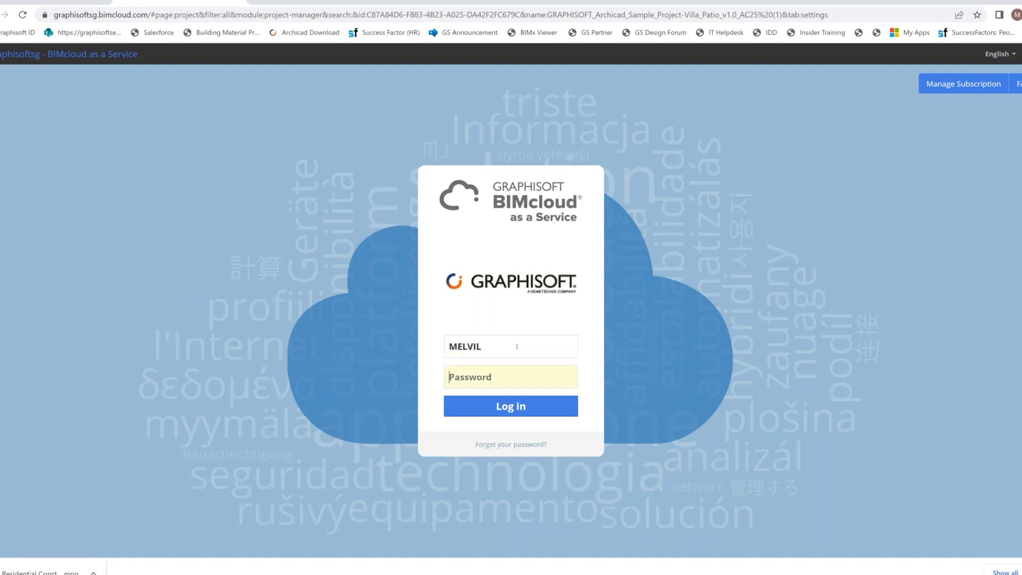
pyautogui.write('******')
pyautogui.press('Return')
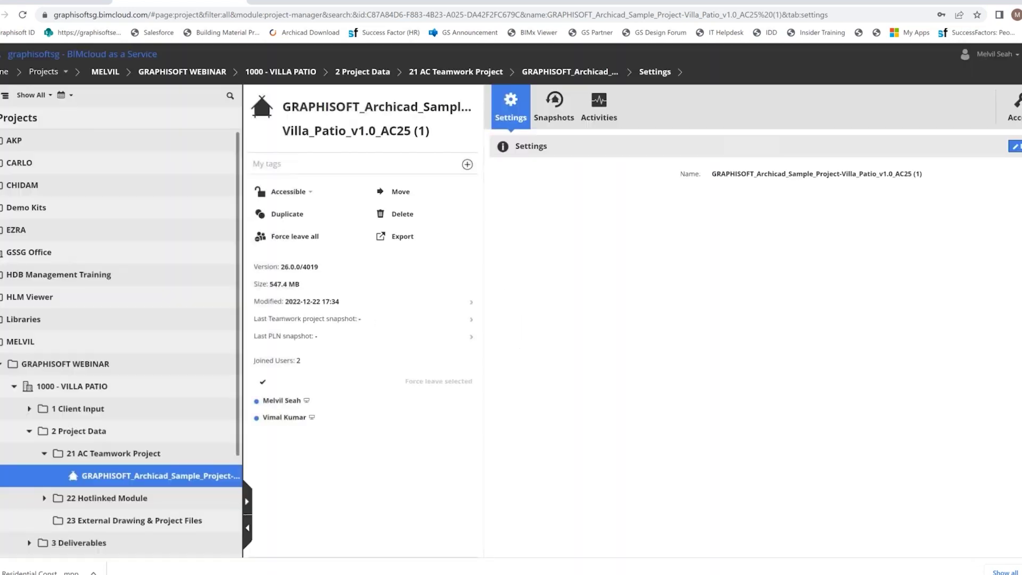
# Go to the BIMcloud home page and open the Projects overview from there
pyautogui.click(6, 72)
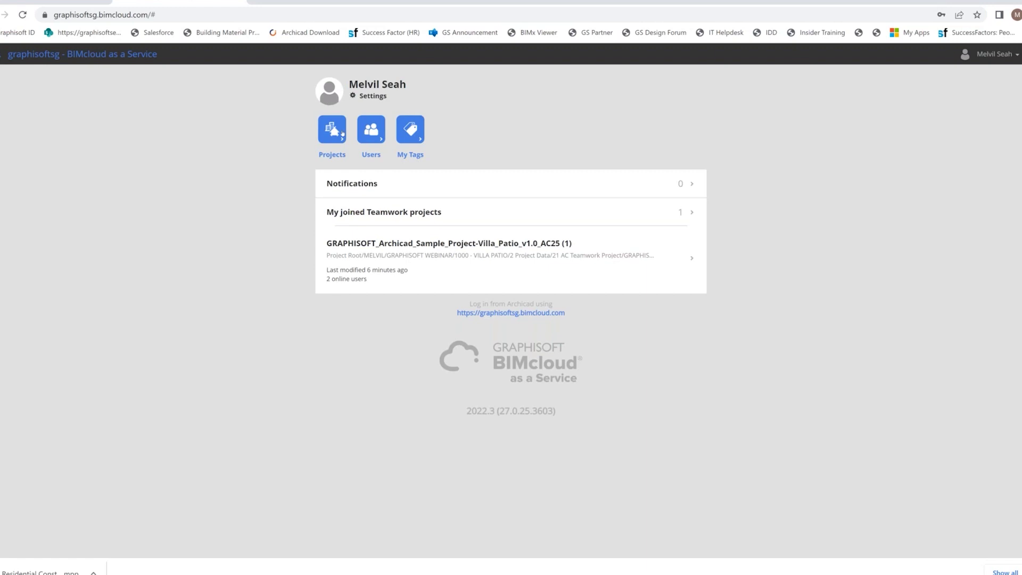
pyautogui.click(333, 130)
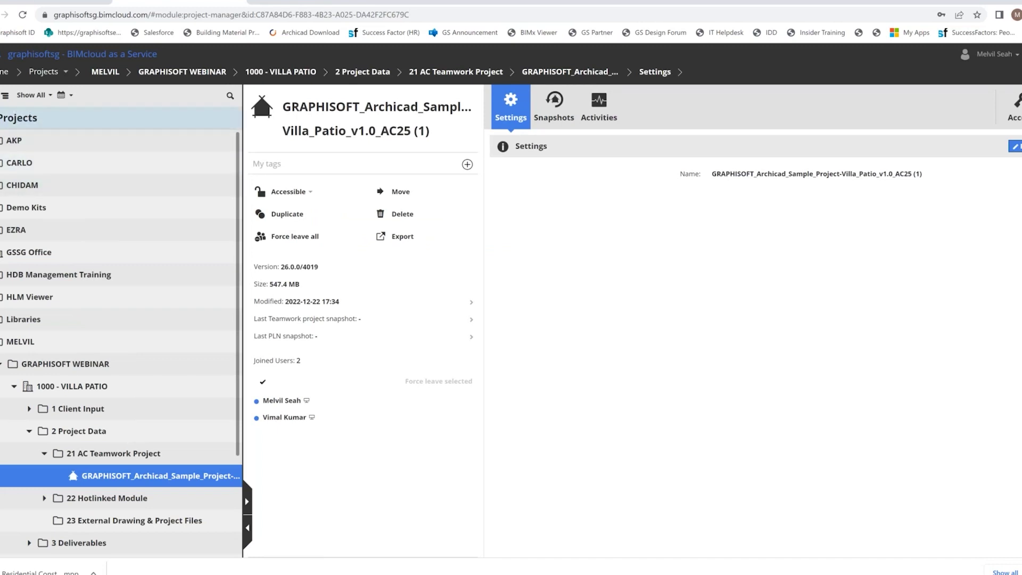
pyautogui.scroll(-2, 41, 282)
pyautogui.scroll(1, 40, 282)
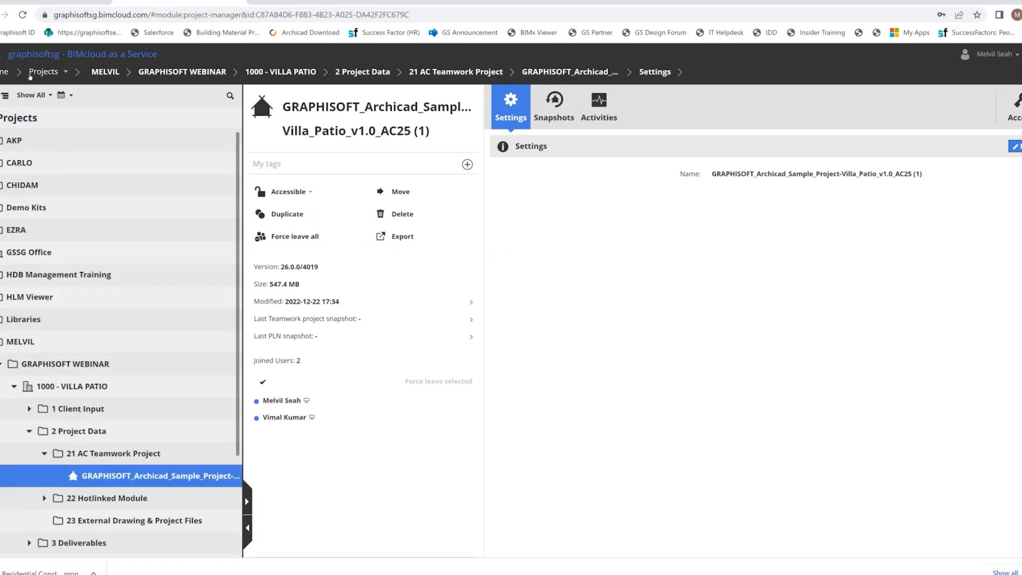
# Filter the project list to Teamwork Projects, browse the entries and restore the Show All view
pyautogui.click(35, 95)
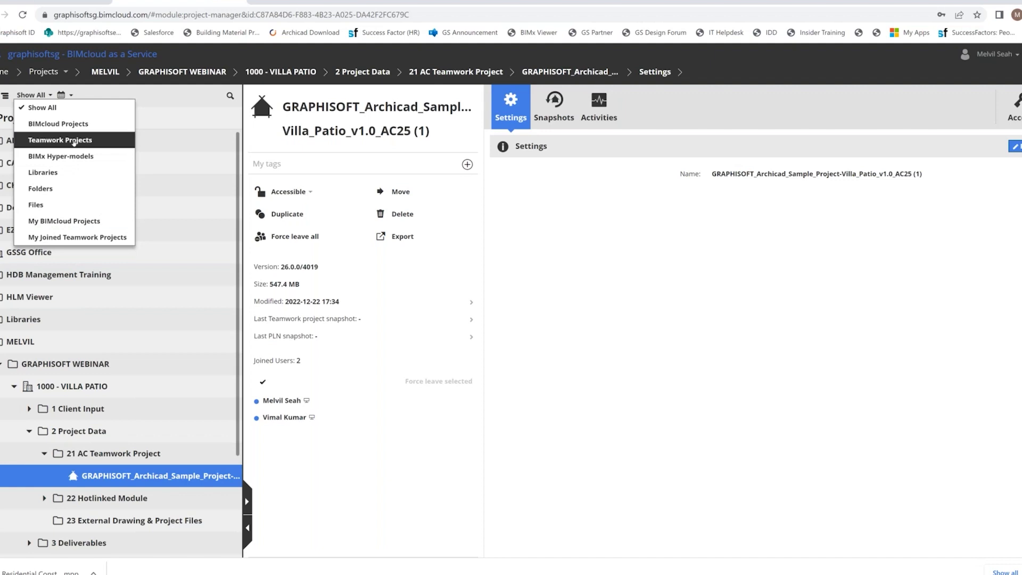
pyautogui.click(74, 141)
pyautogui.scroll(-8, 63, 361)
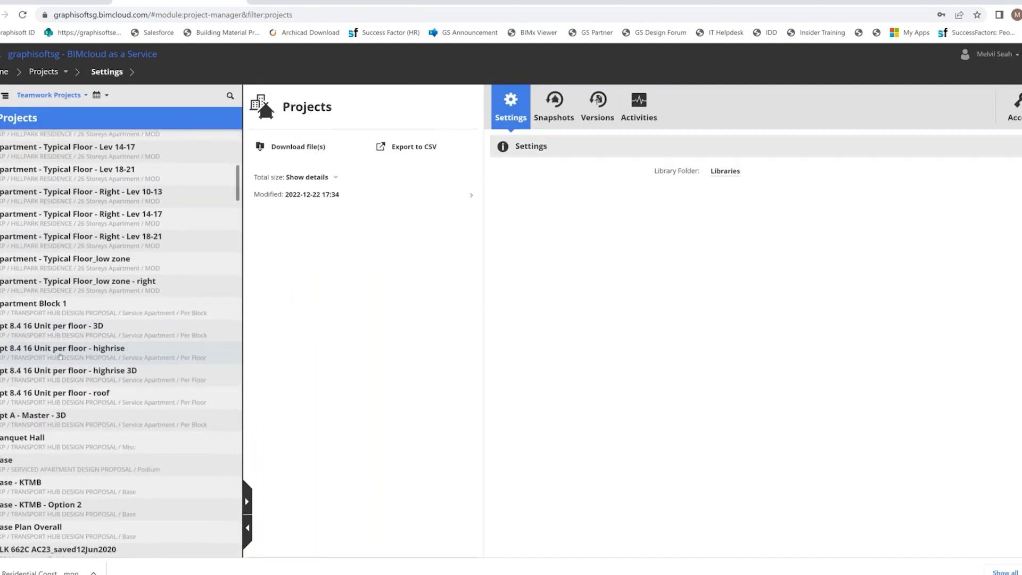
pyautogui.scroll(10, 64, 361)
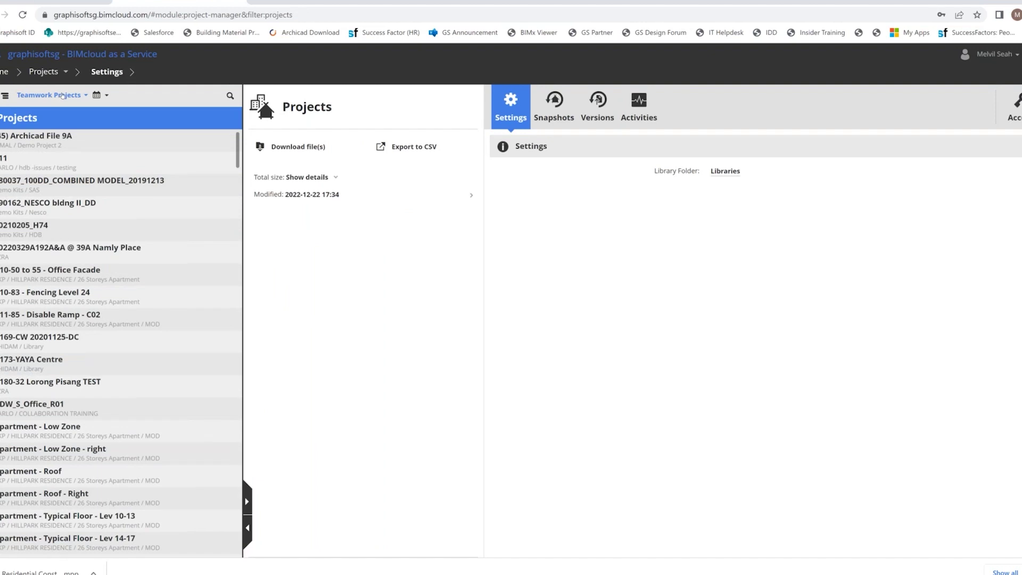
pyautogui.click(63, 95)
pyautogui.click(62, 106)
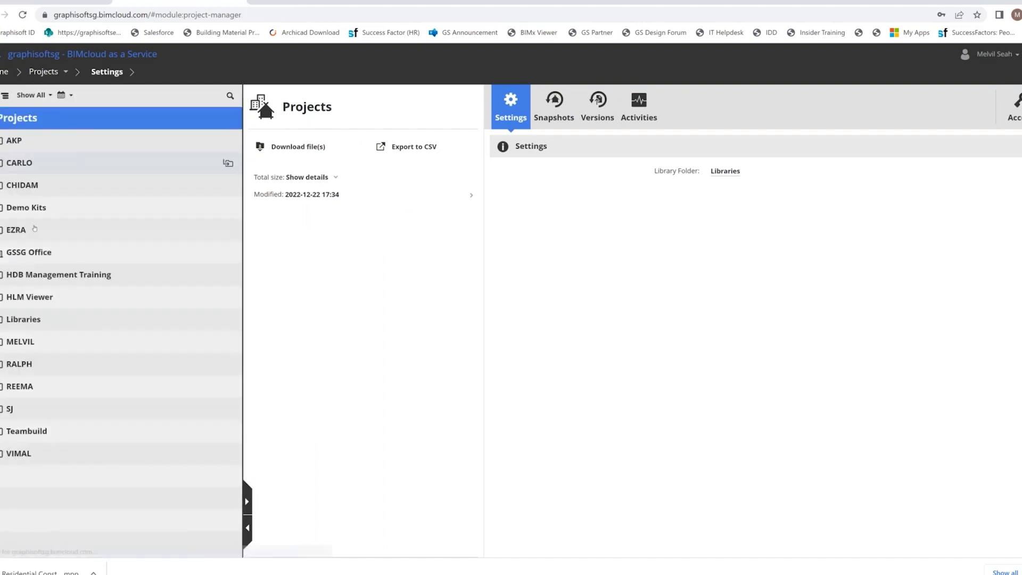
# Expand the GRAPHISOFT WEBINAR folder within its parent folder, then select and expand the 1000 - VILLA PATIO project
pyautogui.click(9, 341)
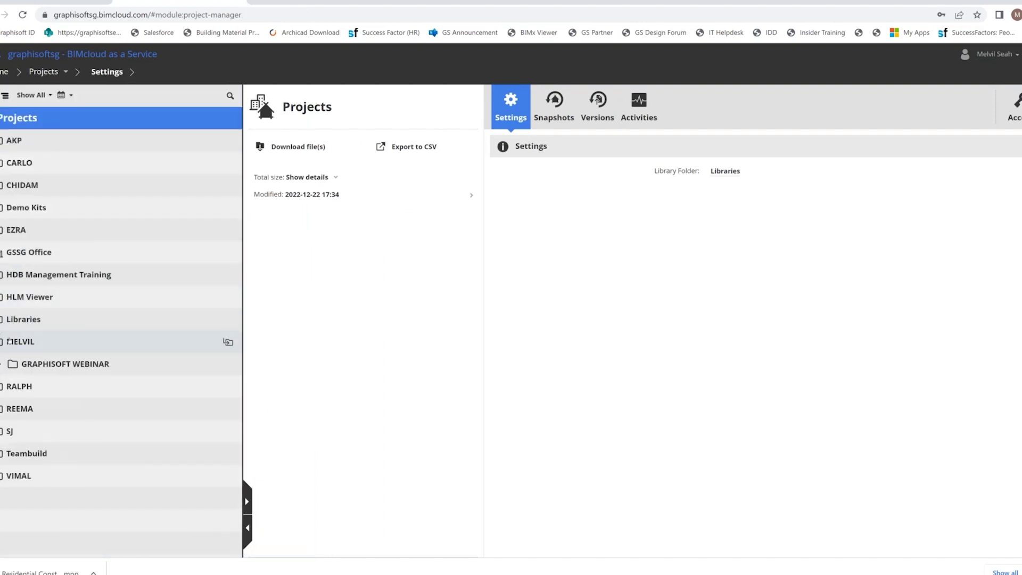
pyautogui.click(2, 364)
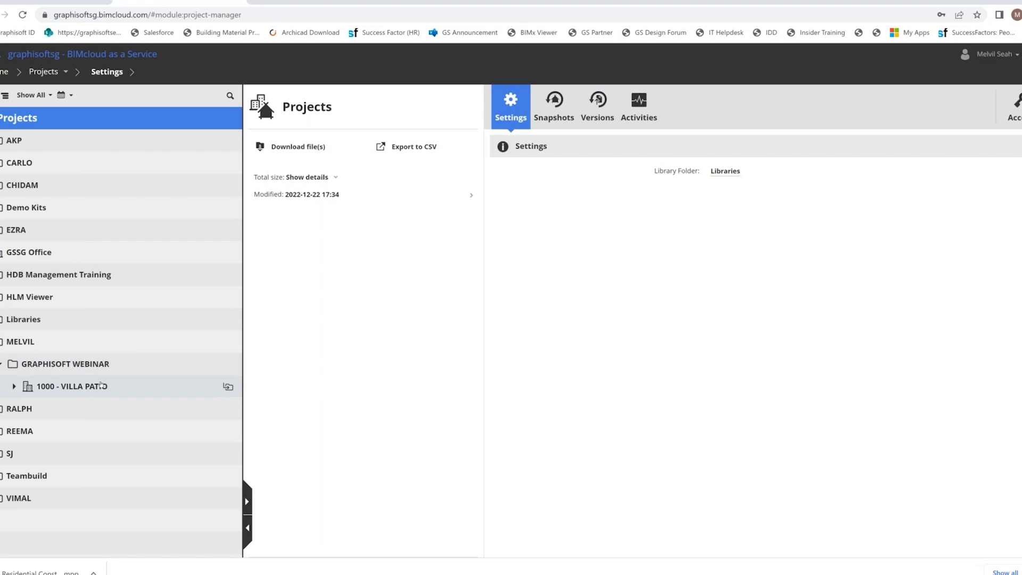
pyautogui.click(102, 386)
pyautogui.click(14, 386)
pyautogui.scroll(-1, 80, 380)
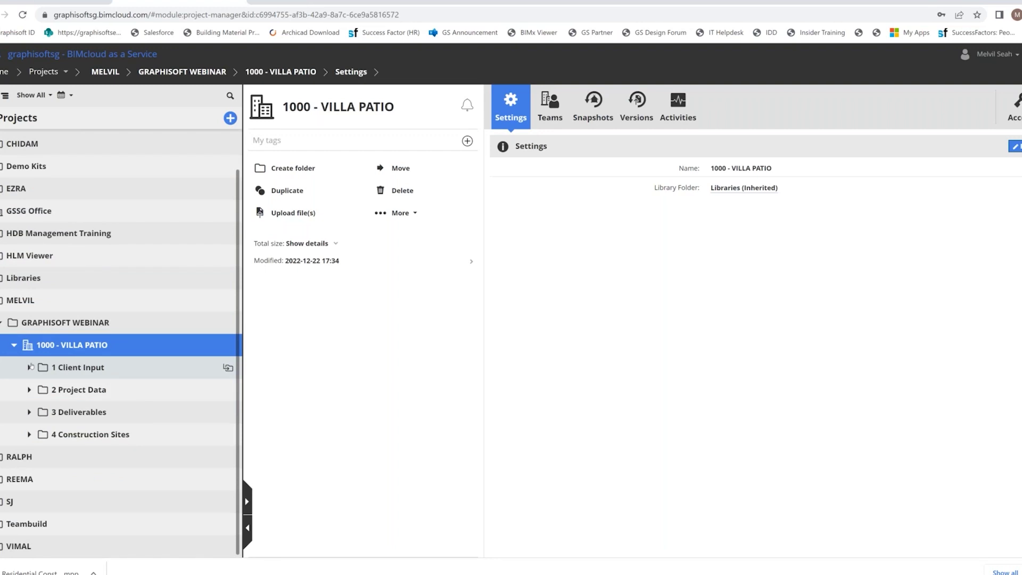
# Expand the 1 Client Input folder with its 11 General and 15 Meeting Minutes subfolders to display their files
pyautogui.click(30, 367)
pyautogui.click(44, 389)
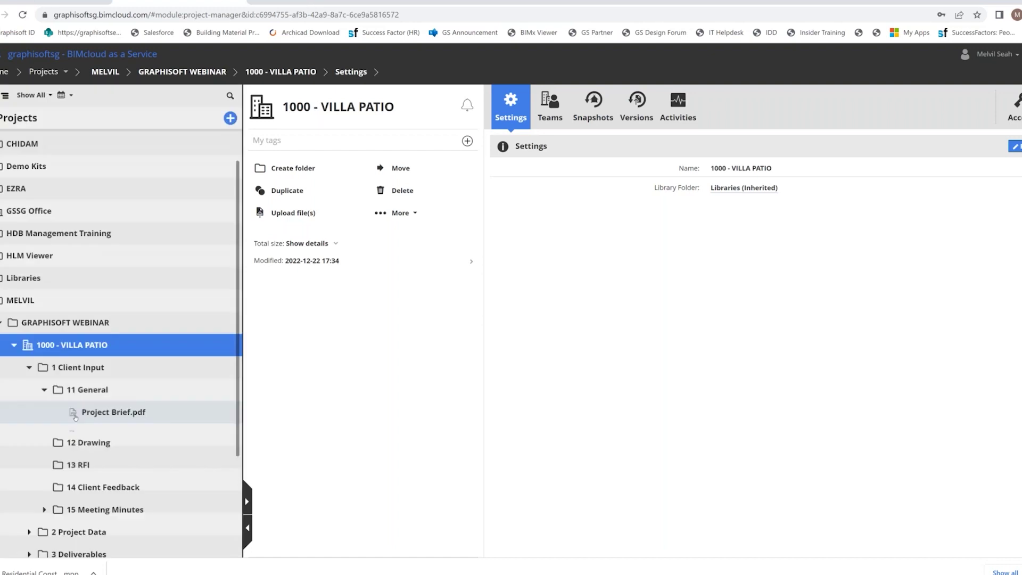
pyautogui.scroll(-1, 77, 416)
pyautogui.click(45, 467)
pyautogui.scroll(-3, 101, 319)
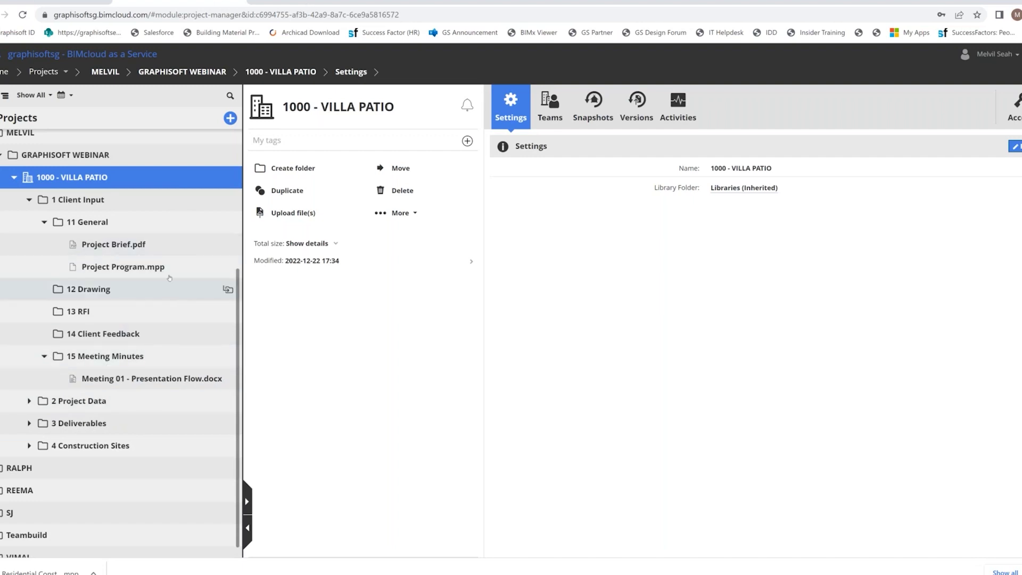
# Expand the 2 Project Data folder and its 21 AC Teamwork Project subfolder
pyautogui.click(30, 401)
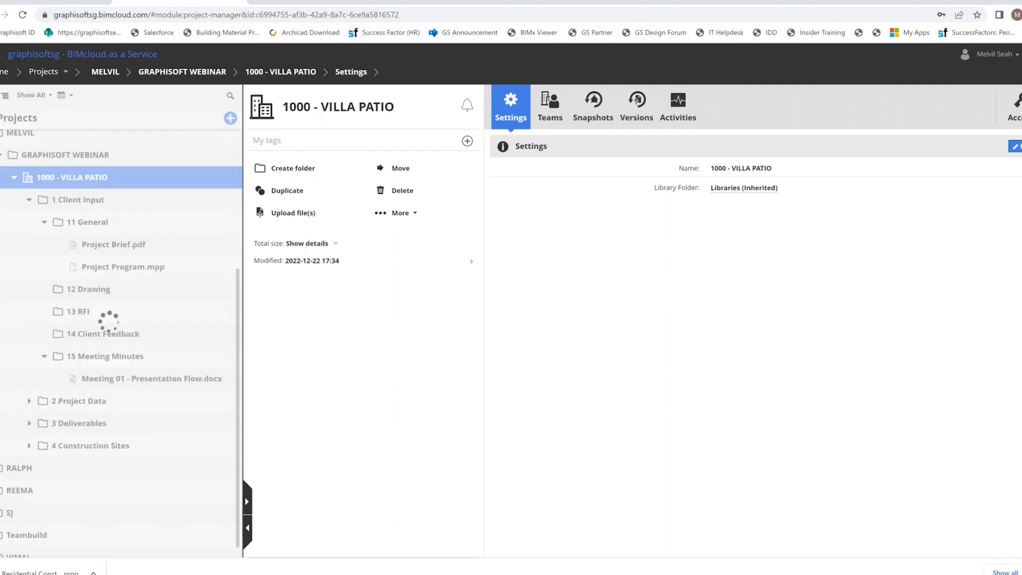
pyautogui.click(44, 424)
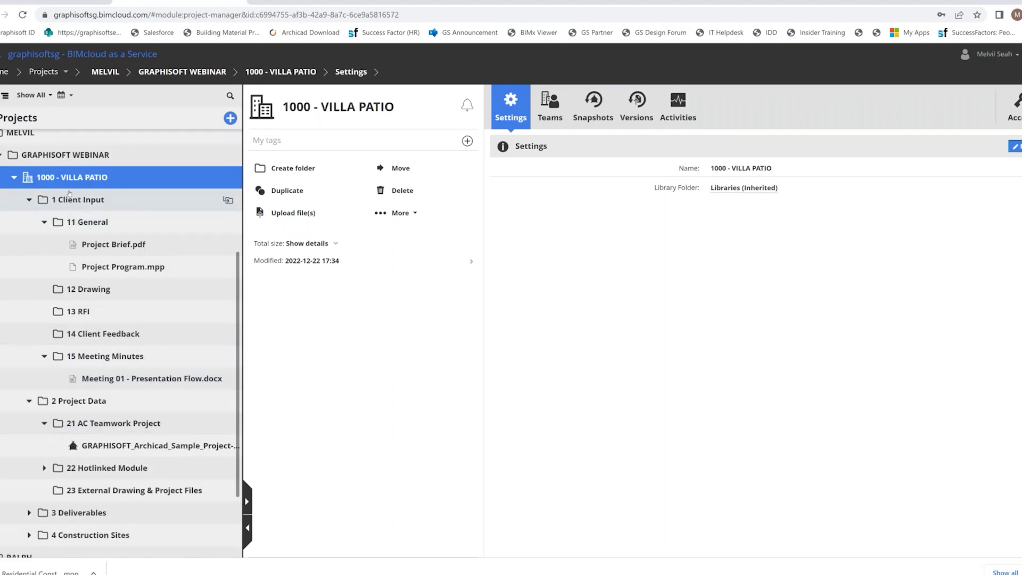
pyautogui.scroll(1, 76, 193)
pyautogui.scroll(1, 76, 193)
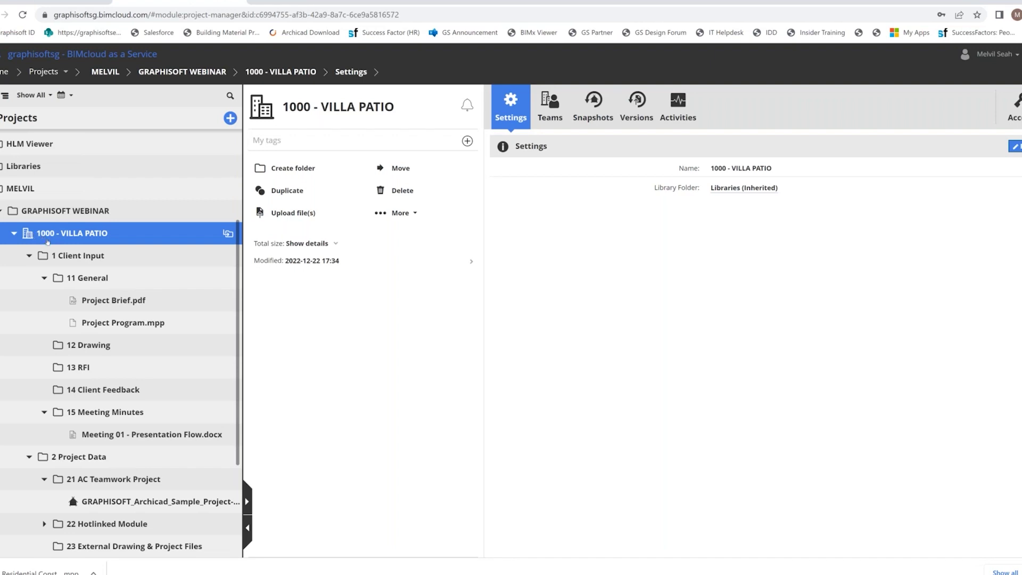
# View the teams of 1000 - VILLA PATIO and compare the available sections with those of the 1 Client Input folder
pyautogui.click(548, 104)
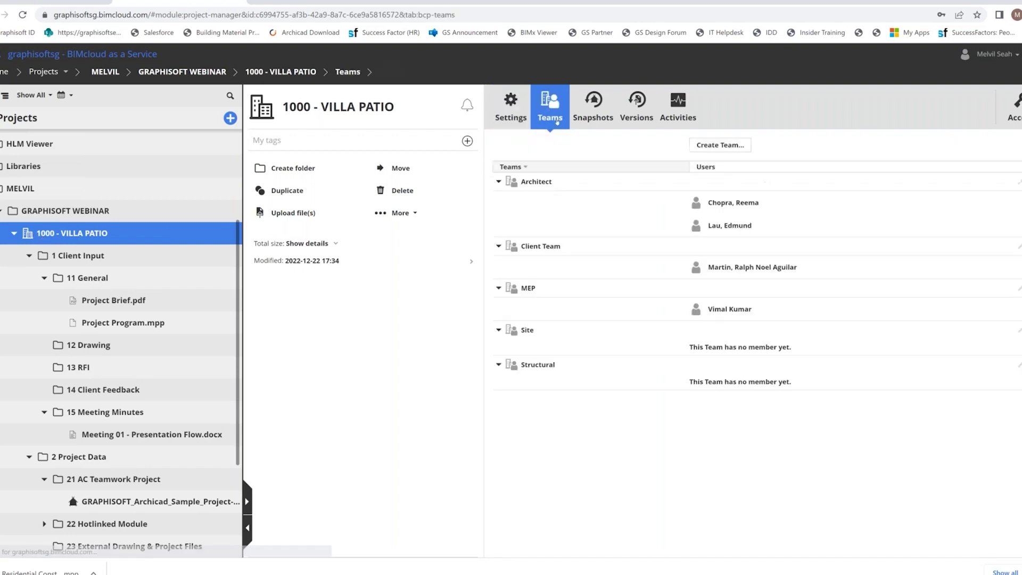
pyautogui.click(109, 257)
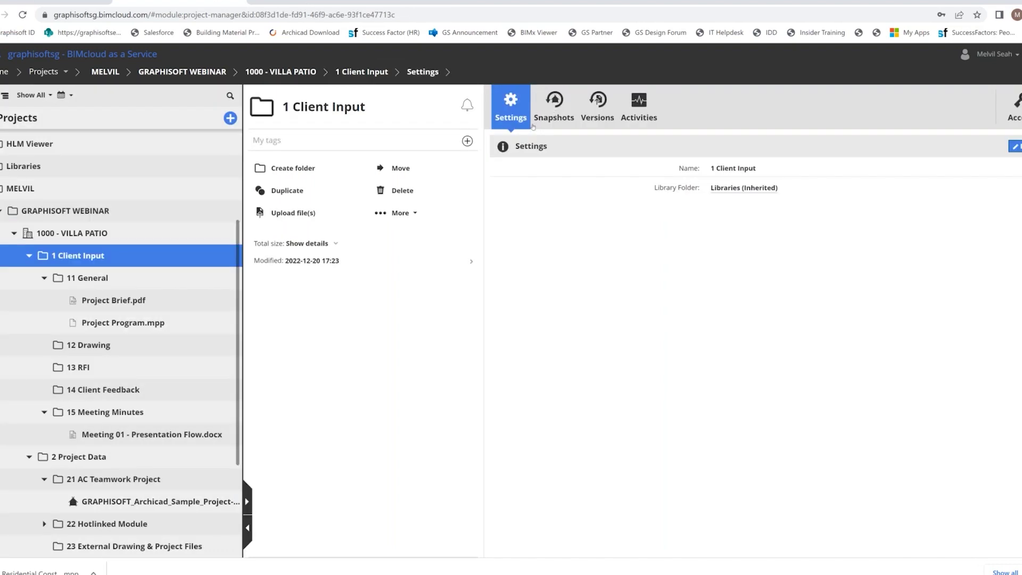
pyautogui.click(219, 233)
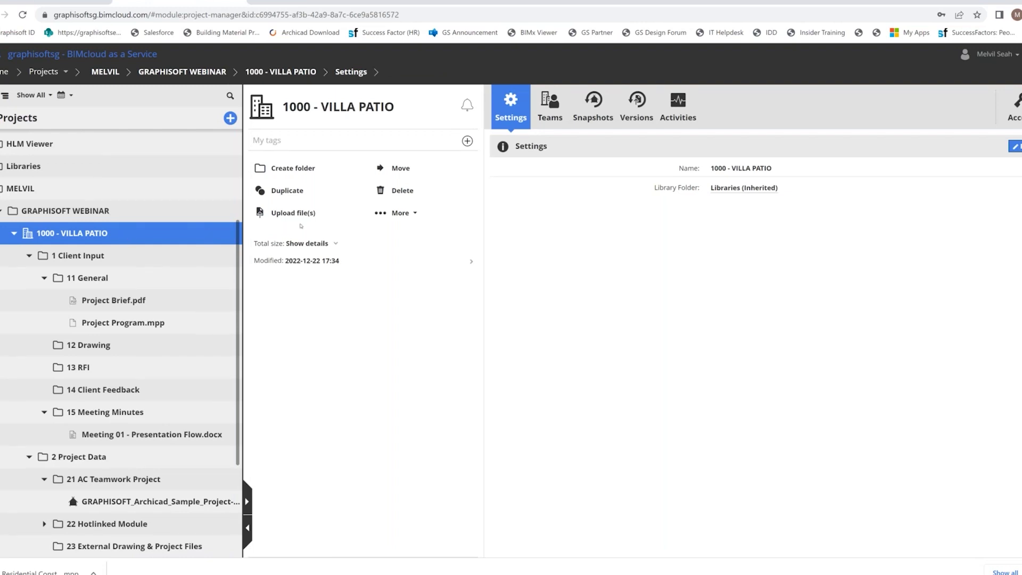
# Try to create a new BIMcloud Project inside the GRAPHISOFT WEBINAR folder
pyautogui.click(160, 215)
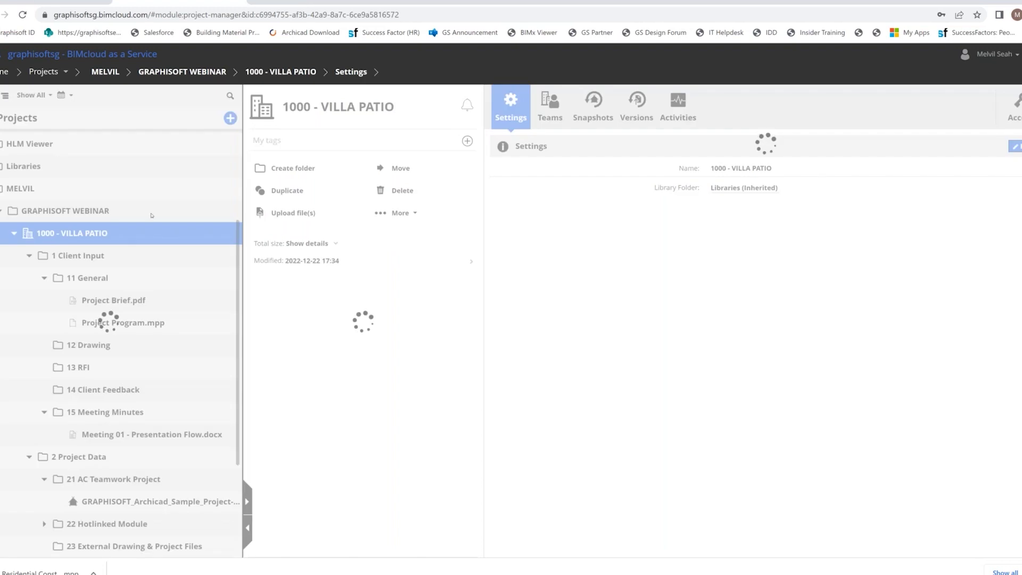
pyautogui.click(404, 214)
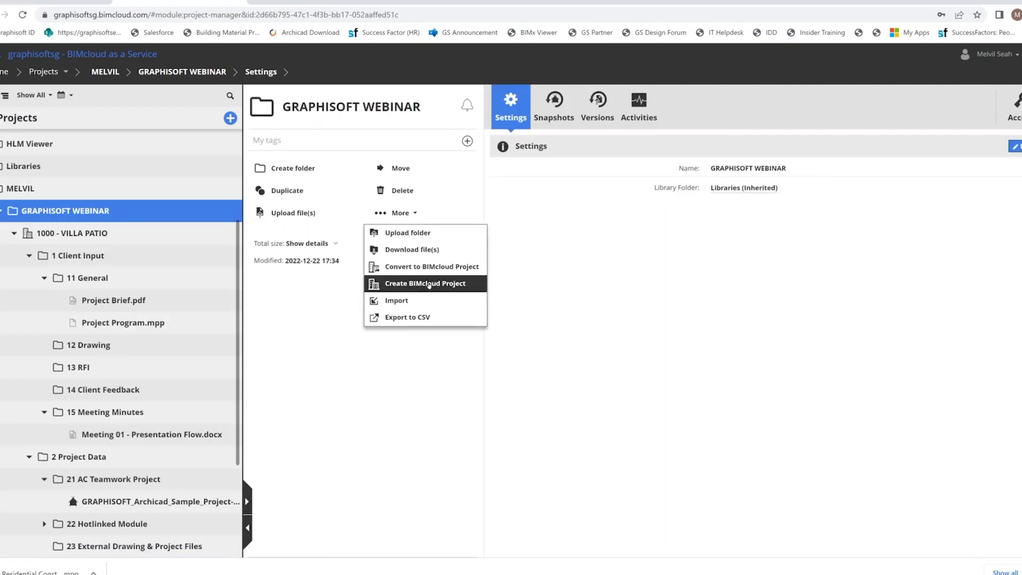
pyautogui.click(429, 283)
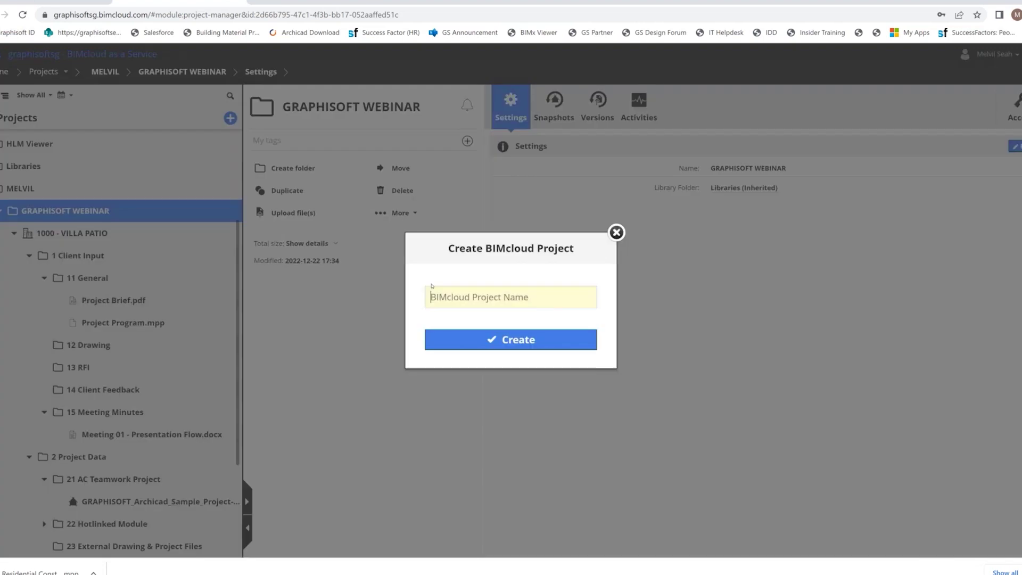
pyautogui.click(617, 232)
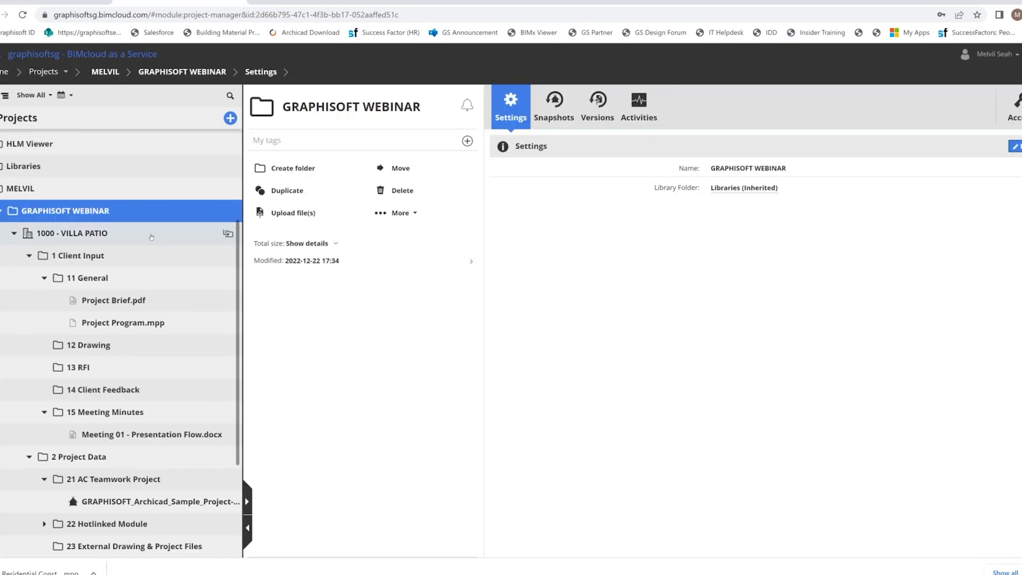
# Select the 1000 - VILLA PATIO project and review its additional commands, including Convert to folder
pyautogui.click(151, 236)
pyautogui.click(402, 213)
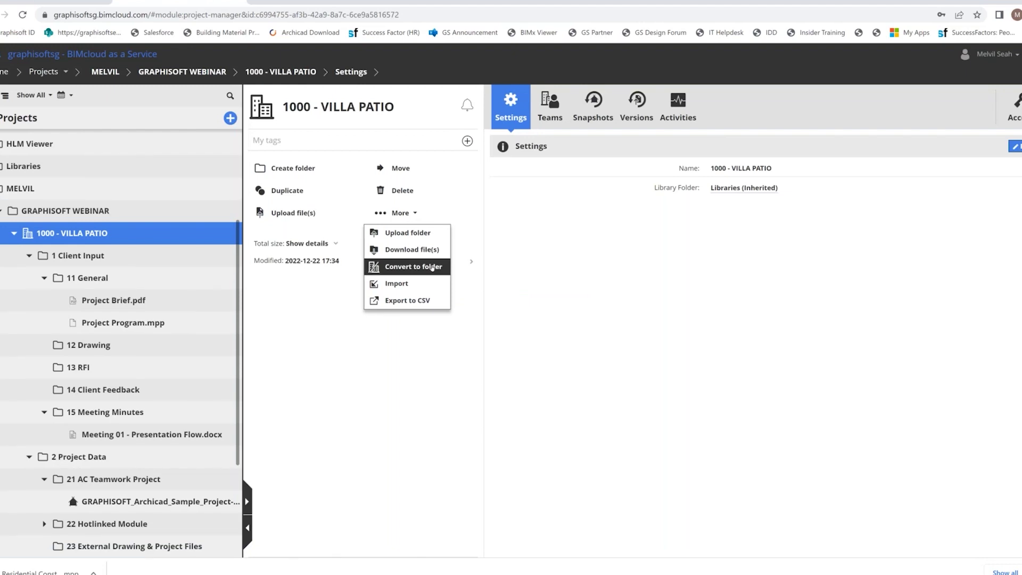
pyautogui.click(360, 360)
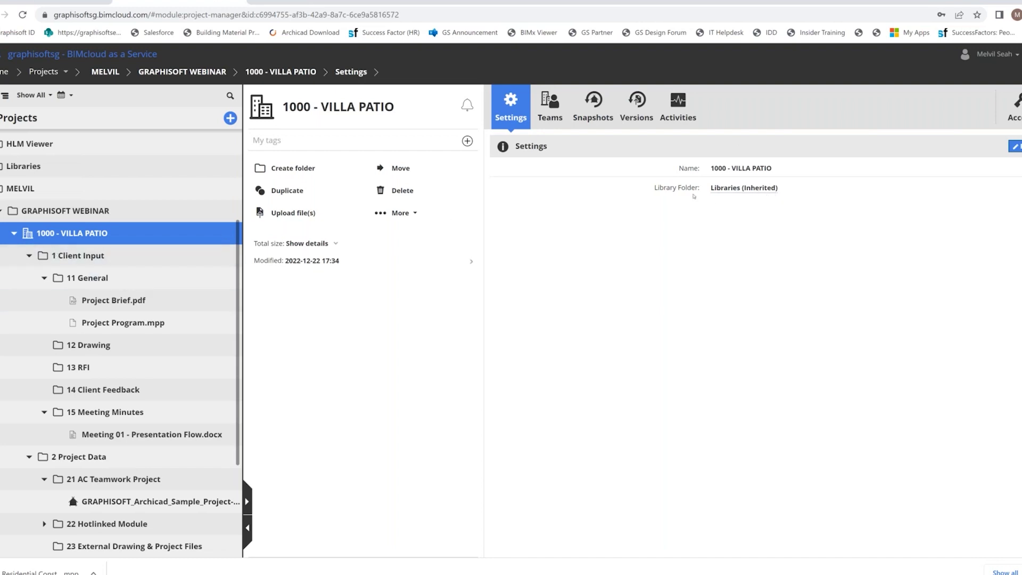
# Review the library folder options in the settings of the 1000 - VILLA PATIO project
pyautogui.click(779, 188)
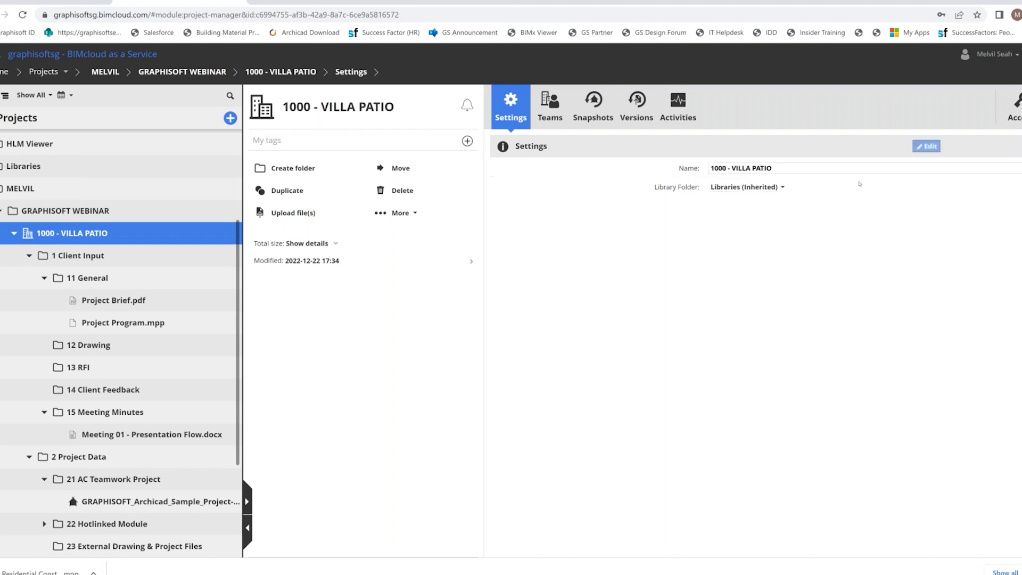
pyautogui.click(781, 188)
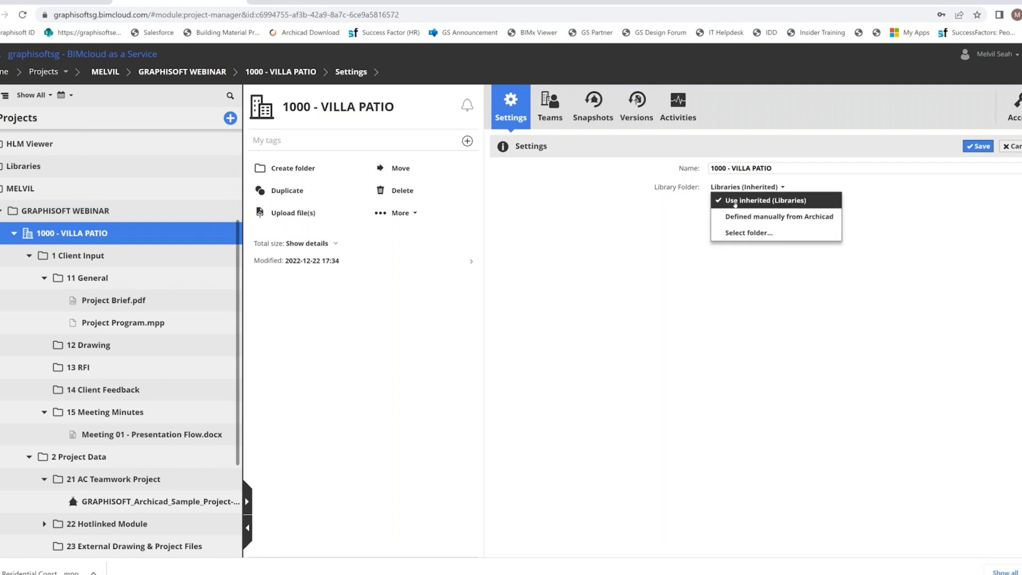
pyautogui.click(635, 223)
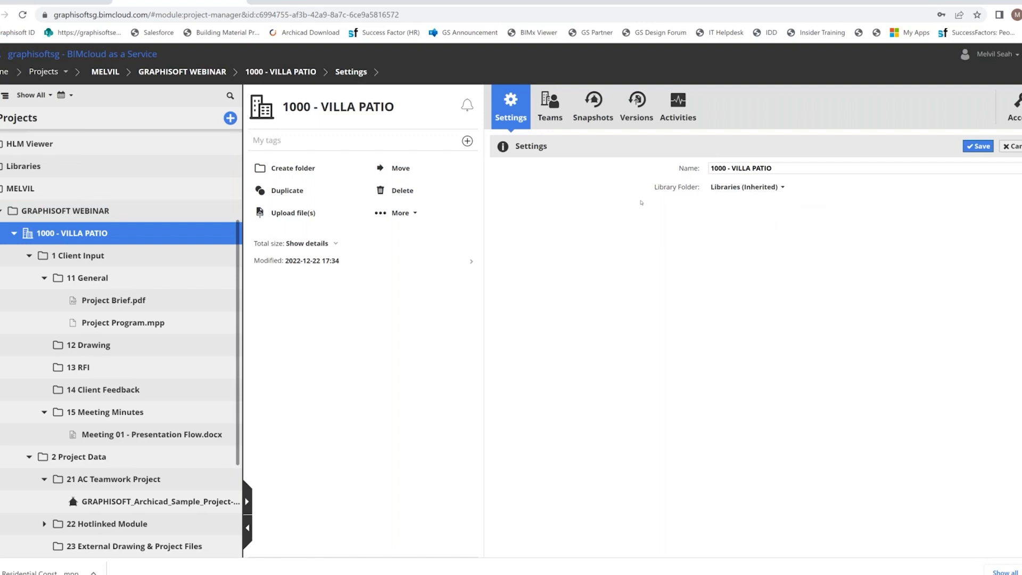
# View the teams and the snapshot schedule of the 1000 - VILLA PATIO project
pyautogui.click(549, 107)
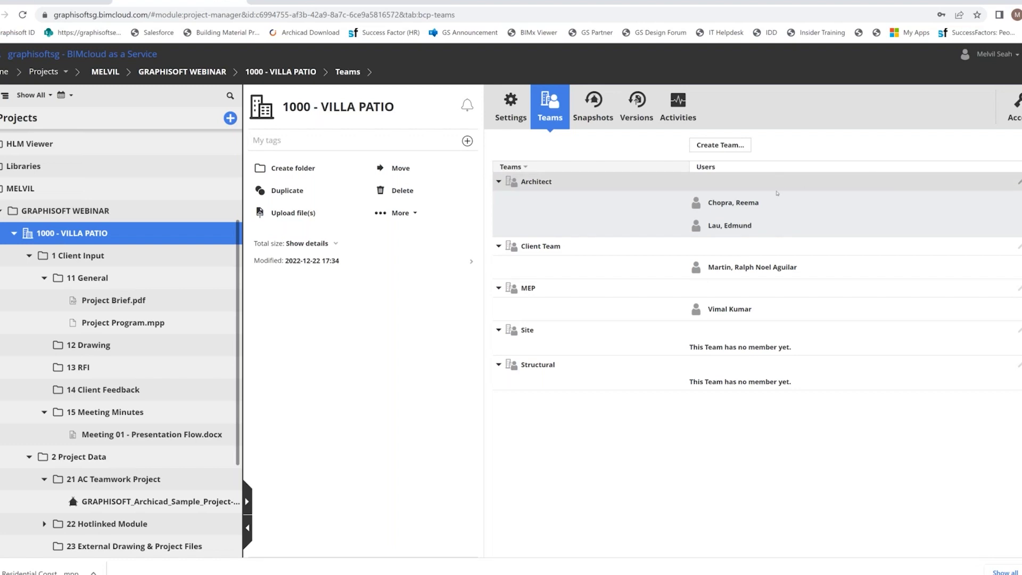
pyautogui.click(598, 111)
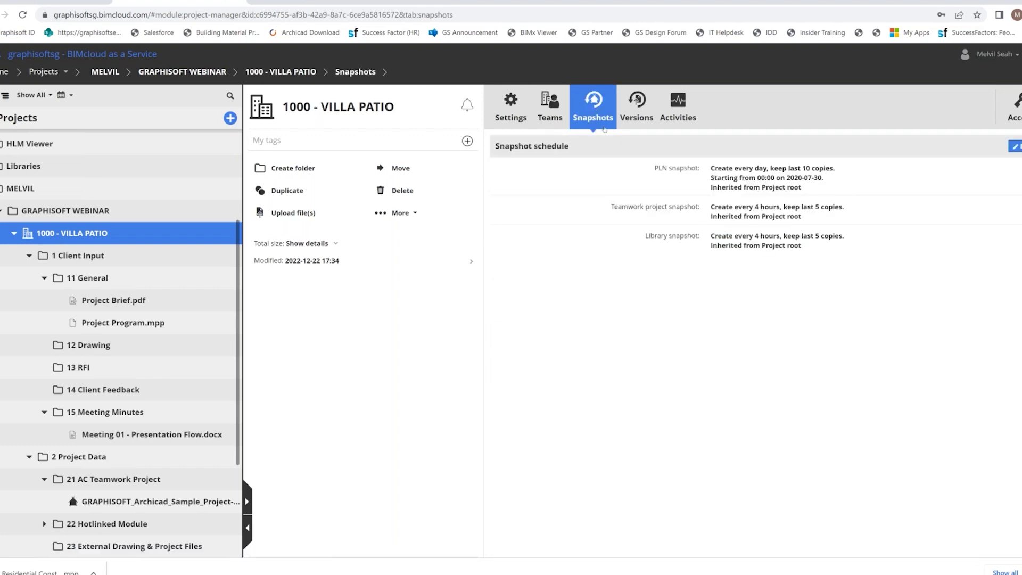
pyautogui.click(551, 109)
# Open the access rights of the 1 Client Input folder
pyautogui.click(145, 263)
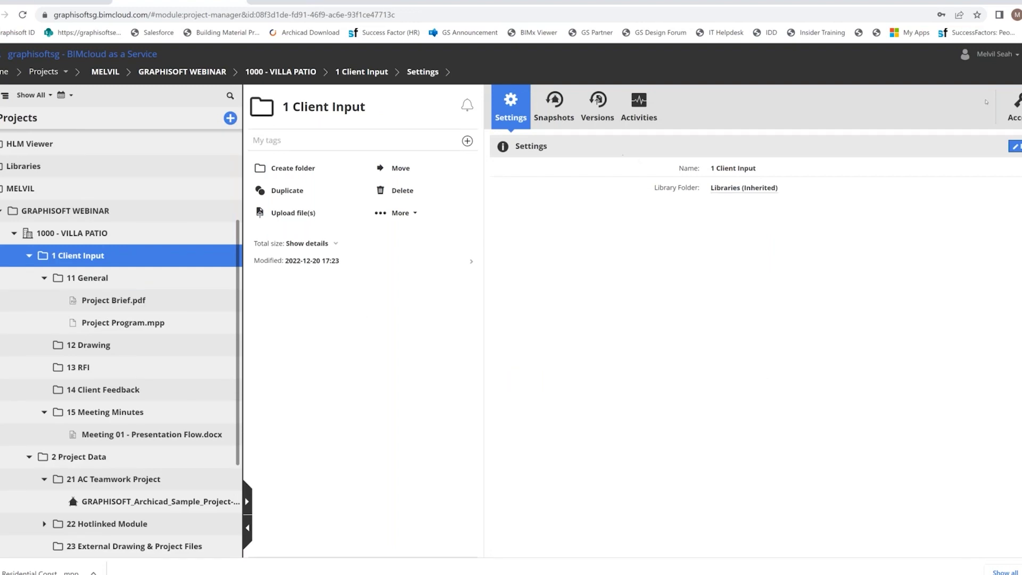
pyautogui.click(1013, 106)
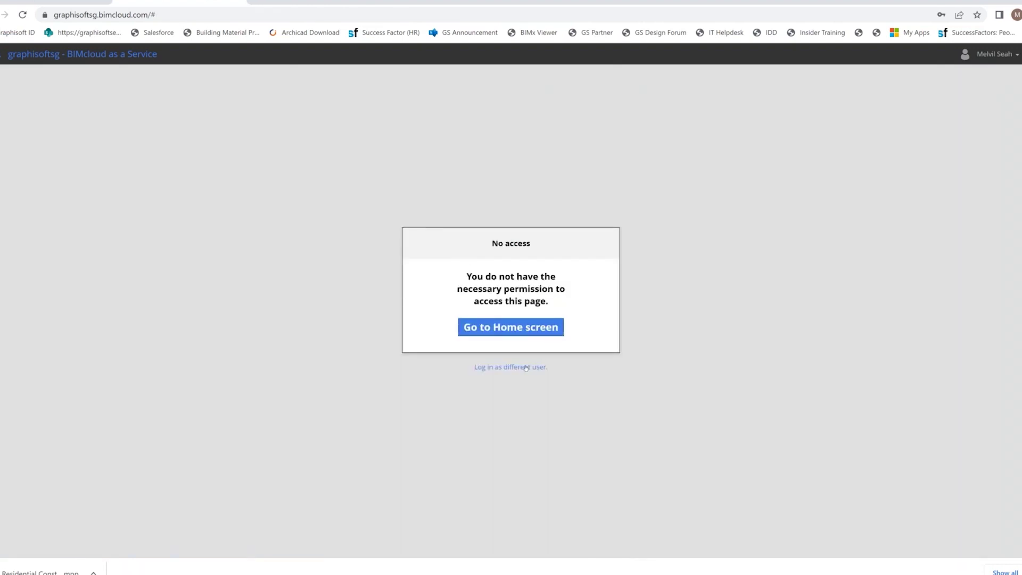
pyautogui.click(522, 333)
pyautogui.click(341, 130)
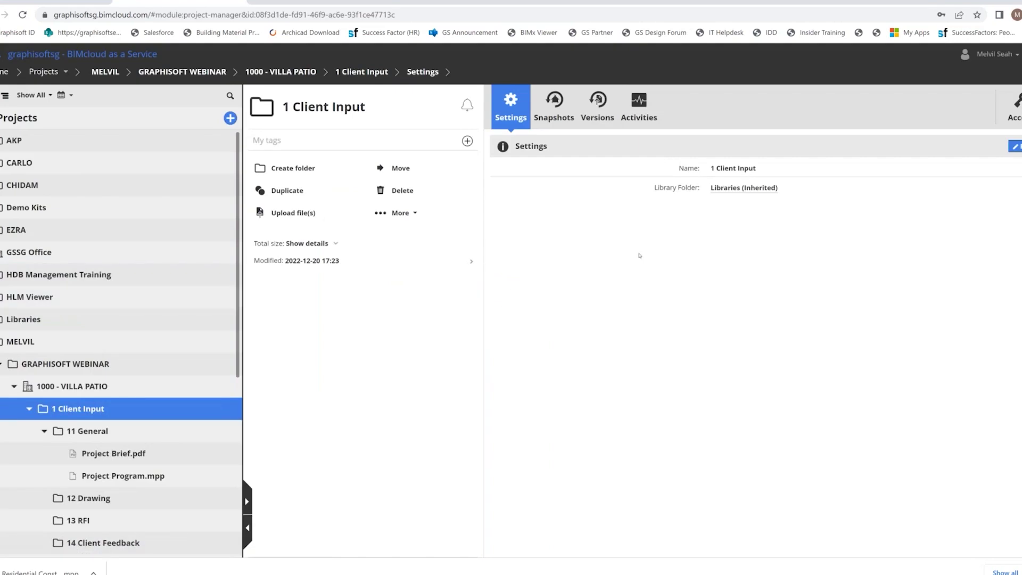
pyautogui.click(1011, 106)
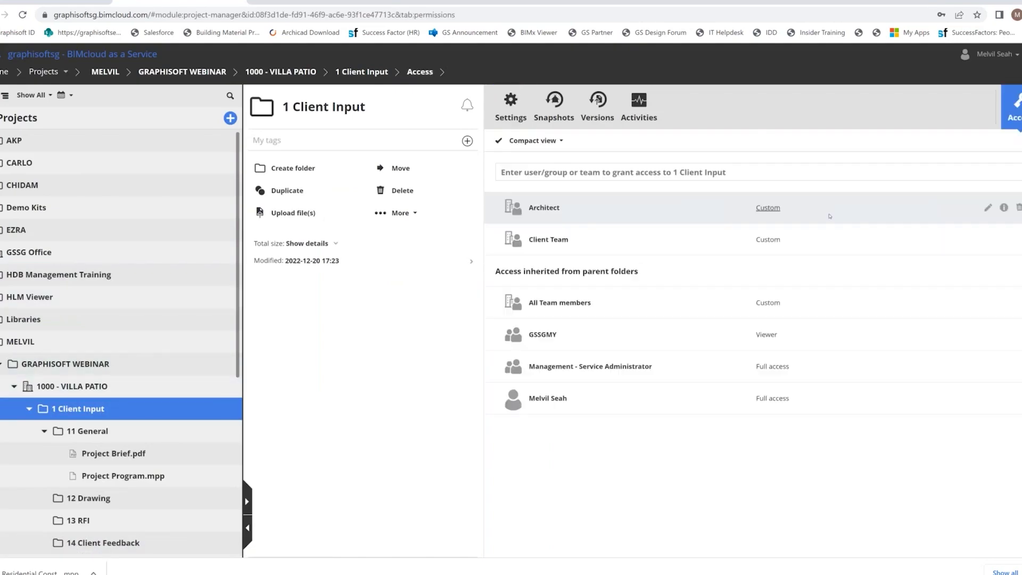
# Assign the Custom role to the Client Team for the 1 Client Input folder and save it
pyautogui.click(987, 239)
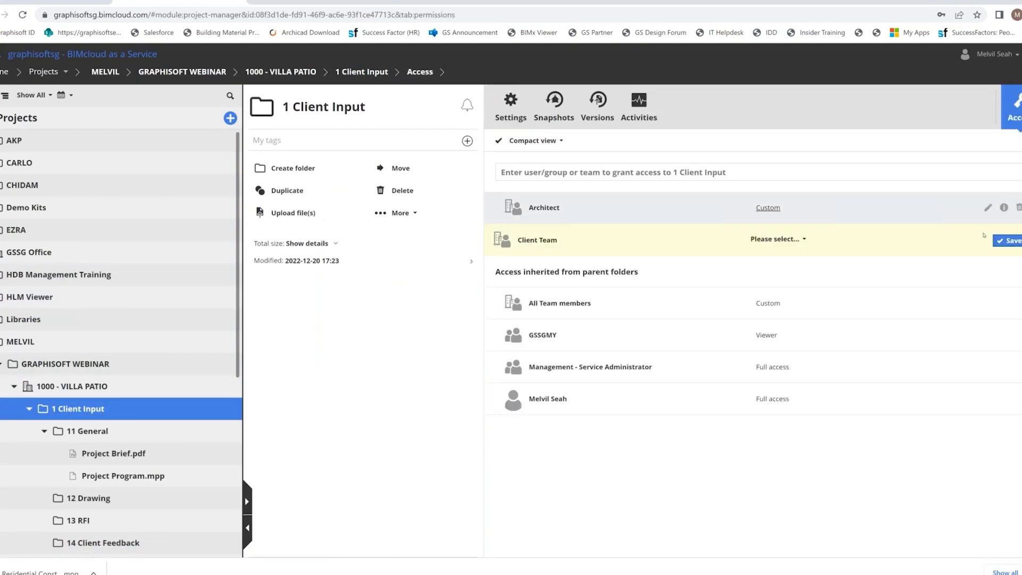
pyautogui.click(775, 238)
pyautogui.click(778, 272)
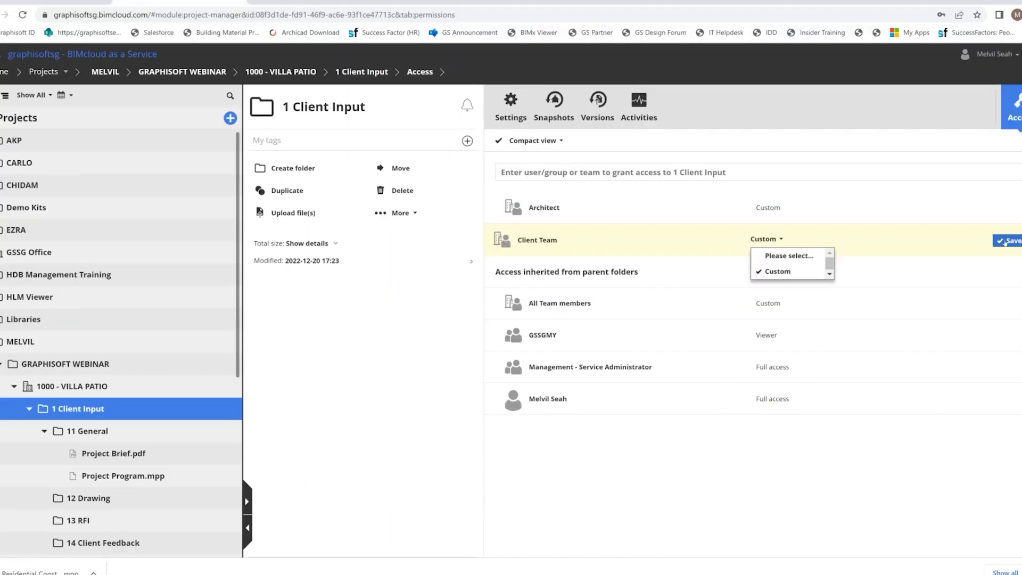
pyautogui.click(1006, 242)
pyautogui.click(1006, 242)
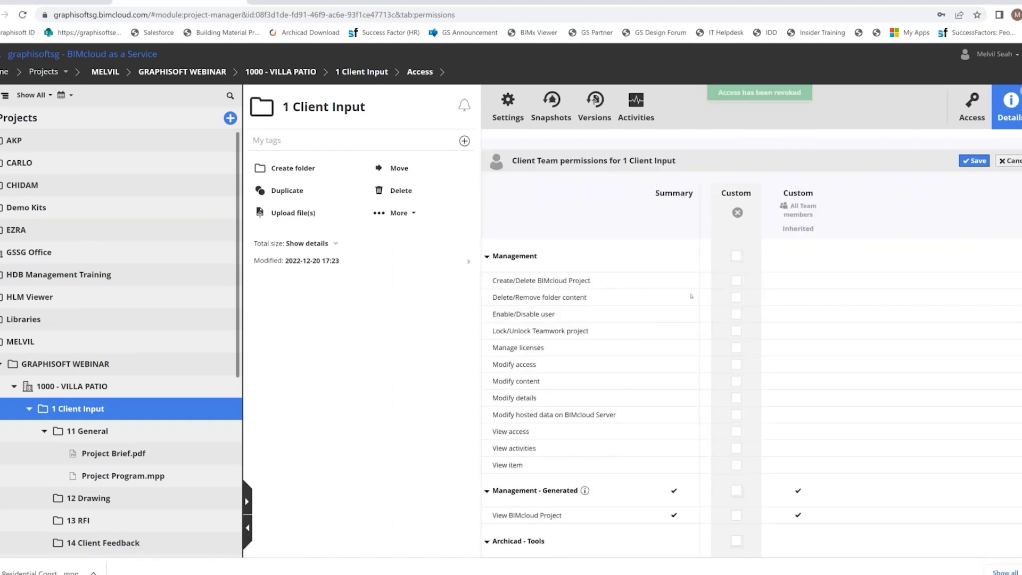
# Allow the Client Team to Delete/Remove folder content in 1 Client Input and look through the other permissions
pyautogui.click(736, 296)
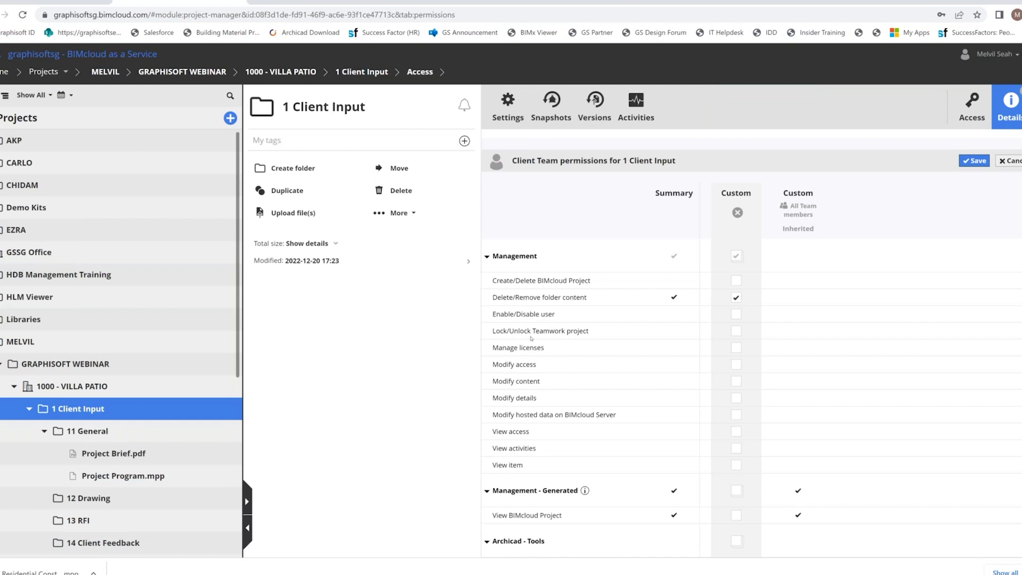
pyautogui.scroll(-1, 512, 259)
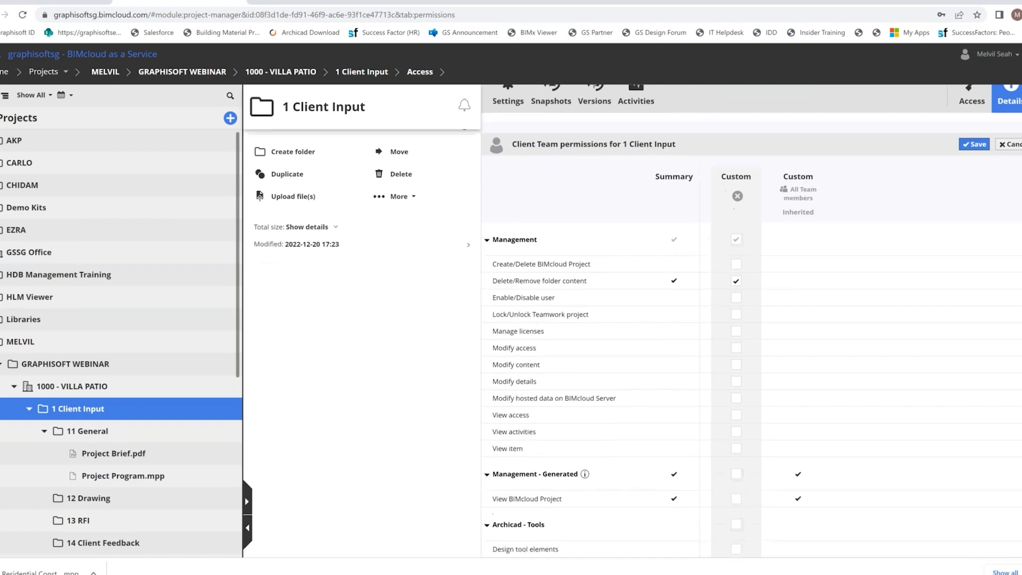
pyautogui.scroll(-6, 547, 398)
pyautogui.scroll(7, 547, 398)
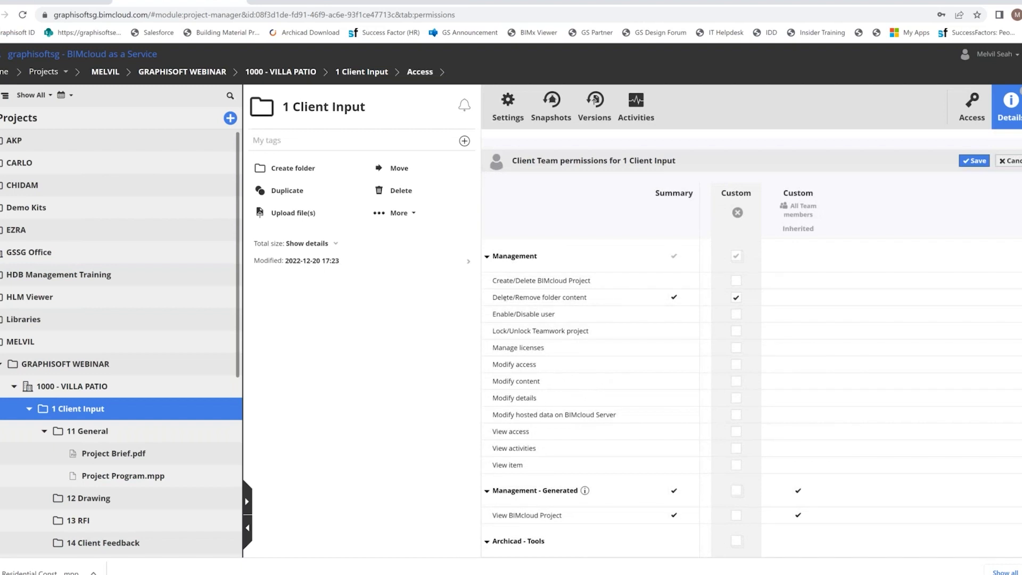
pyautogui.moveTo(502, 298); pyautogui.dragTo(569, 298)
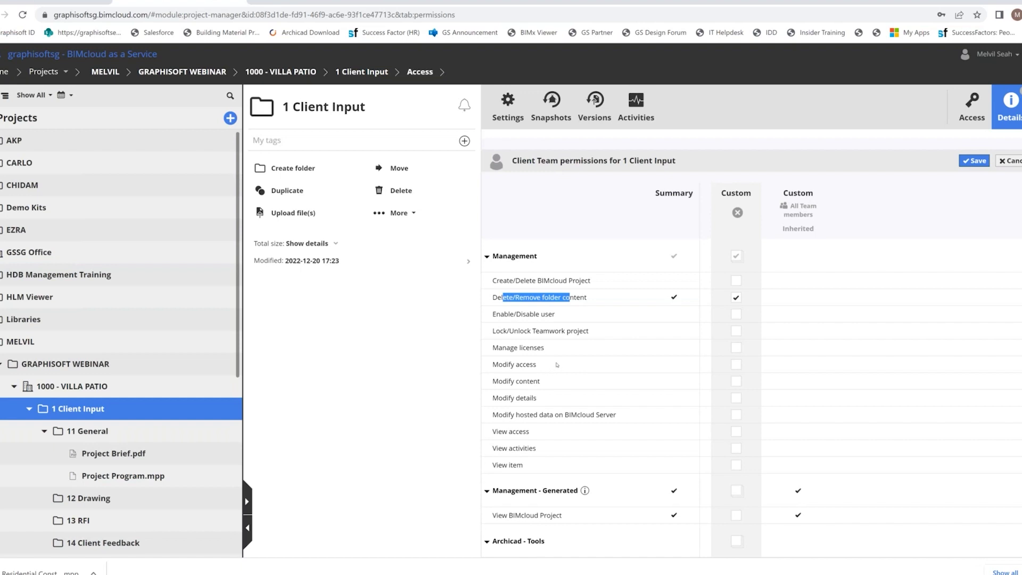
# Grant the Client Team Modify access, Modify content, Modify details, View access, View activities and View item, and save the permissions
pyautogui.click(735, 365)
pyautogui.click(736, 381)
pyautogui.click(736, 398)
pyautogui.click(736, 432)
pyautogui.click(736, 448)
pyautogui.click(736, 465)
pyautogui.click(974, 160)
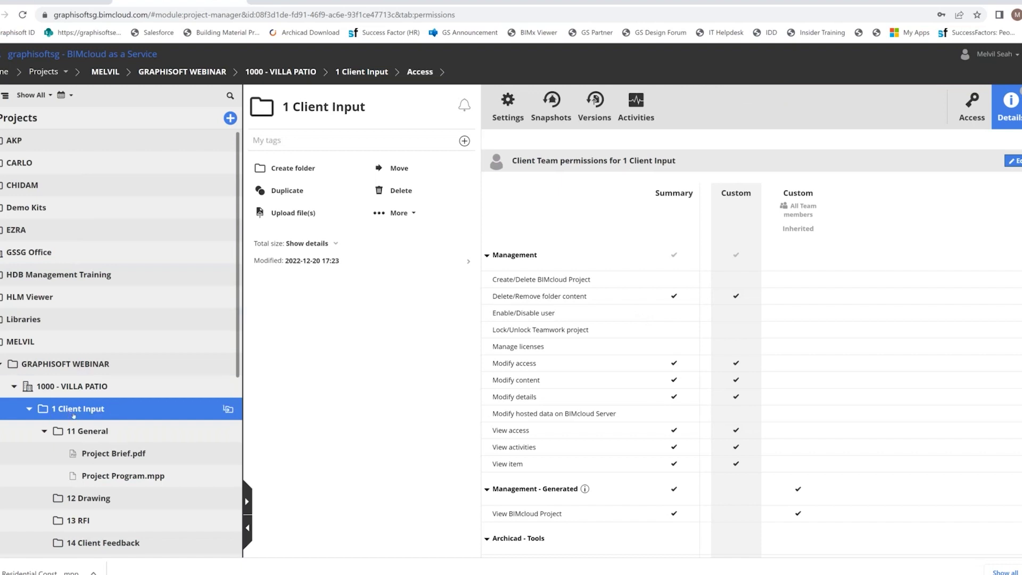
# Return to the list of users and teams with access to the 1 Client Input folder
pyautogui.click(953, 103)
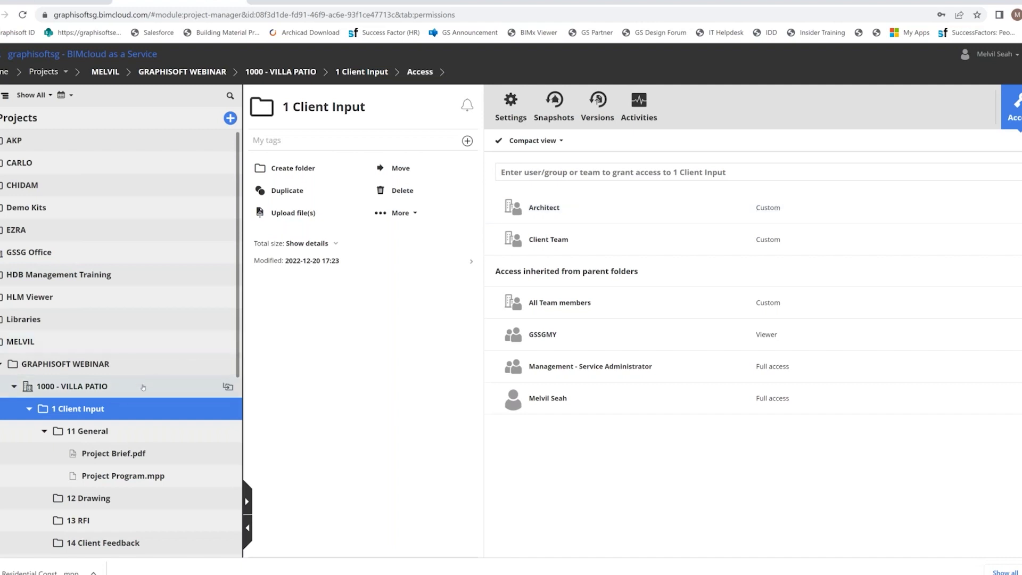
pyautogui.scroll(-1, 140, 400)
pyautogui.scroll(1, 138, 398)
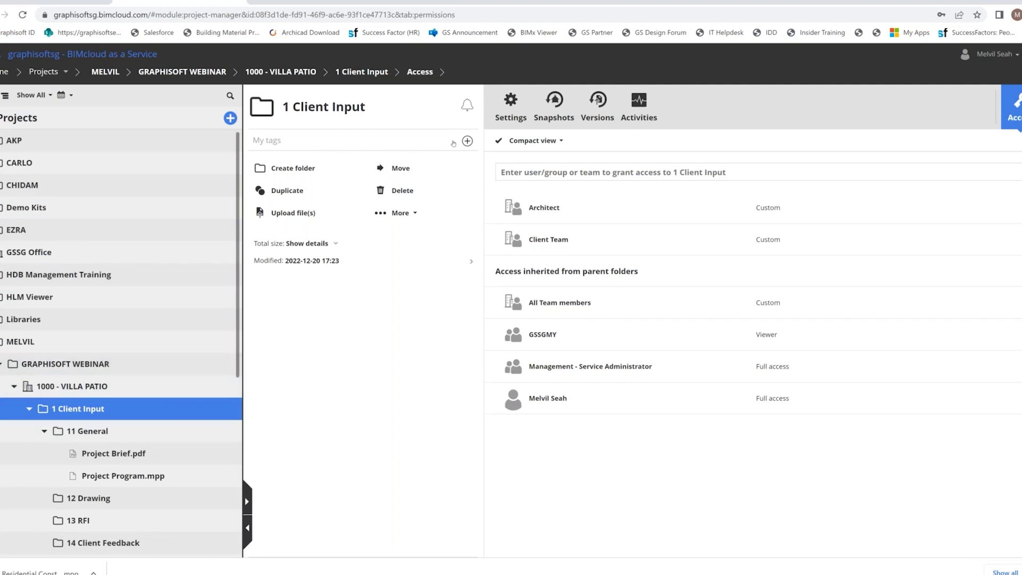
# Try a locally defined hourly PLN snapshot schedule for the 1000 - VILLA PATIO project, and discard it without saving
pyautogui.click(149, 385)
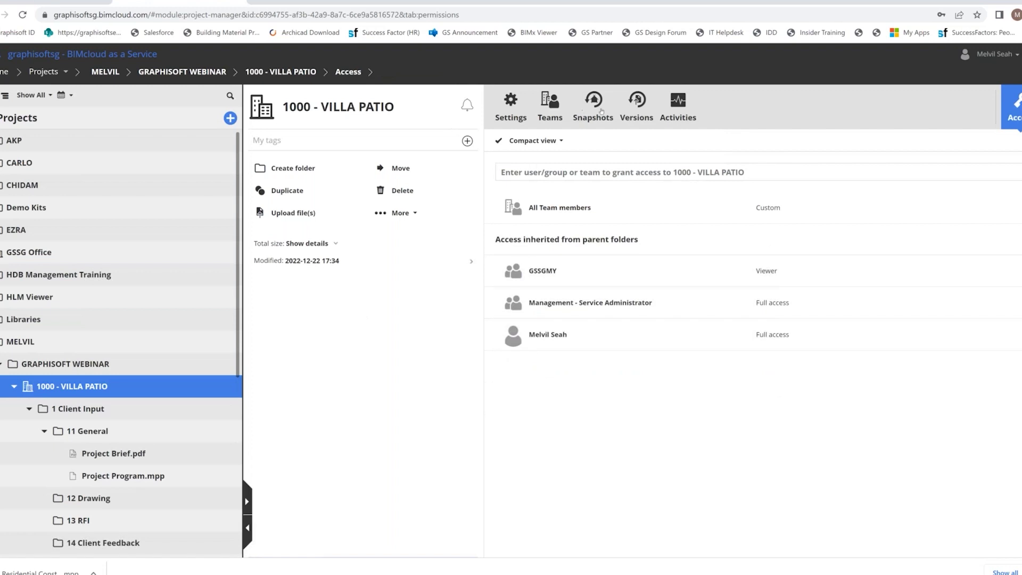
pyautogui.click(596, 107)
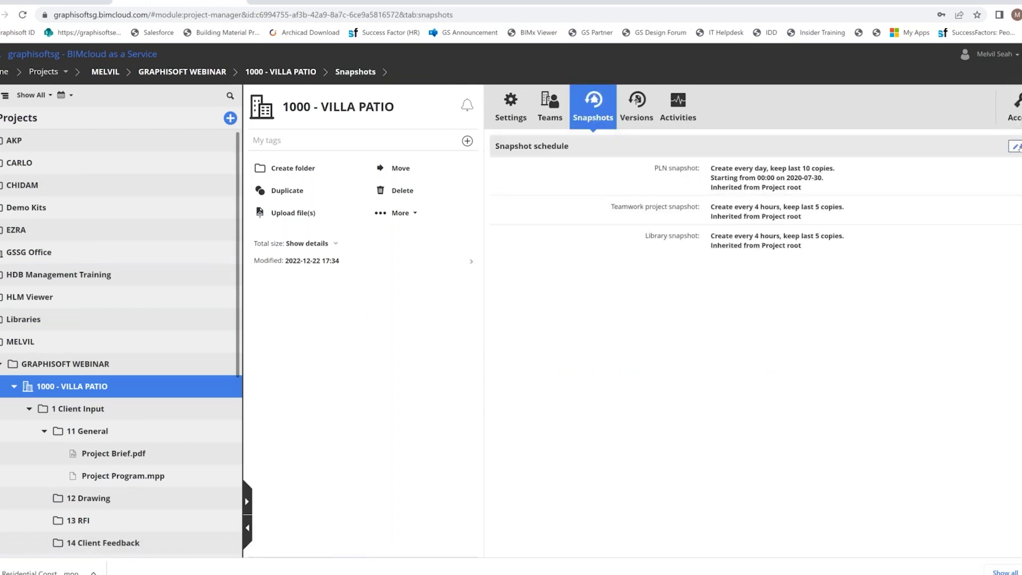
pyautogui.click(1015, 147)
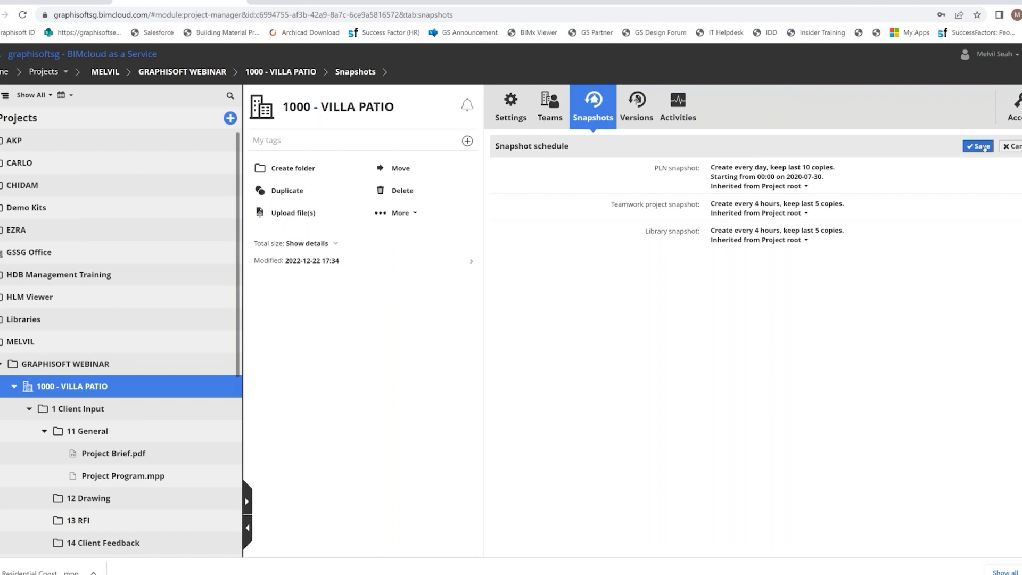
pyautogui.click(786, 186)
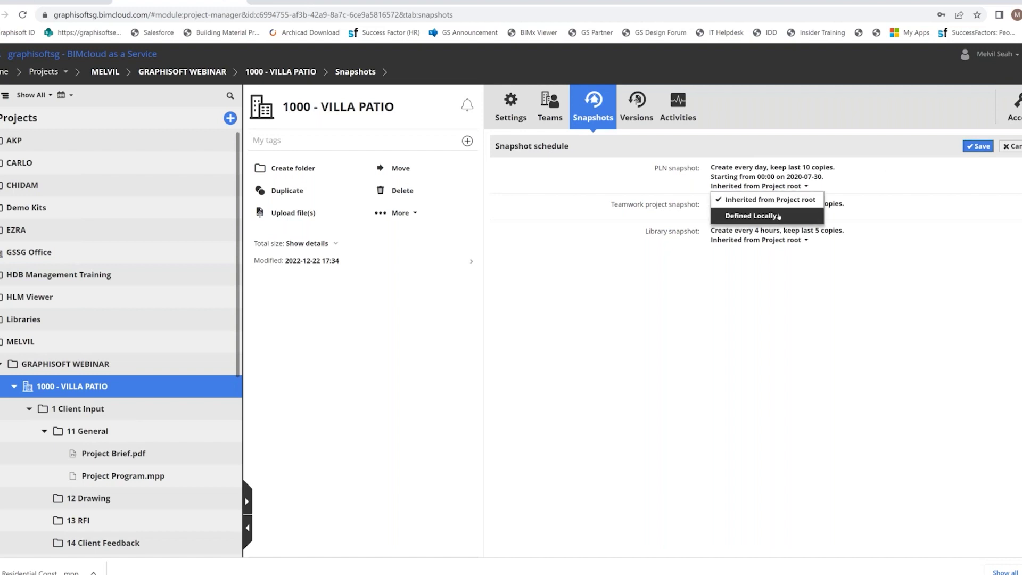
pyautogui.click(779, 216)
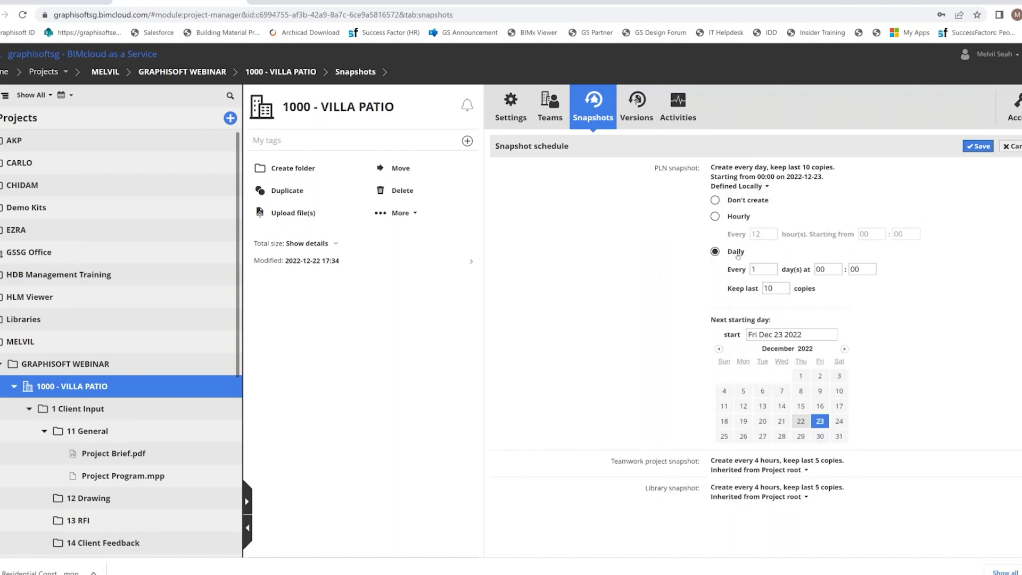
pyautogui.moveTo(725, 167); pyautogui.dragTo(835, 167)
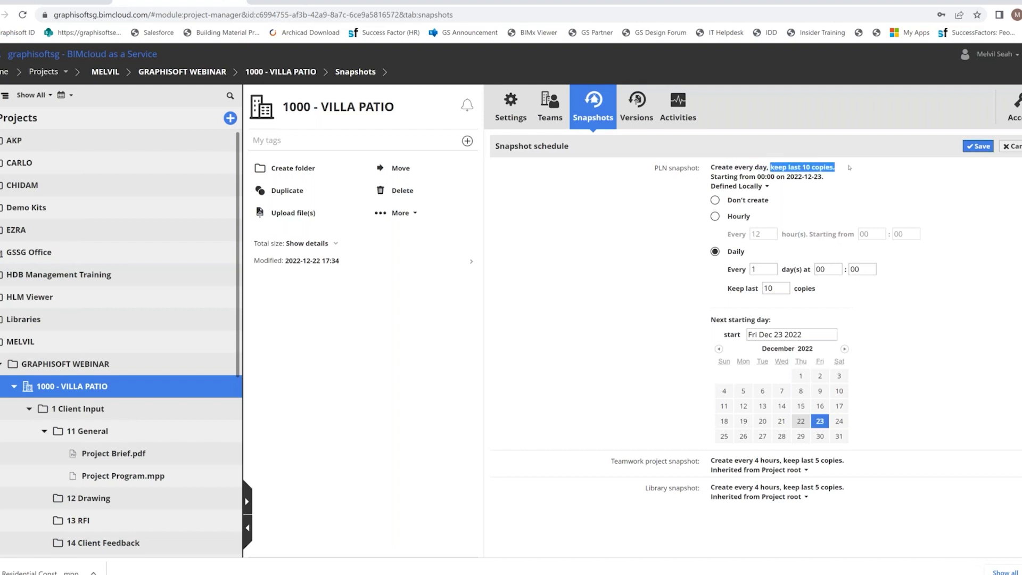
pyautogui.click(718, 218)
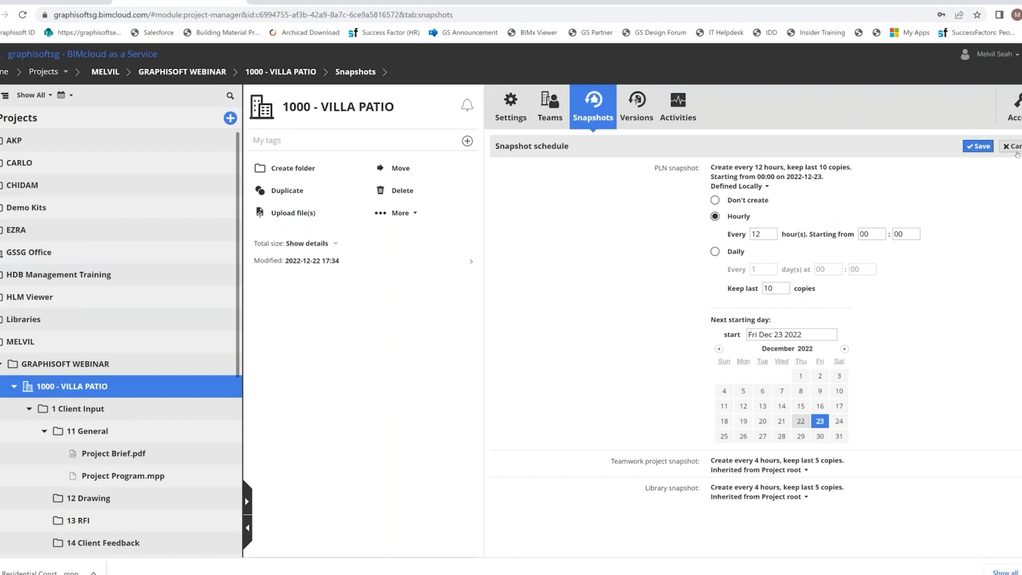
pyautogui.click(1012, 146)
pyautogui.moveTo(721, 187); pyautogui.dragTo(779, 187)
# Review the versioning rules of 1000 - VILLA PATIO and the copy option for its 4 December 2022 version, without copying
pyautogui.click(643, 115)
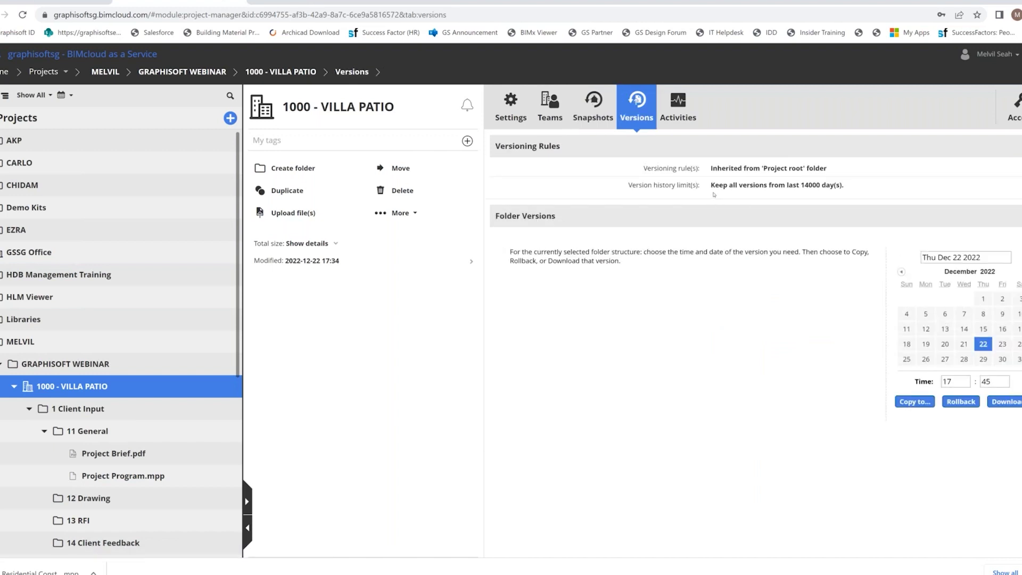
pyautogui.moveTo(713, 185); pyautogui.dragTo(846, 188)
pyautogui.click(775, 343)
pyautogui.click(906, 313)
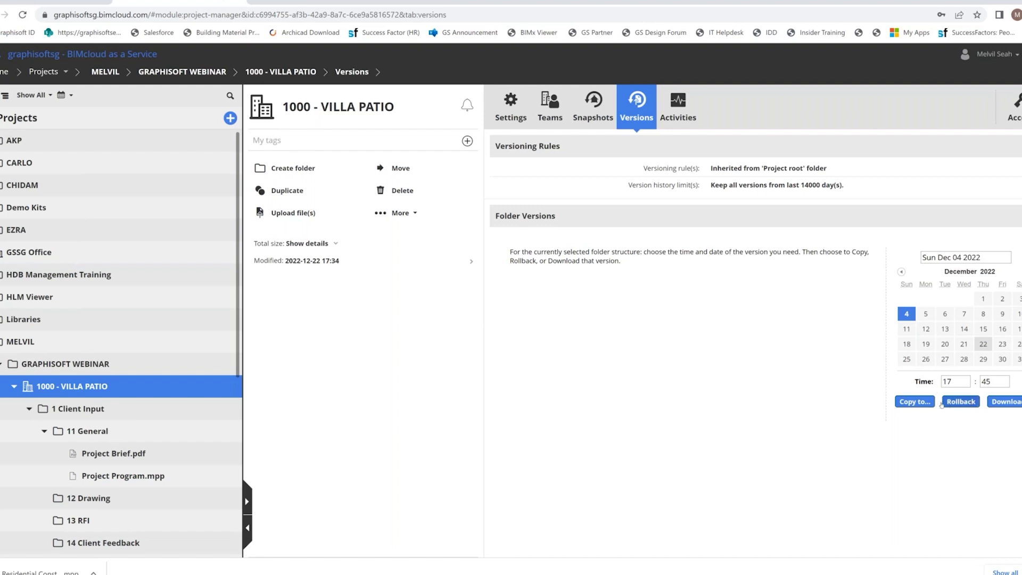
pyautogui.click(922, 403)
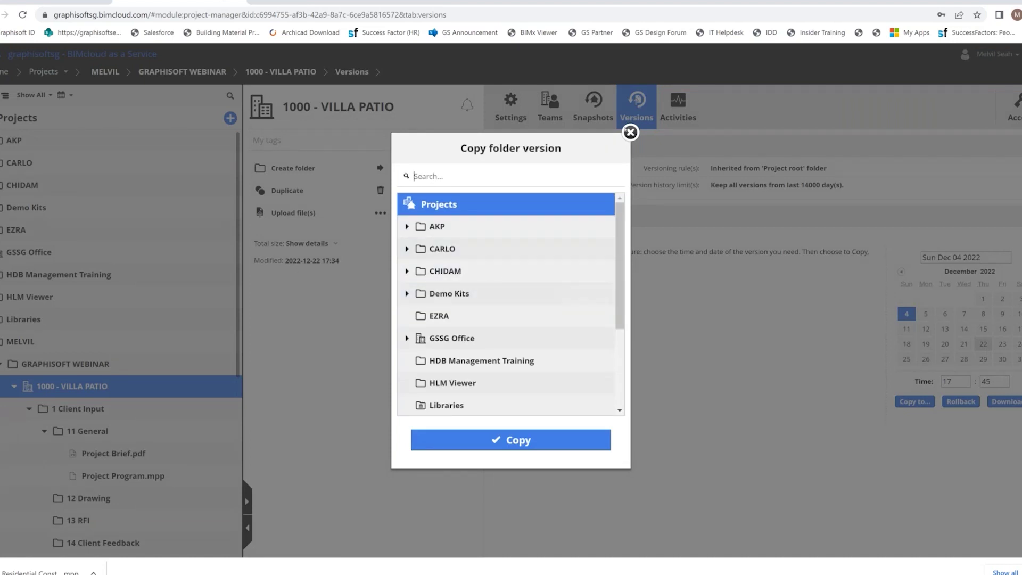
pyautogui.click(630, 132)
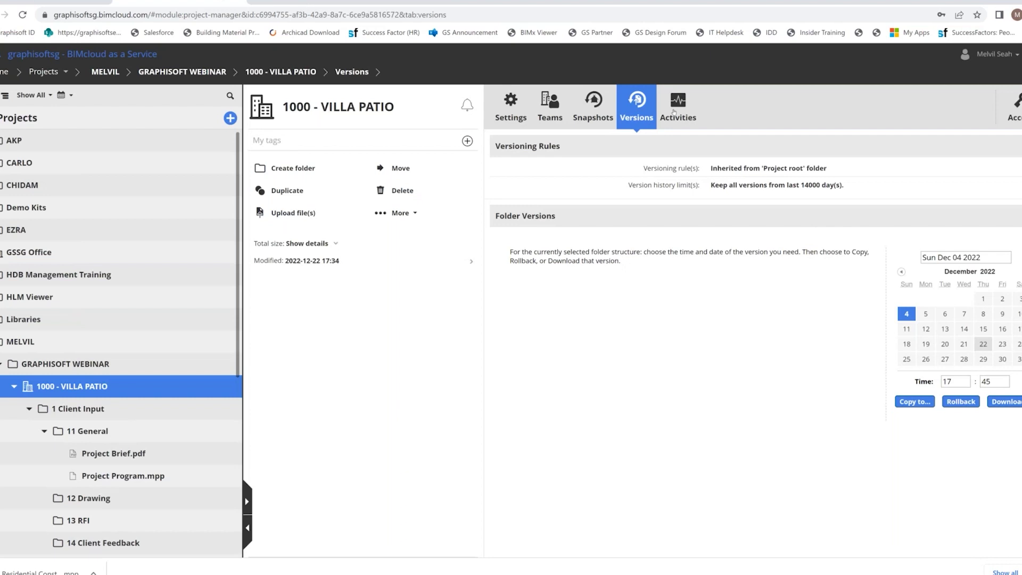
# View the activities and access rights of 1000 - VILLA PATIO, and open the Users area
pyautogui.click(675, 109)
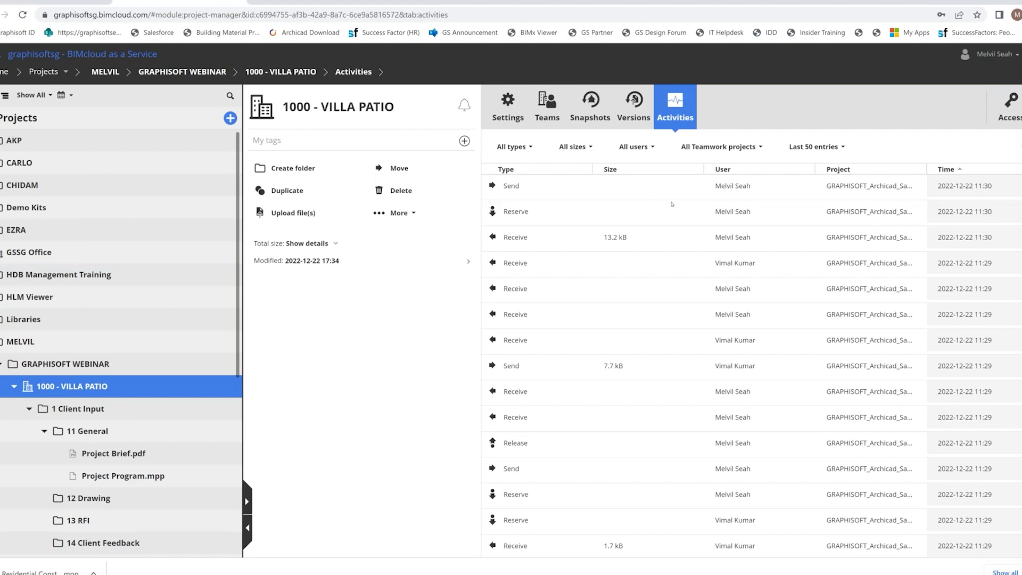
pyautogui.click(1009, 106)
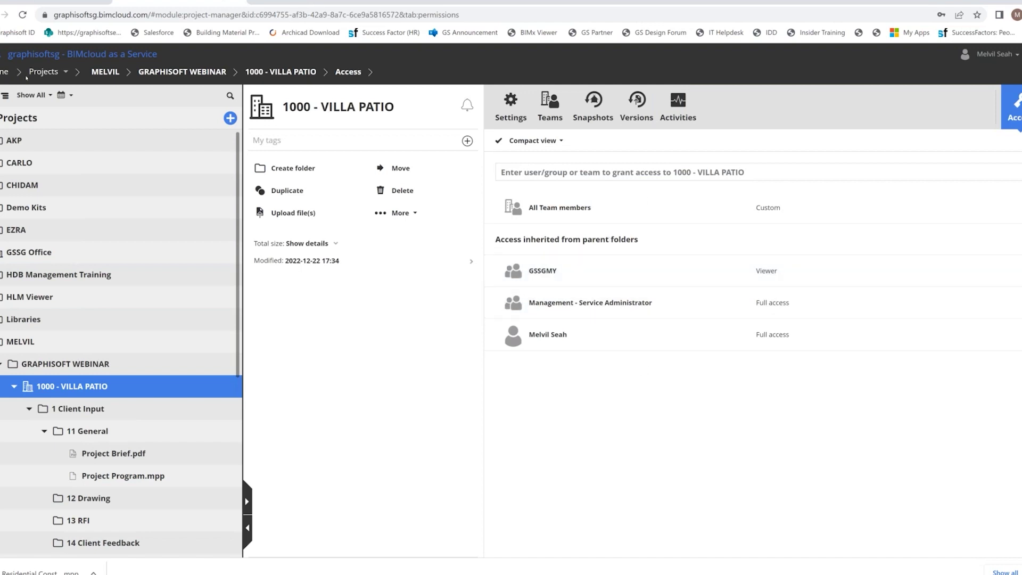
pyautogui.click(46, 74)
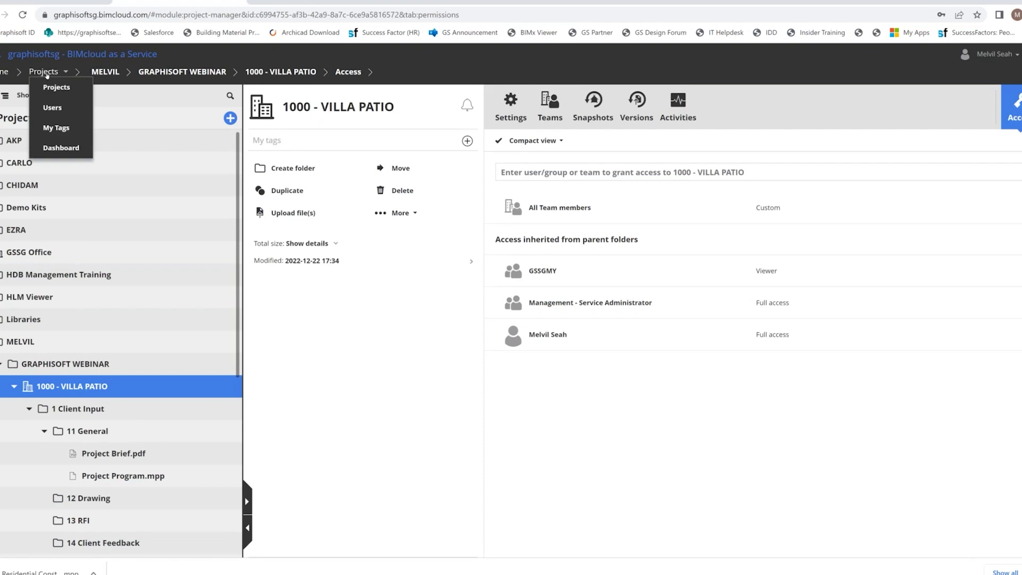
pyautogui.click(52, 106)
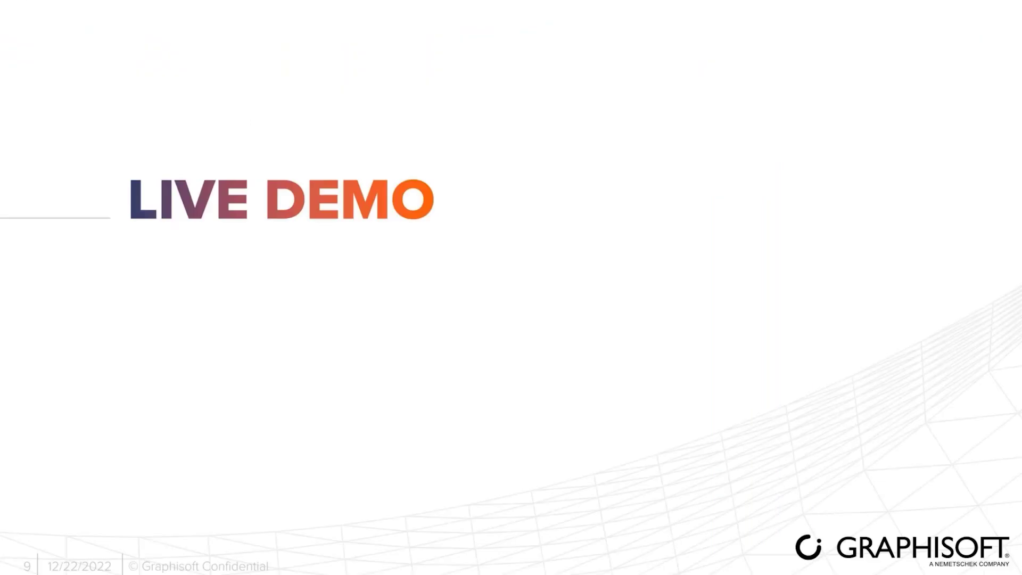
pyautogui.press('Right')
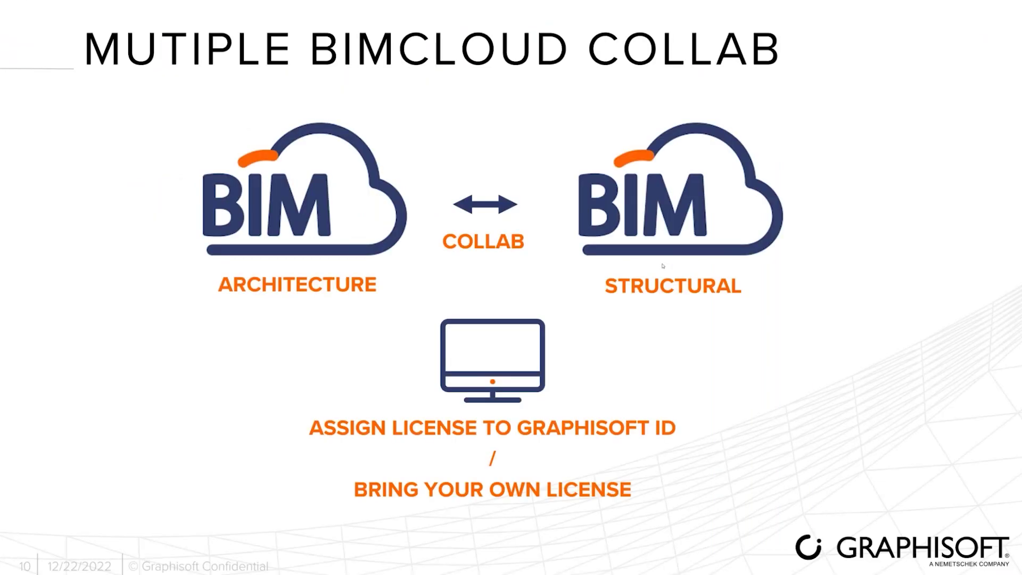